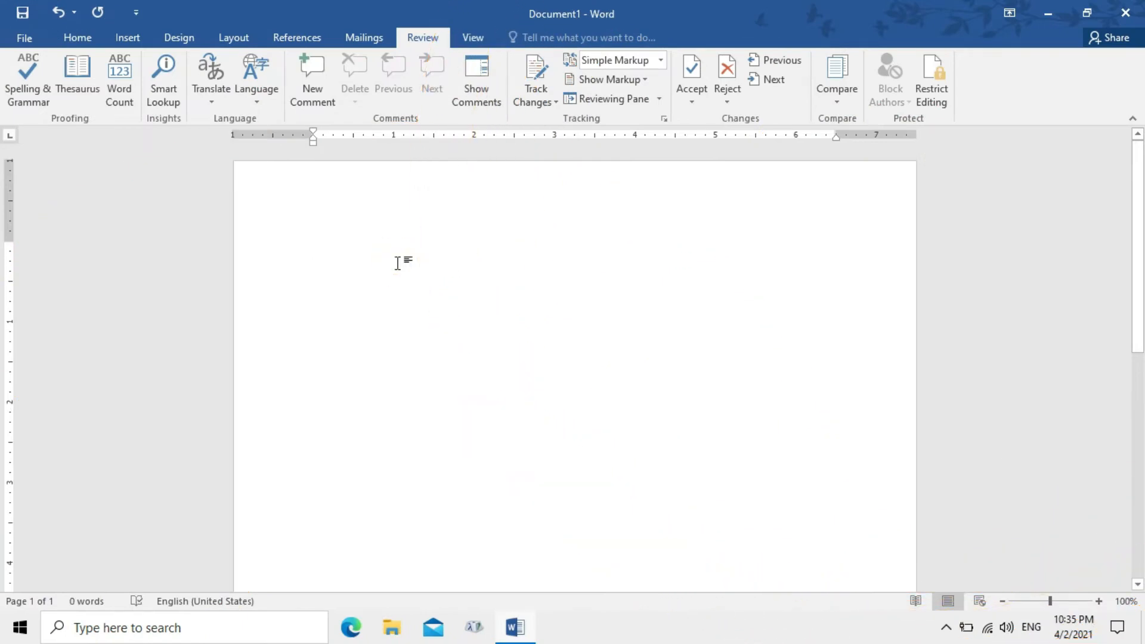
Fill the empty page with three sample paragraphs using the =rand(3,5) formula
text(=ra)
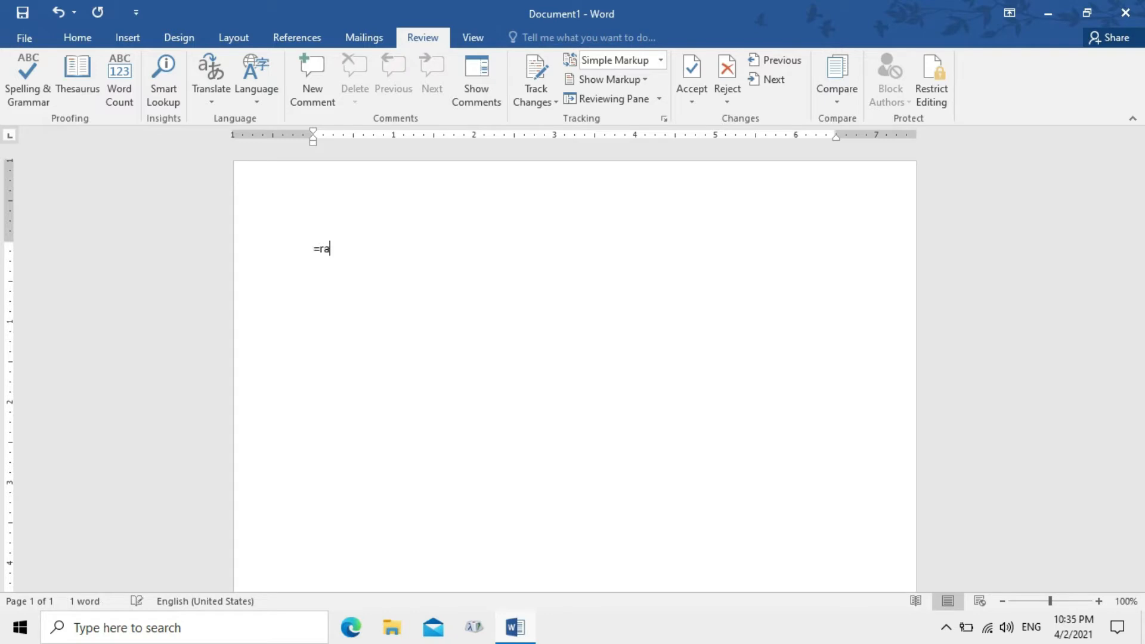
text(nd(23)
key(BackSpace)
text(3)
key(BackSpace)
text(,)
text(5)
text())
key(Return)
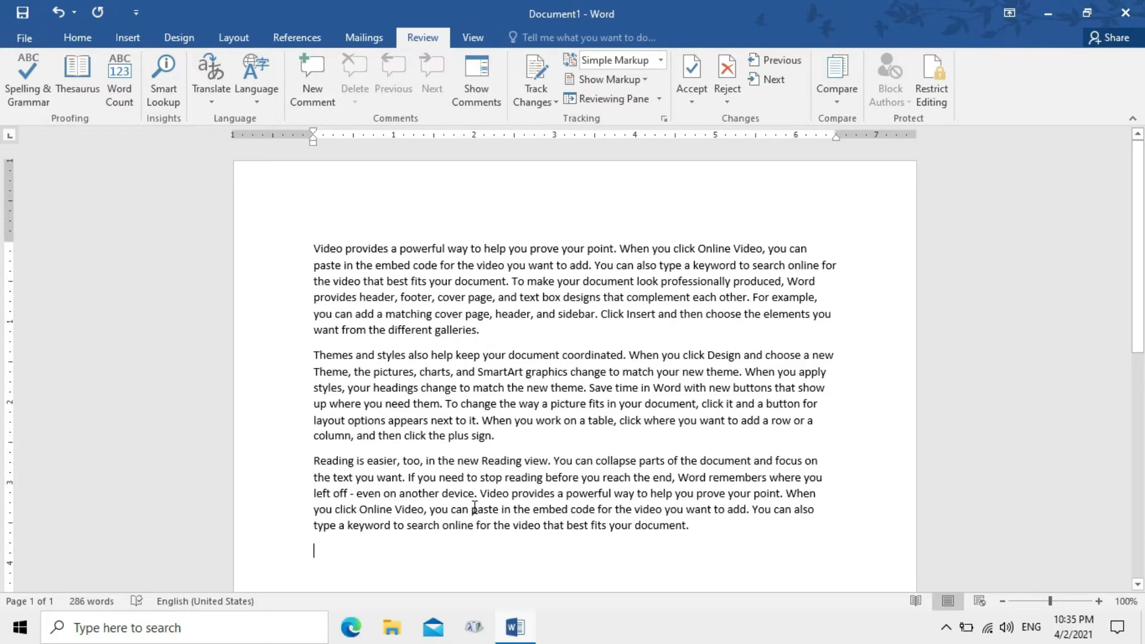
On a new line, correct the typed Computar to Computer from the suggestions, then add Monitore
key(Return)
text(C)
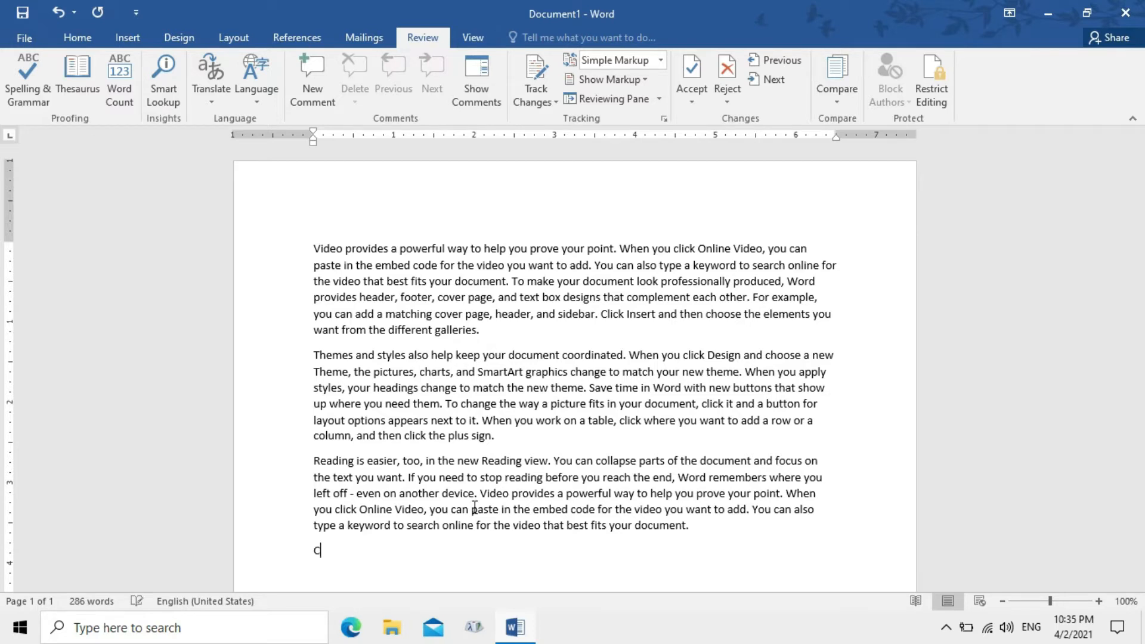
text(omputar)
click(356, 551)
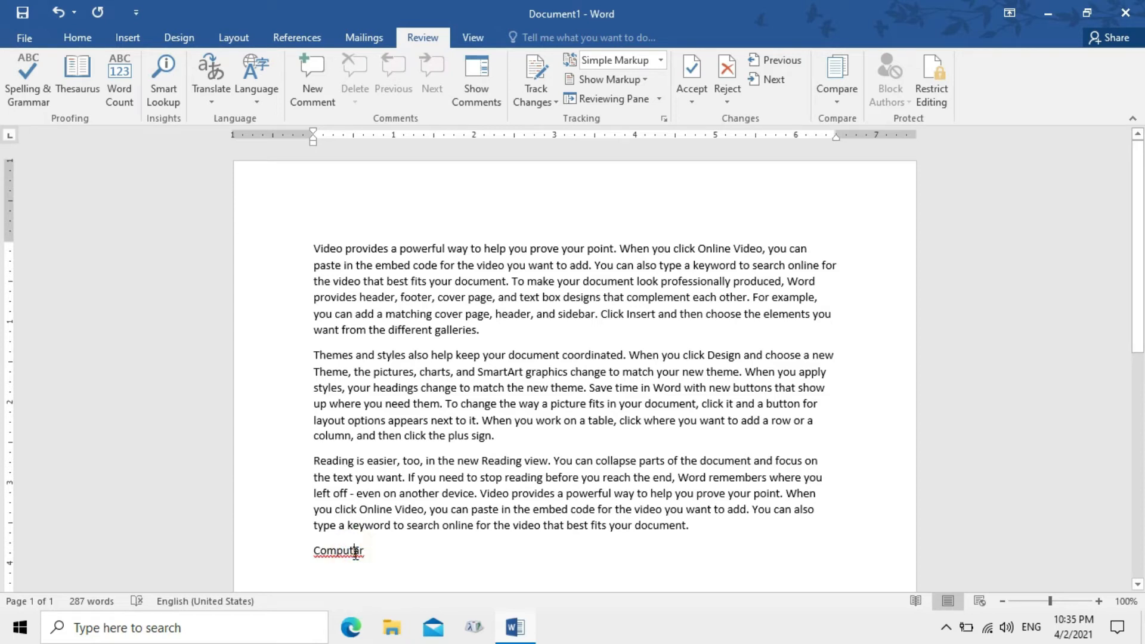
right_click(356, 556)
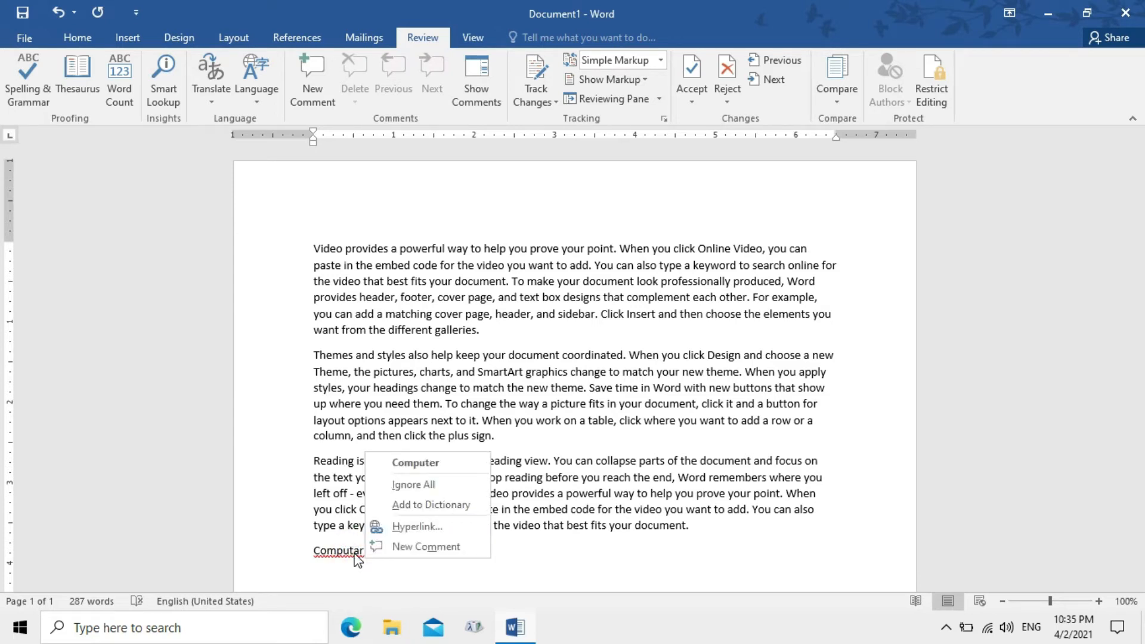
click(439, 463)
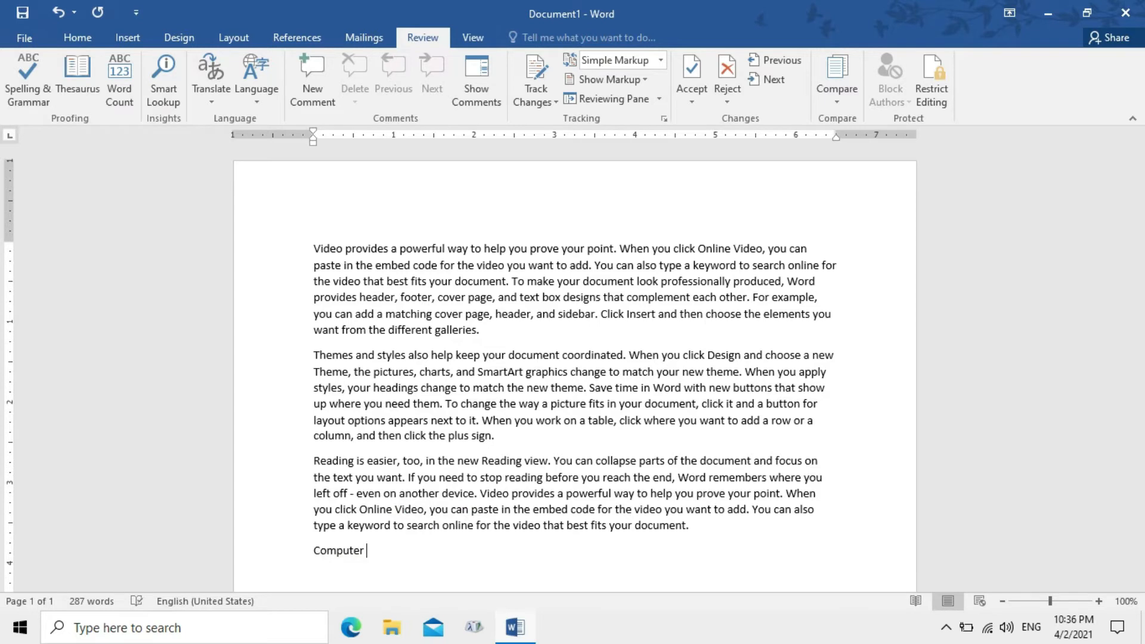
text(Monitore)
Replace the misspelled Monitore with the suggested Monitor
click(400, 547)
right_click(400, 548)
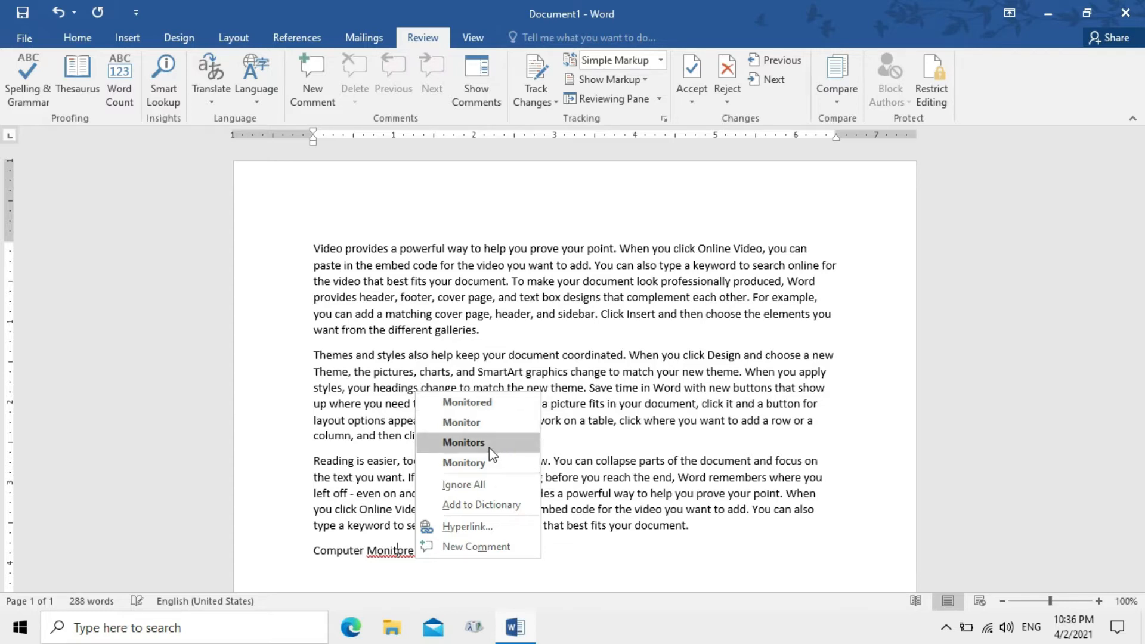
click(462, 423)
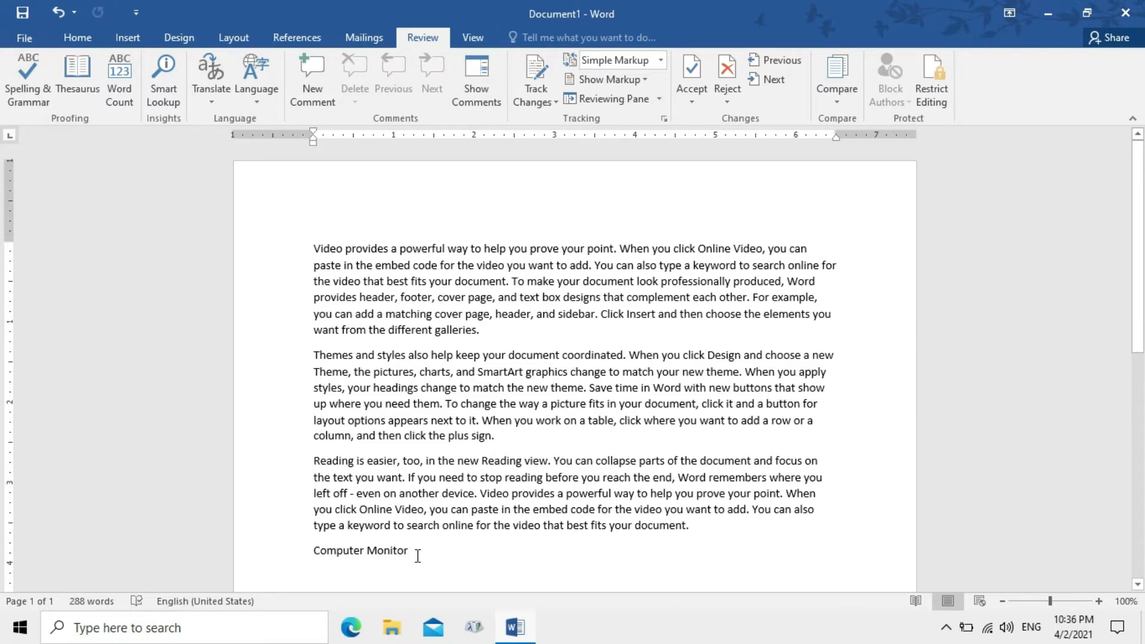
Introduce the typos elp and docment in the second paragraph and run Spelling & Grammar
click(439, 358)
key(BackSpace)
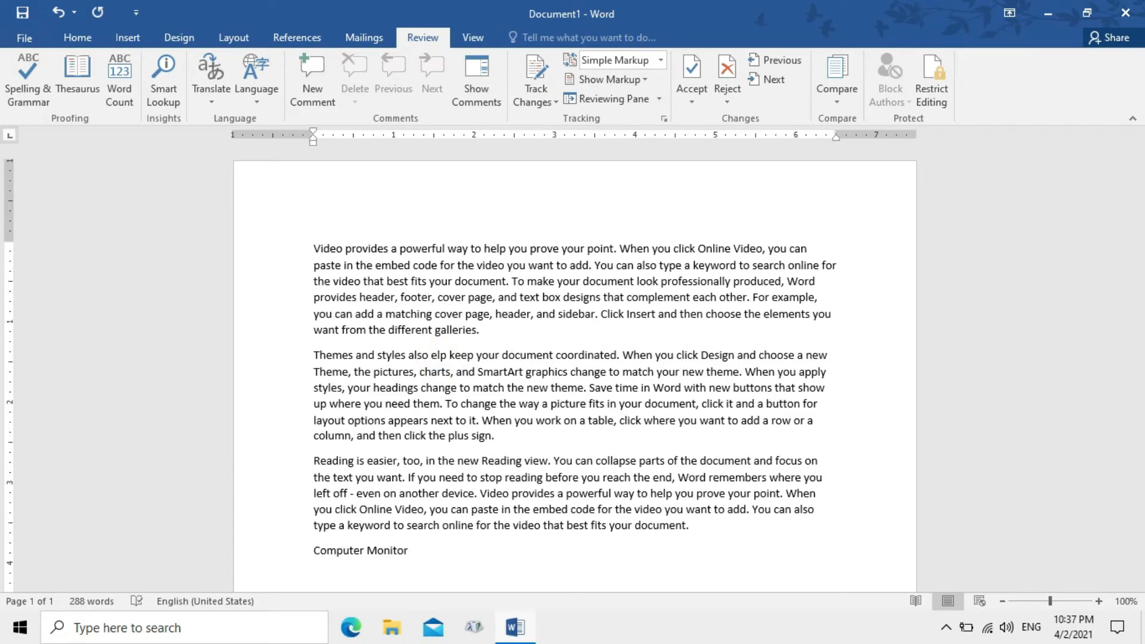
click(532, 352)
key(BackSpace)
click(572, 428)
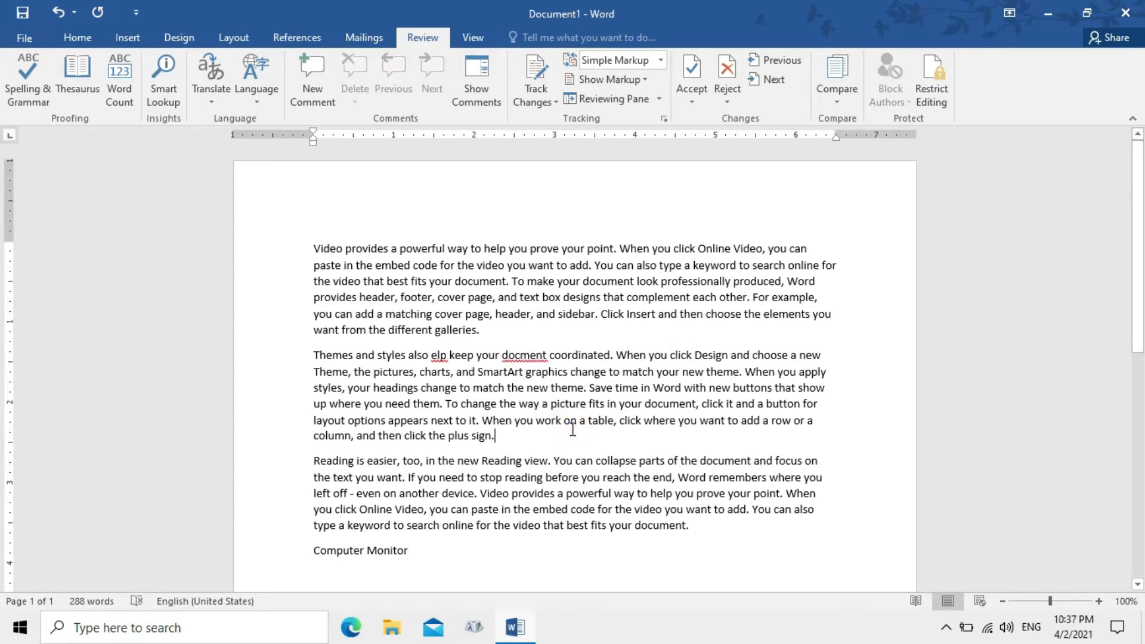
click(30, 103)
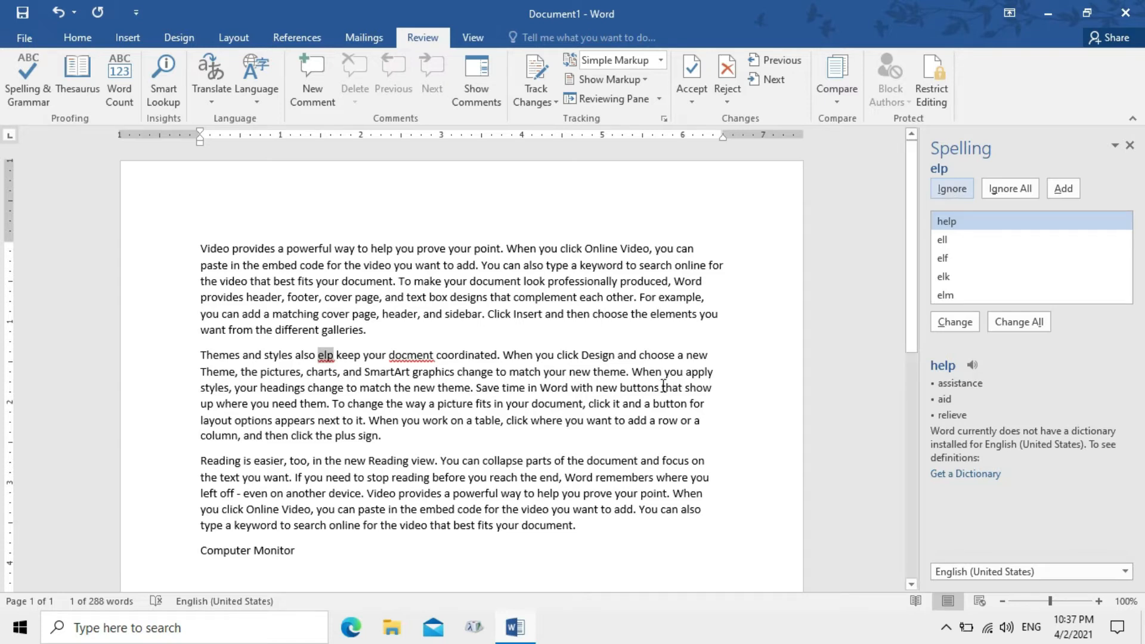
Type a name after 'coordinated.' in the second paragraph
click(506, 356)
text(Rames)
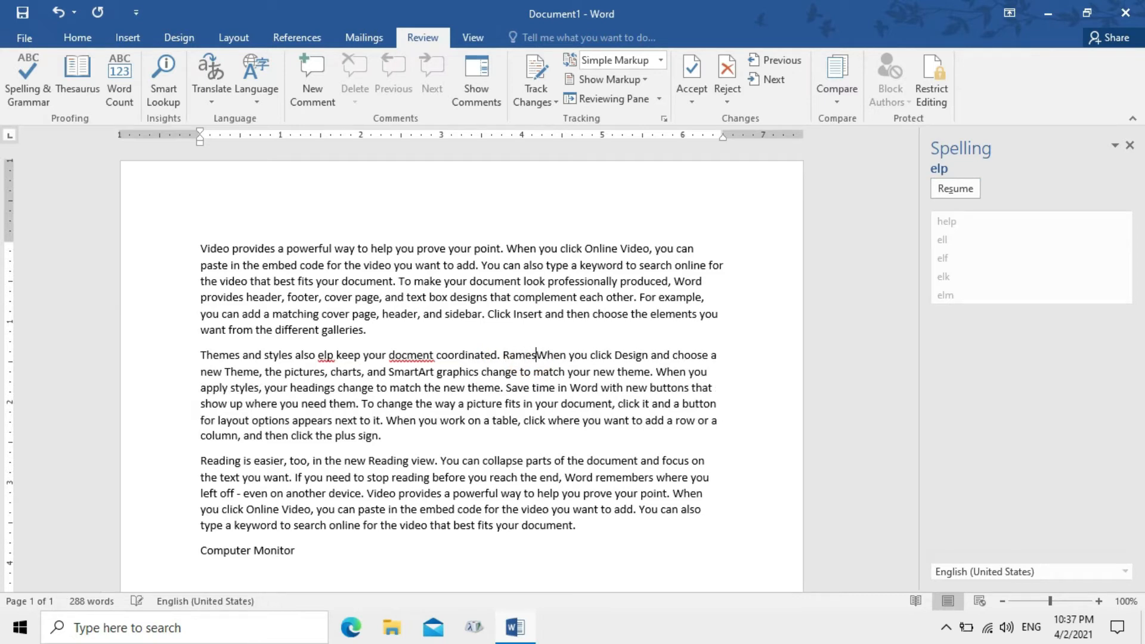
text(h)
click(574, 420)
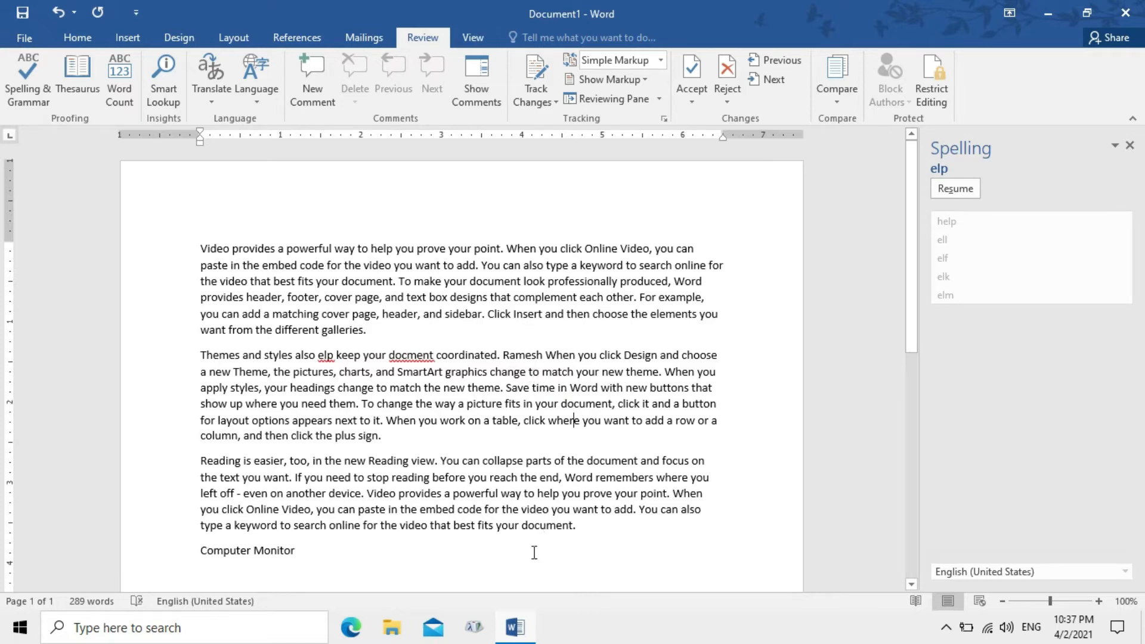
Add a misspelled name after Computer Monitor and have the spelling check ignore it
click(381, 567)
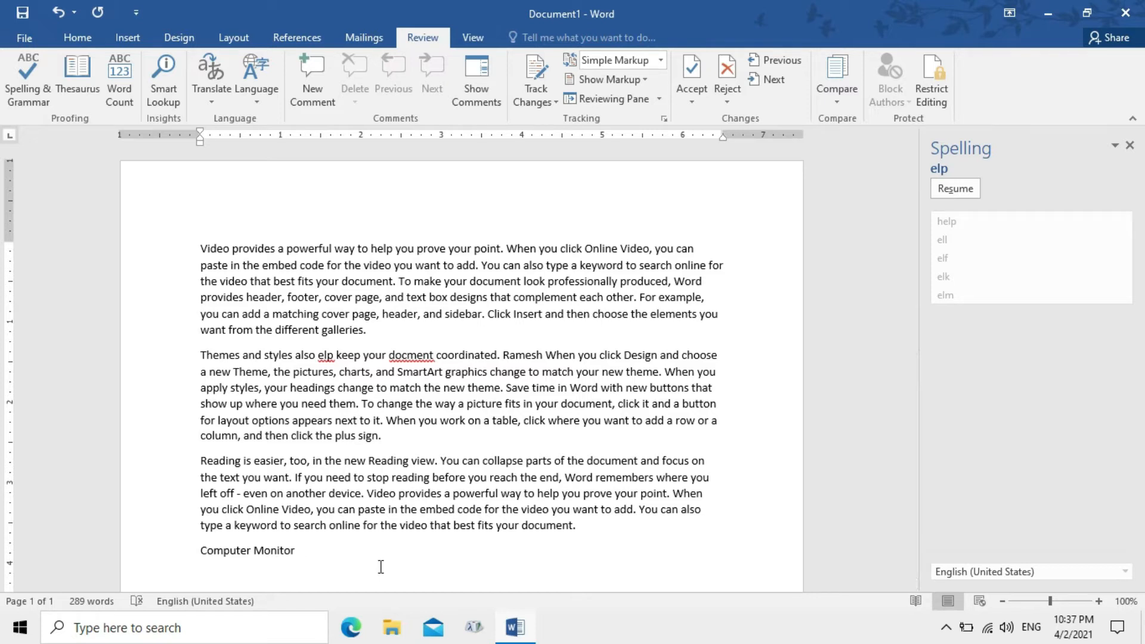
text(Sudeeer)
click(336, 559)
drag(336, 560, 311, 557)
click(338, 548)
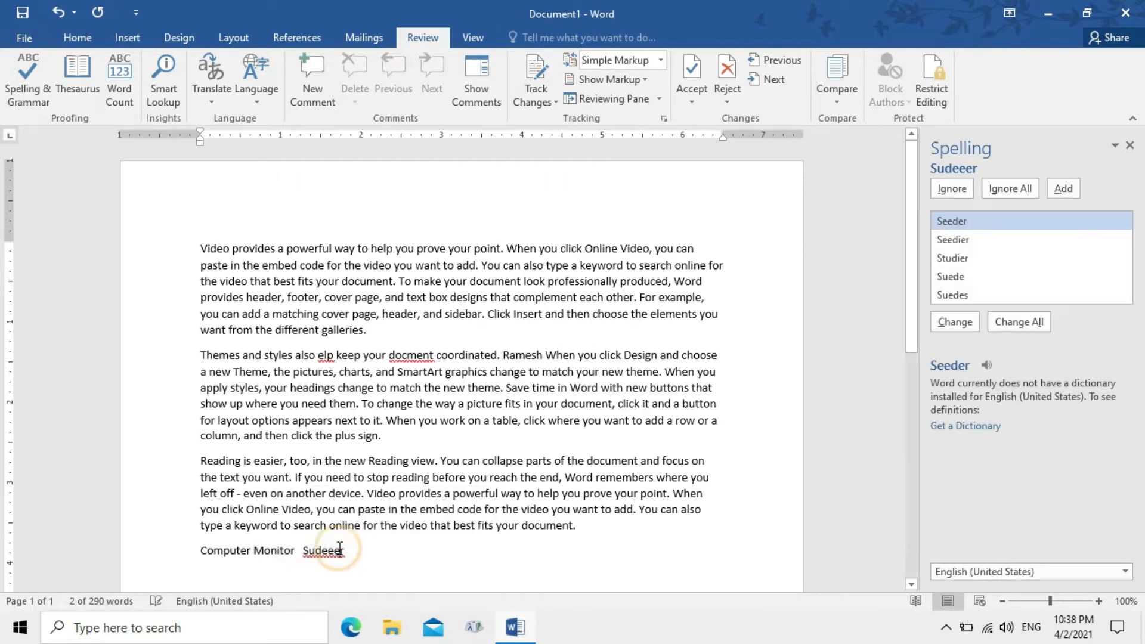
click(953, 191)
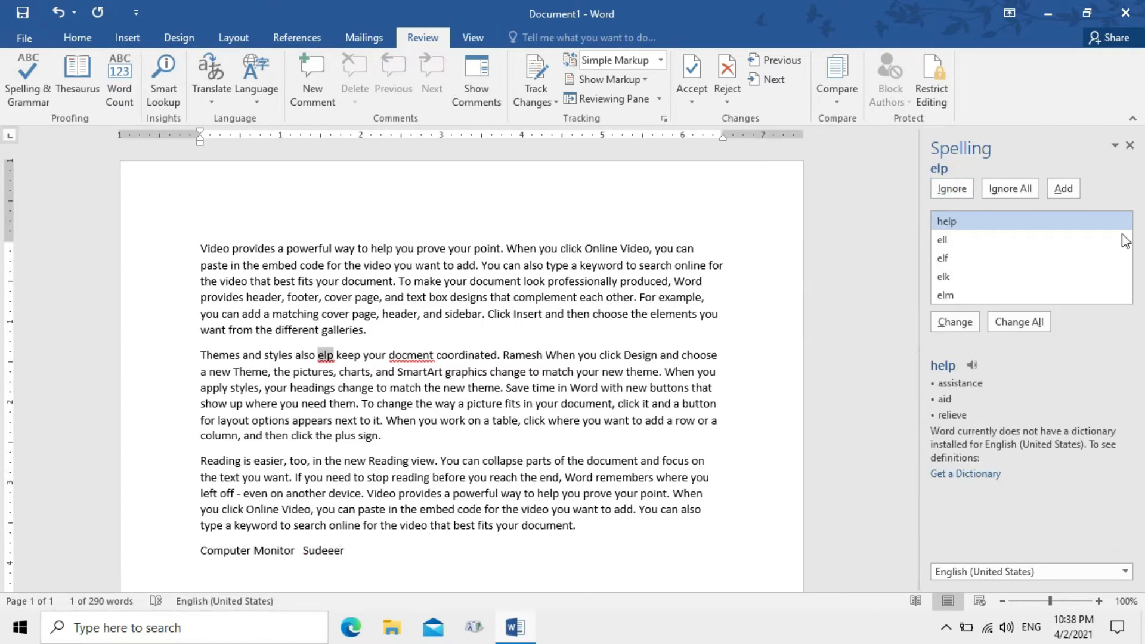
Remove the extra e from the name after Computer Monitor and ignore all its occurrences
click(334, 553)
key(BackSpace)
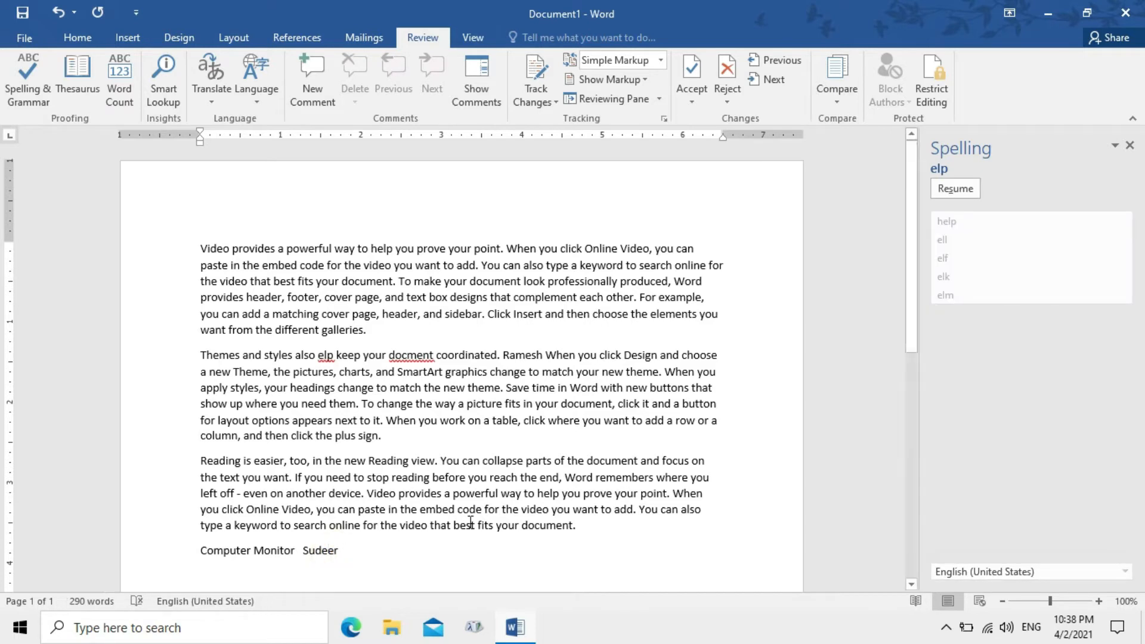
click(955, 188)
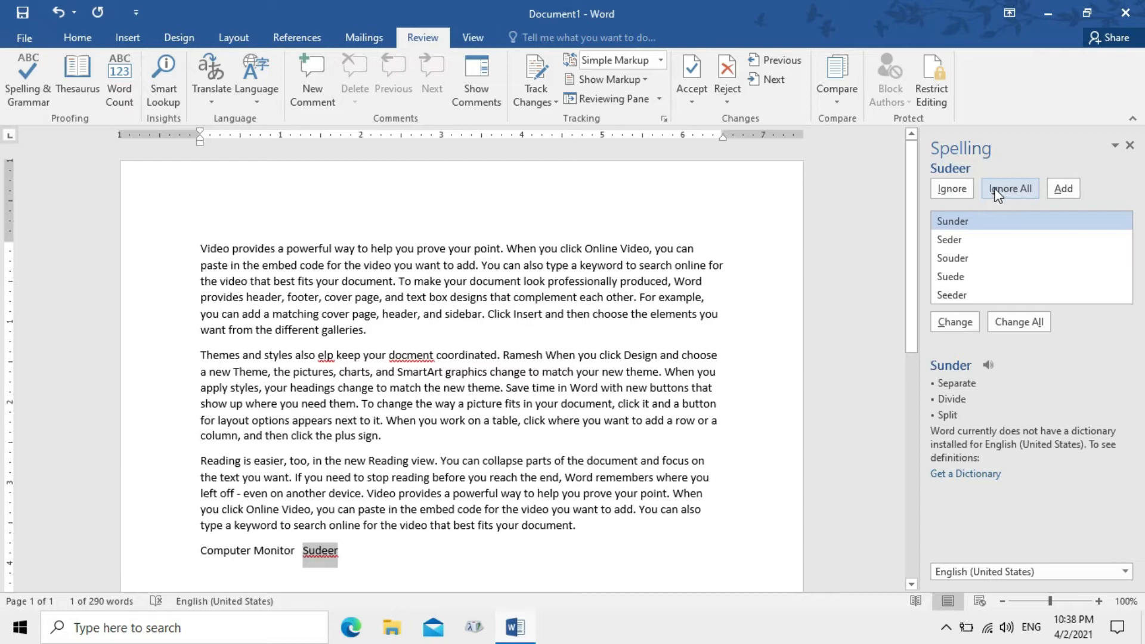
click(999, 190)
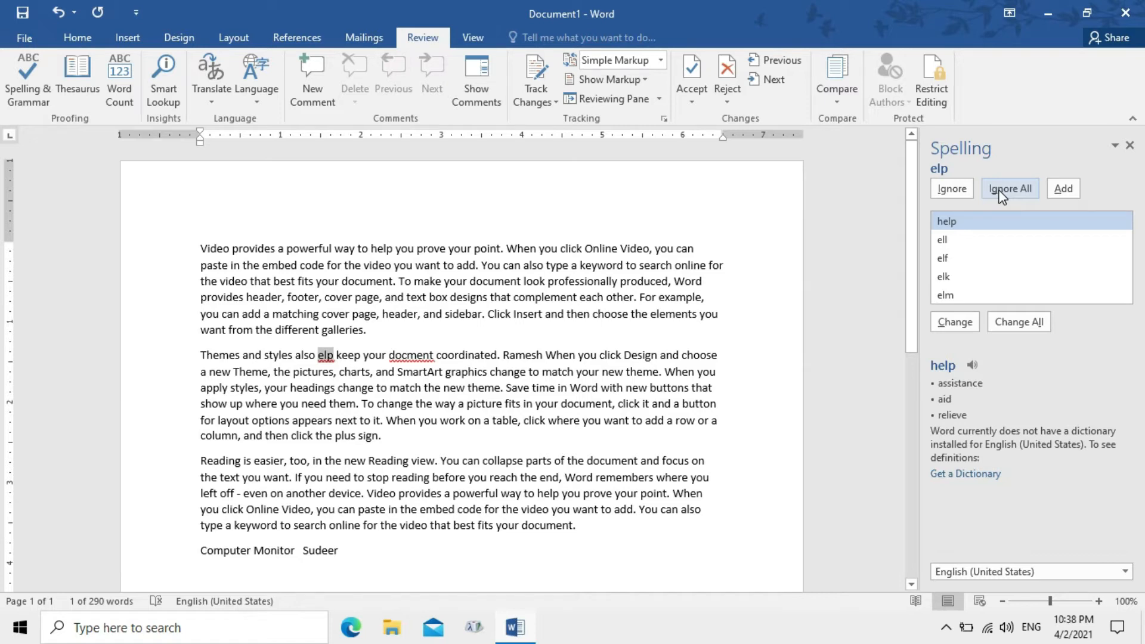
Add an h to the name, resume checking, and skip it despite the Usher and Sheer suggestions
click(316, 547)
text(h)
click(377, 564)
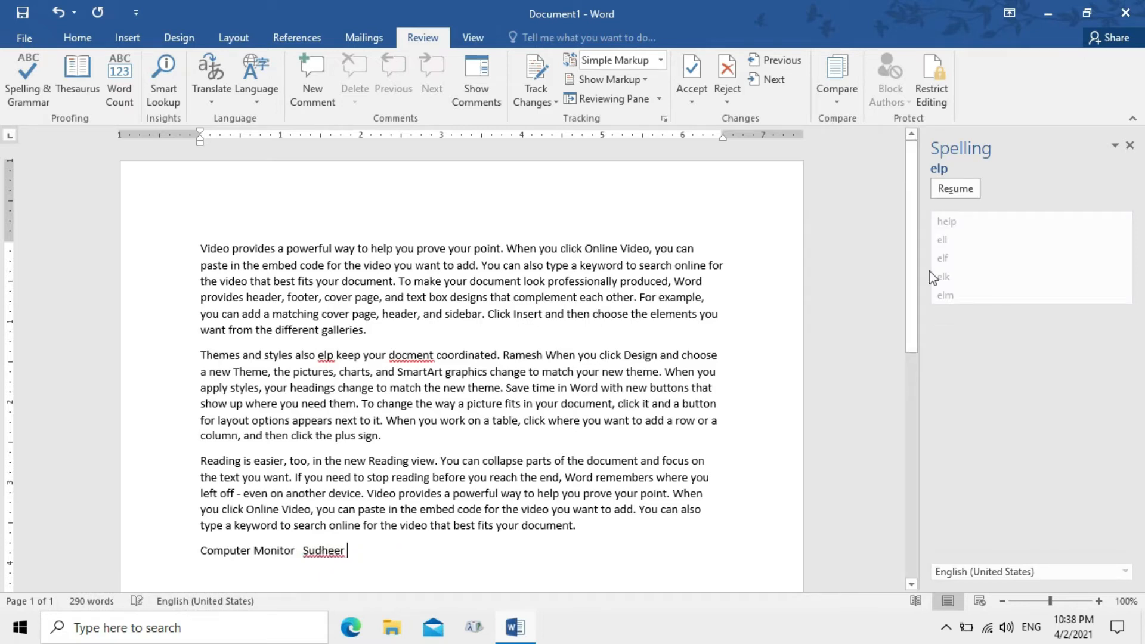
click(972, 188)
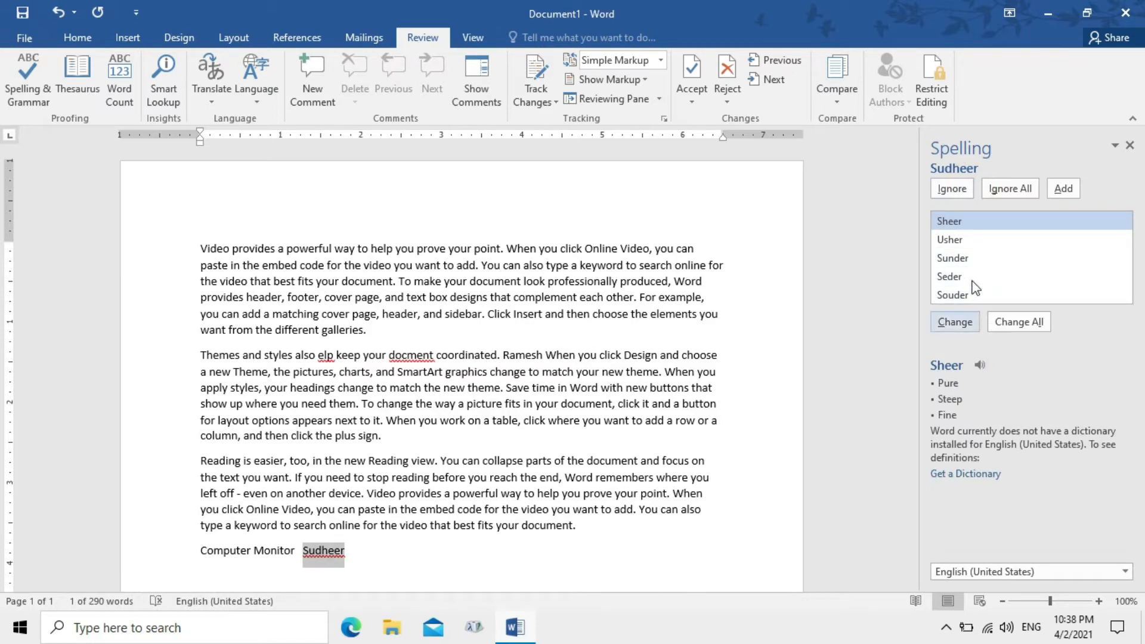
click(957, 243)
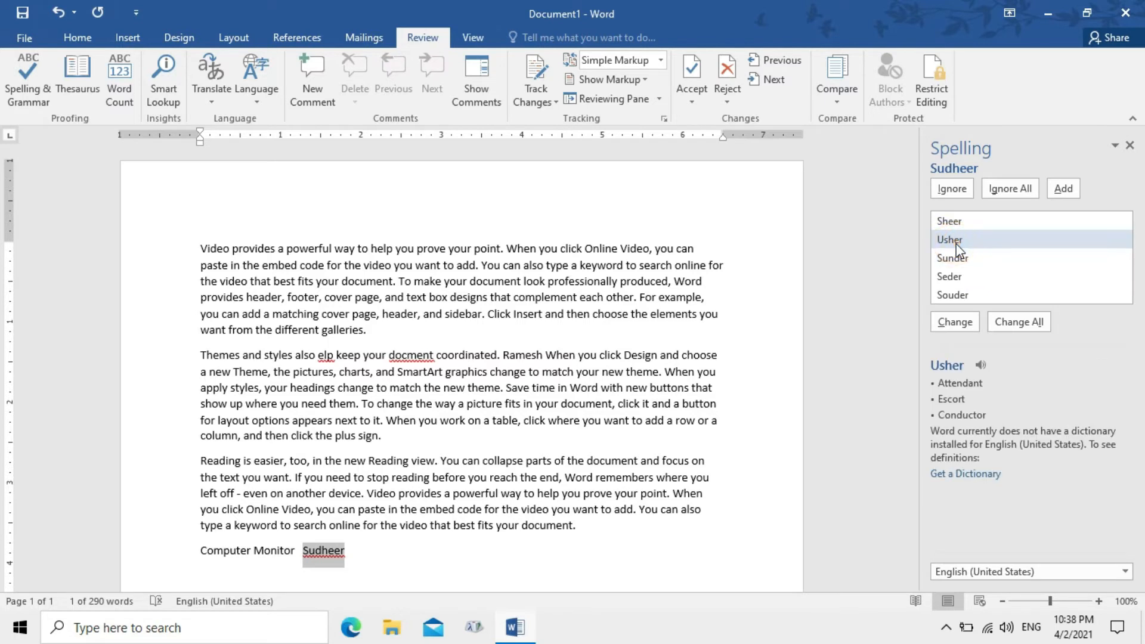
click(954, 220)
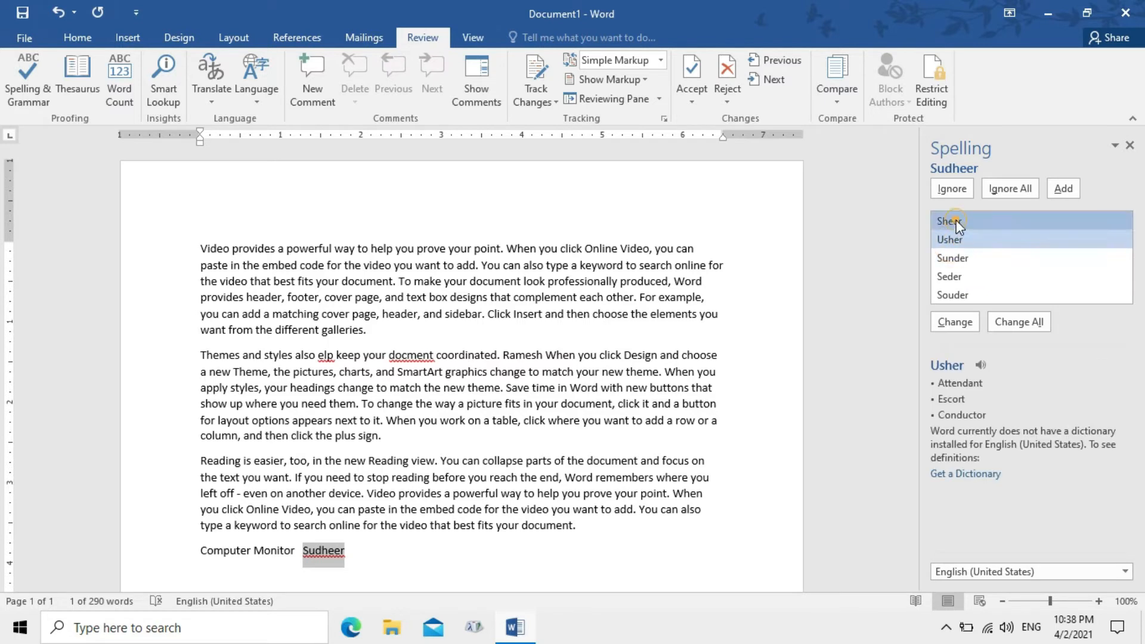
click(961, 188)
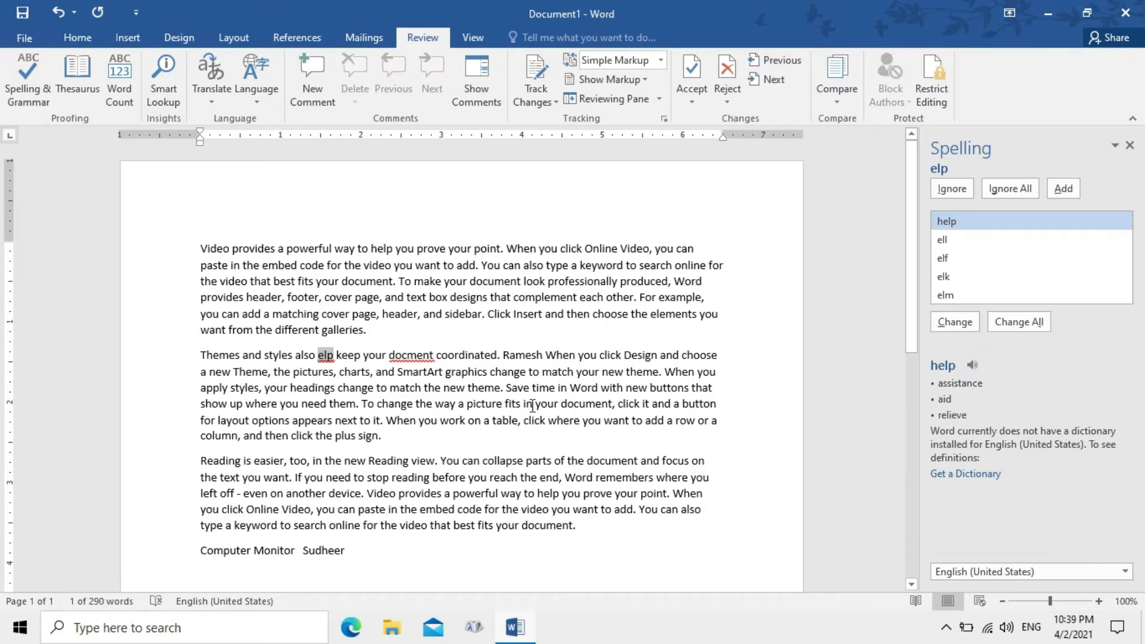
Change elp to help and docment to document, then dismiss the check-complete message
click(408, 357)
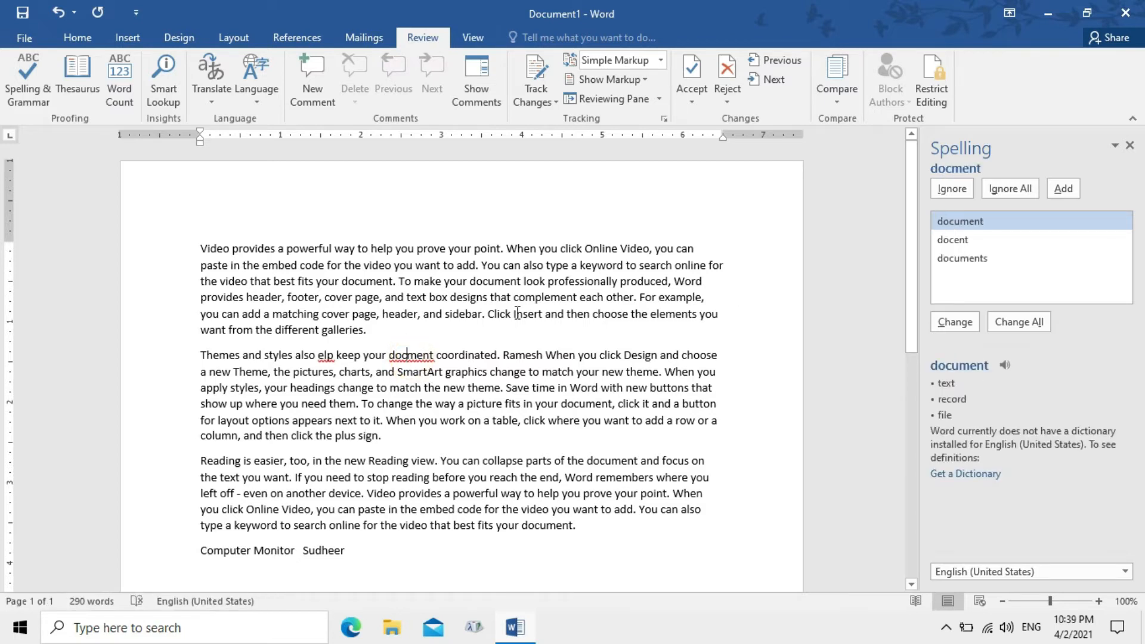
click(330, 358)
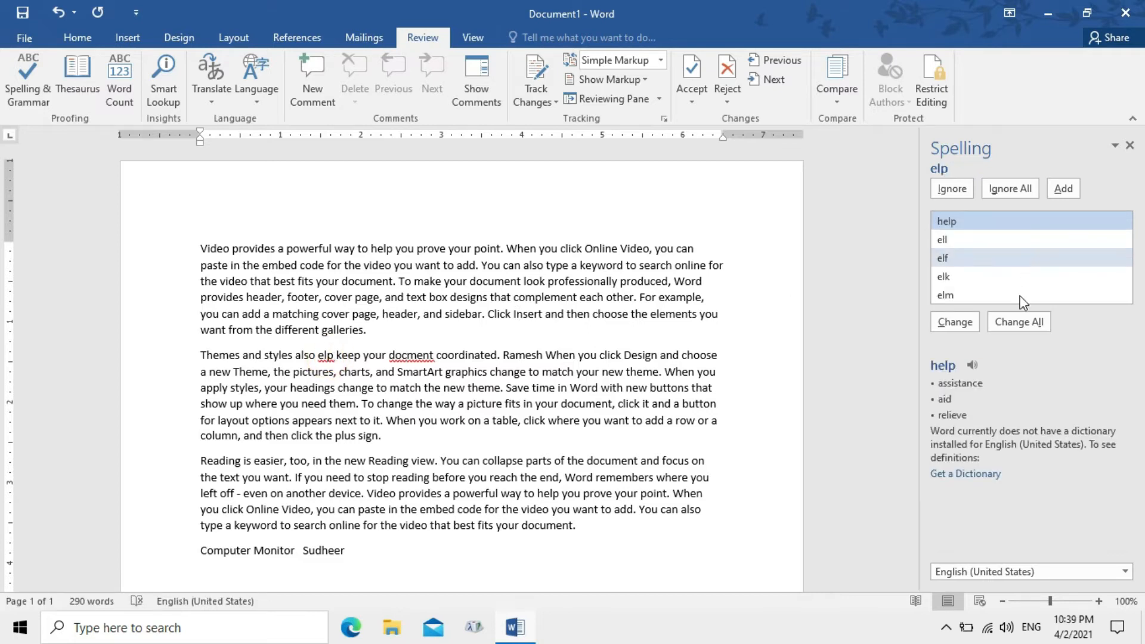
click(968, 322)
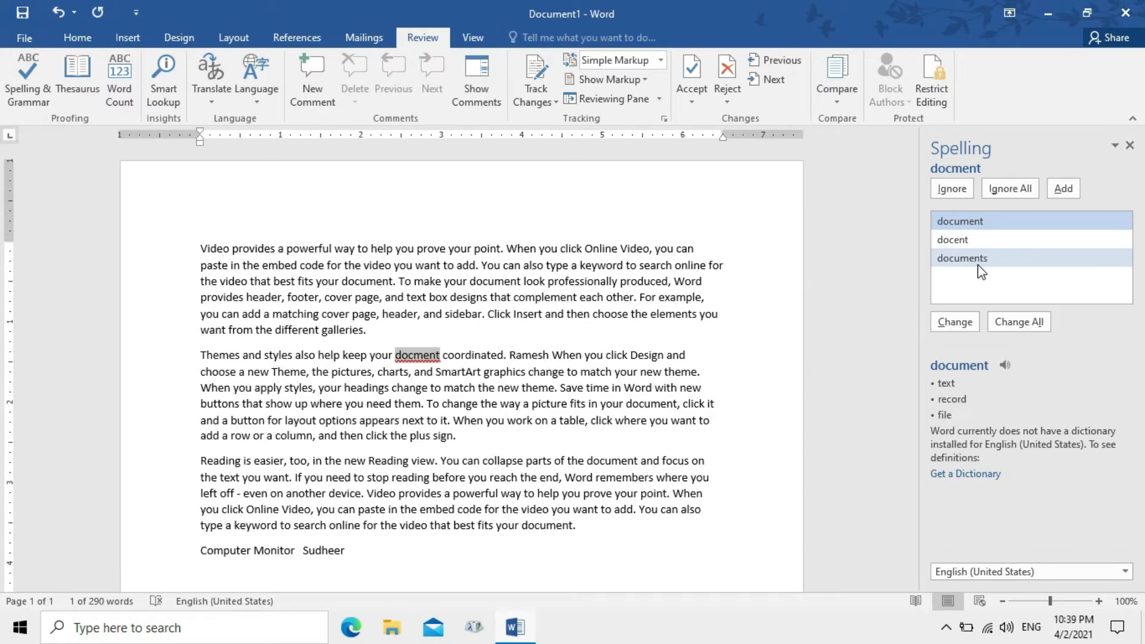
click(1008, 368)
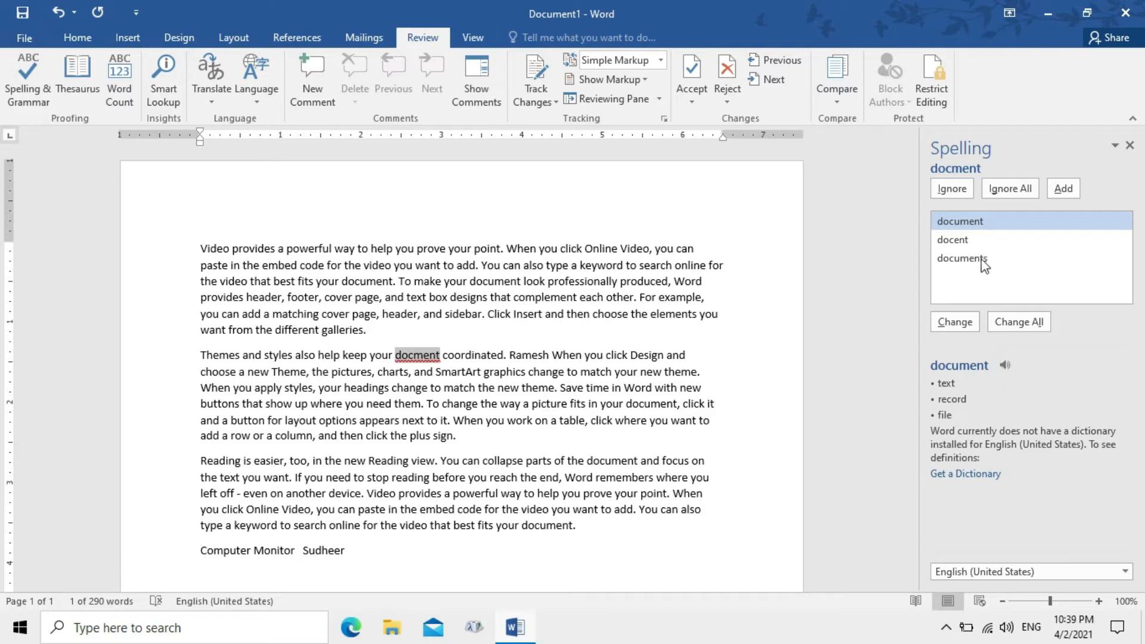
click(954, 325)
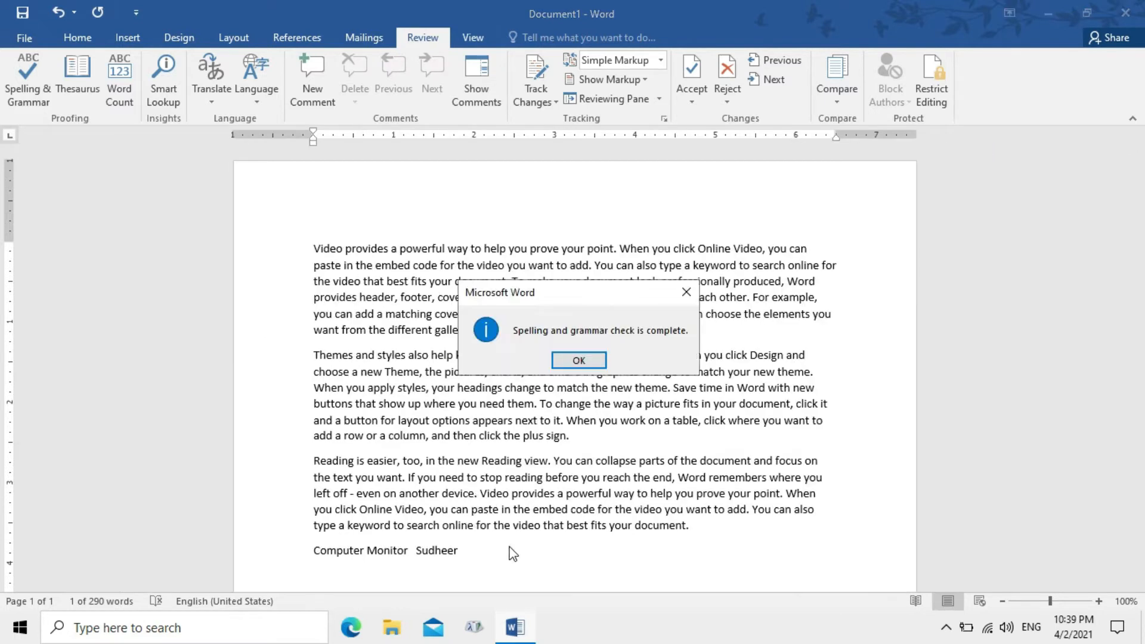
click(587, 357)
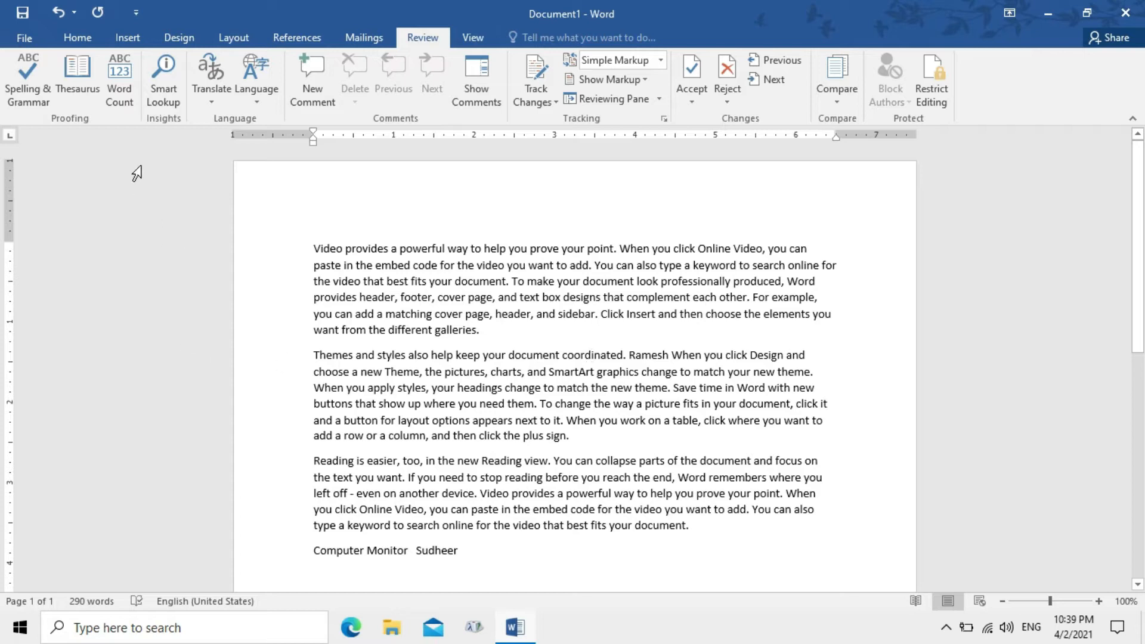
Look up synonyms for help in the Thesaurus pane
click(80, 93)
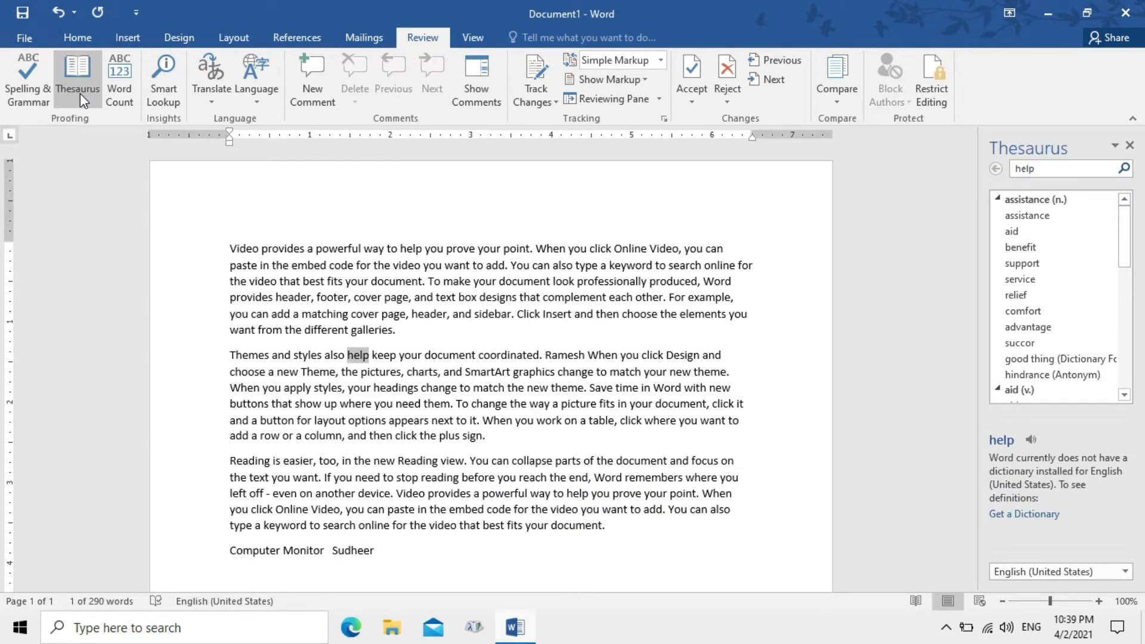
click(412, 562)
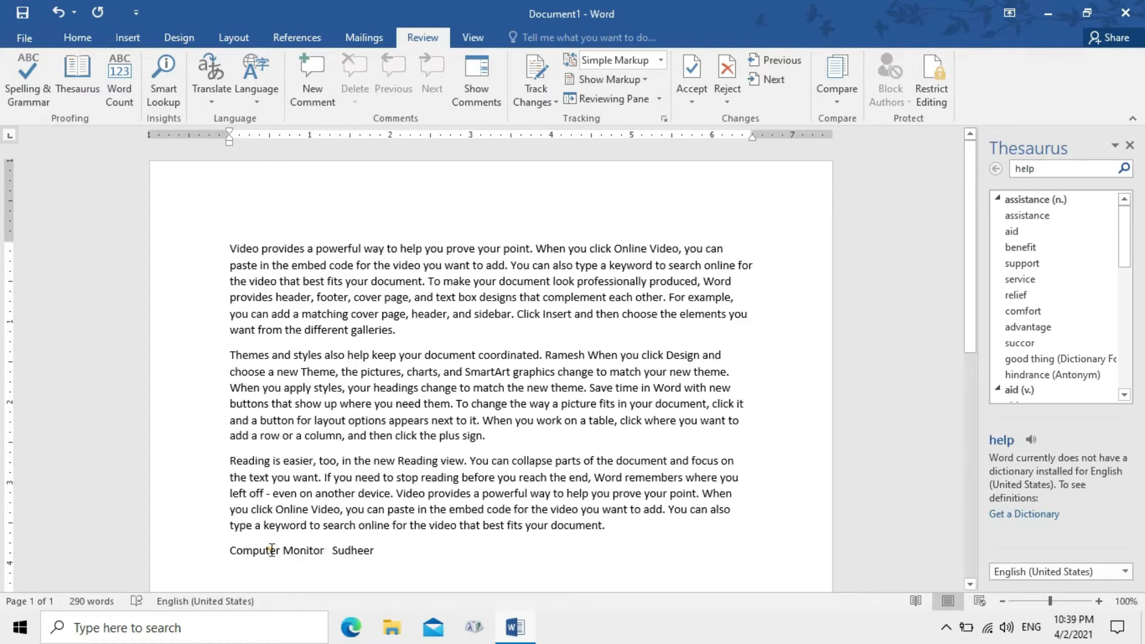
drag(280, 550, 230, 551)
Add a new line reading Manager below the Computer Monitor line
click(389, 557)
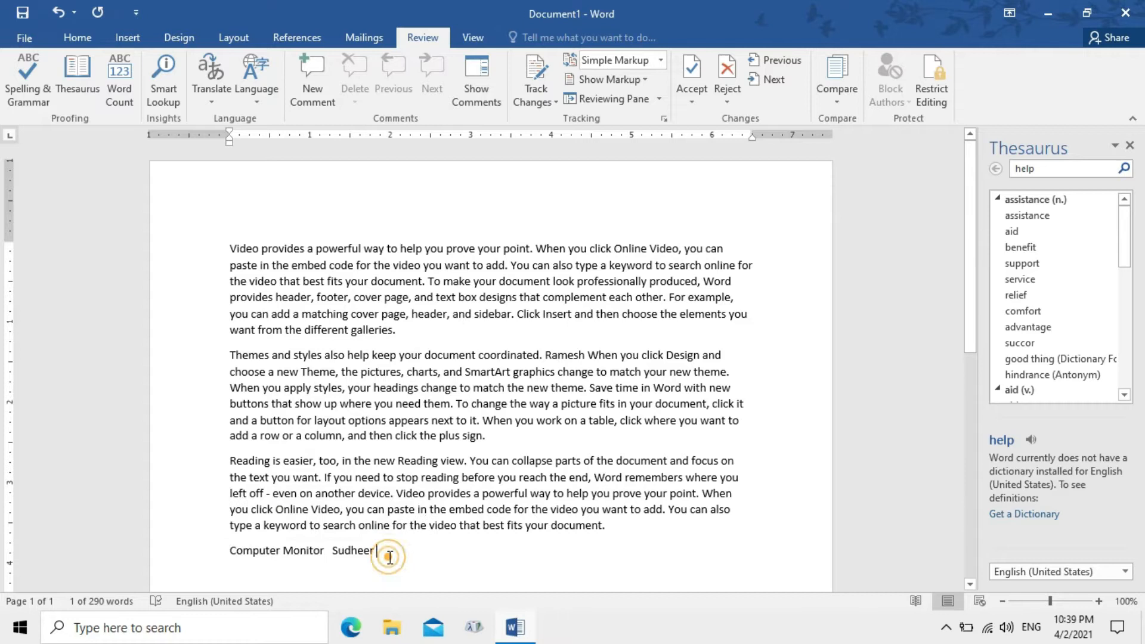
key(Return)
text(Manager)
key(Return)
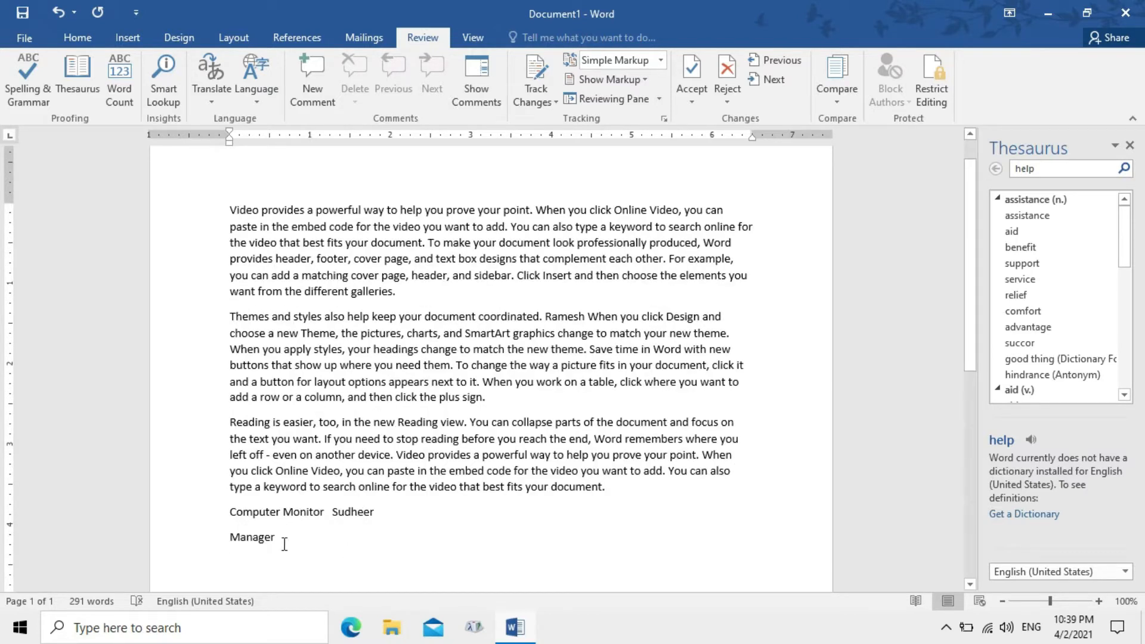
drag(281, 541, 232, 541)
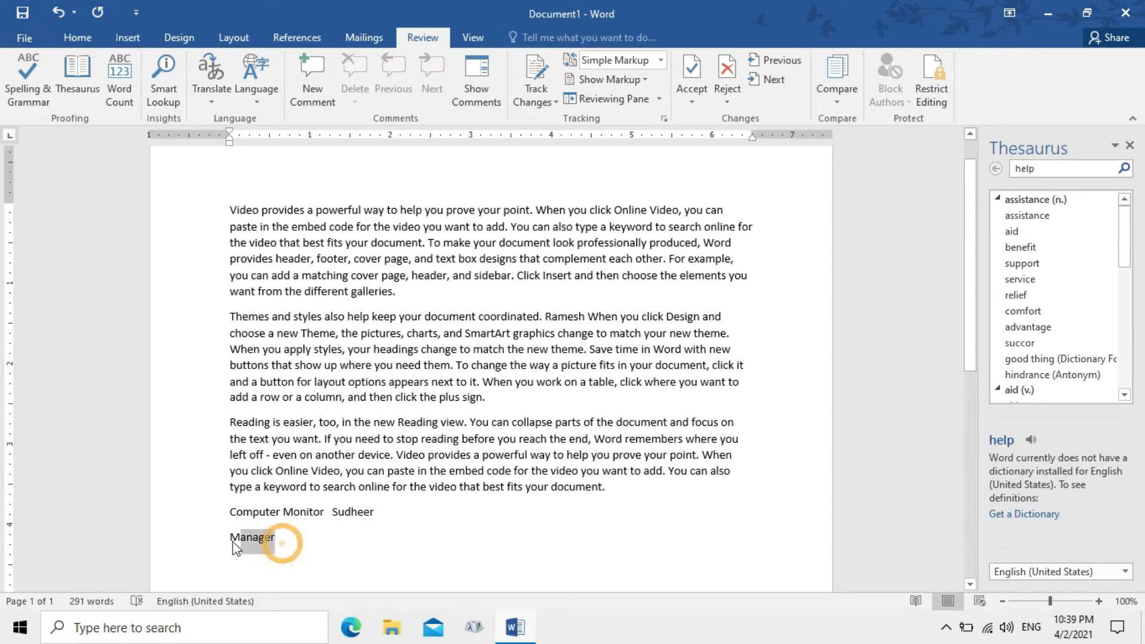
Clear 'help' from the Thesaurus search box and reselect the word Manager
click(1125, 170)
click(1095, 168)
key(BackSpace)
key(BackSpace)
key(BackSpace)
key(BackSpace)
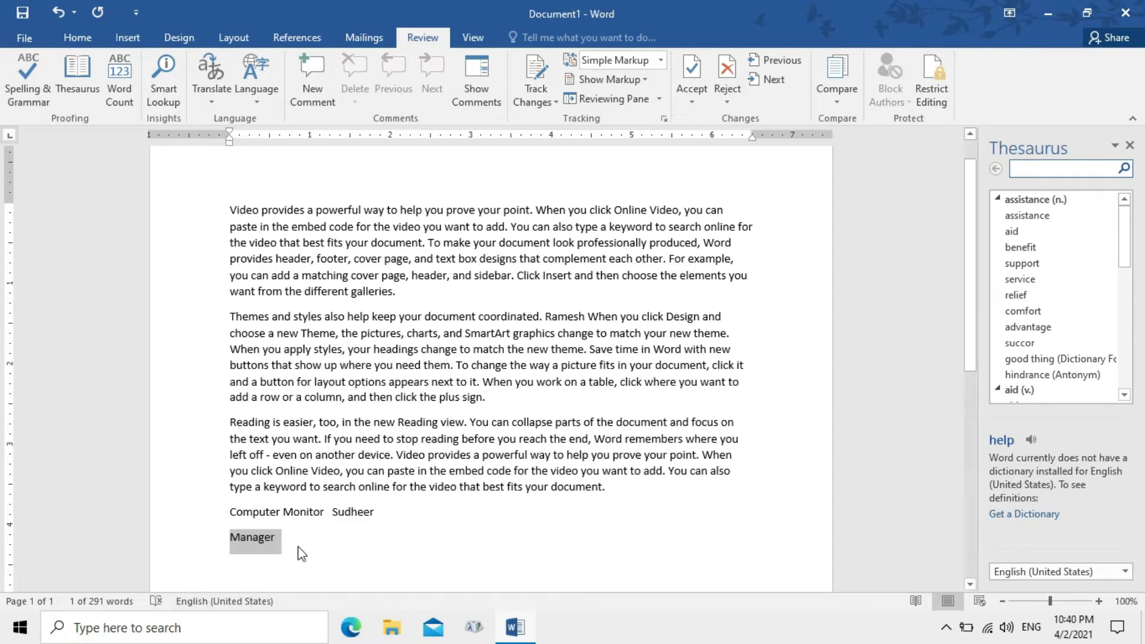
click(279, 540)
drag(275, 539, 223, 540)
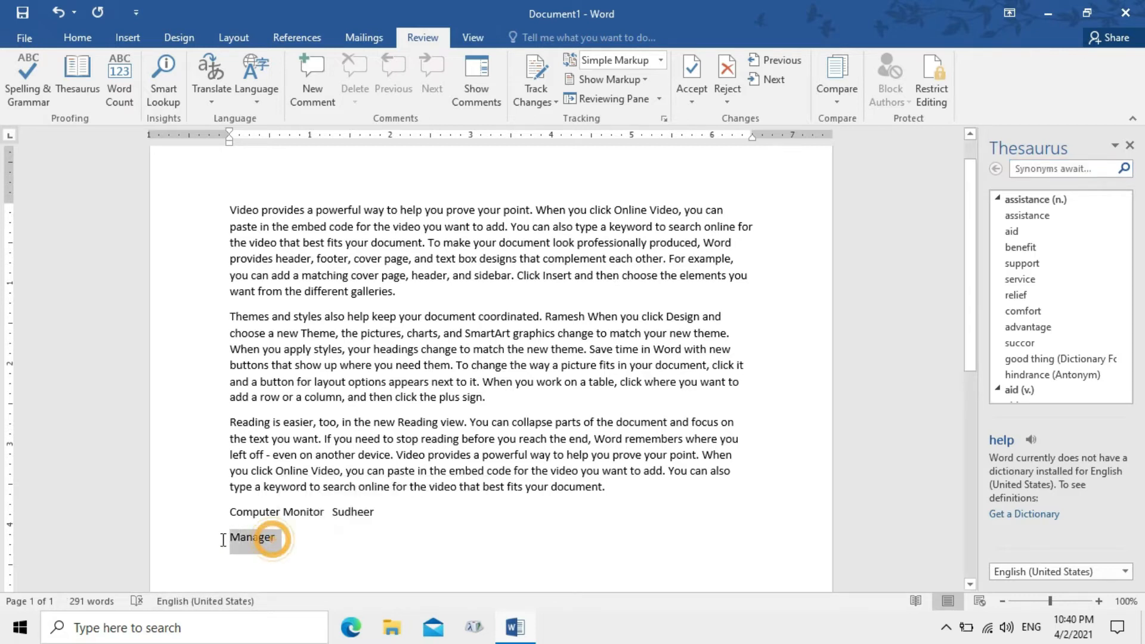
Search the Thesaurus for Manager, insert Boss after it, then look up Director
click(74, 88)
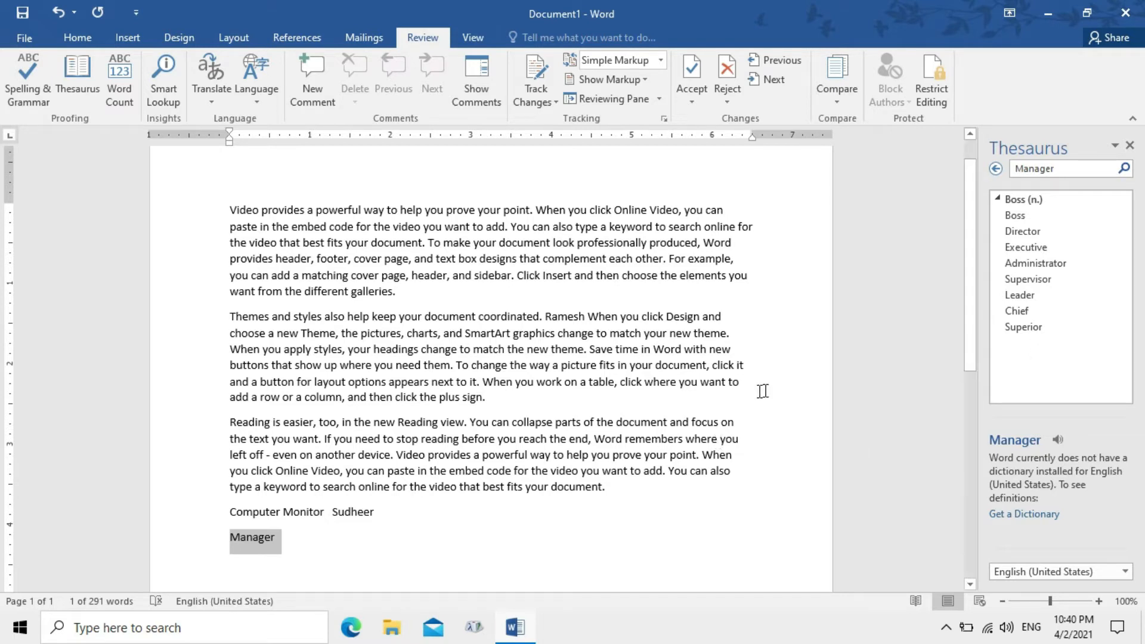
click(292, 546)
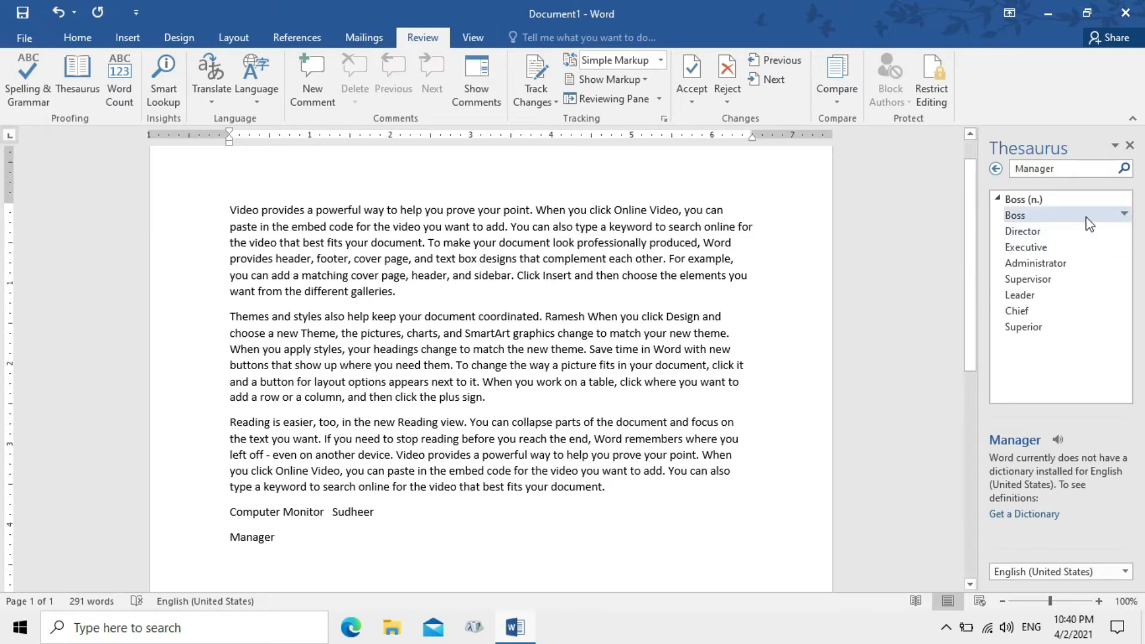
click(1121, 216)
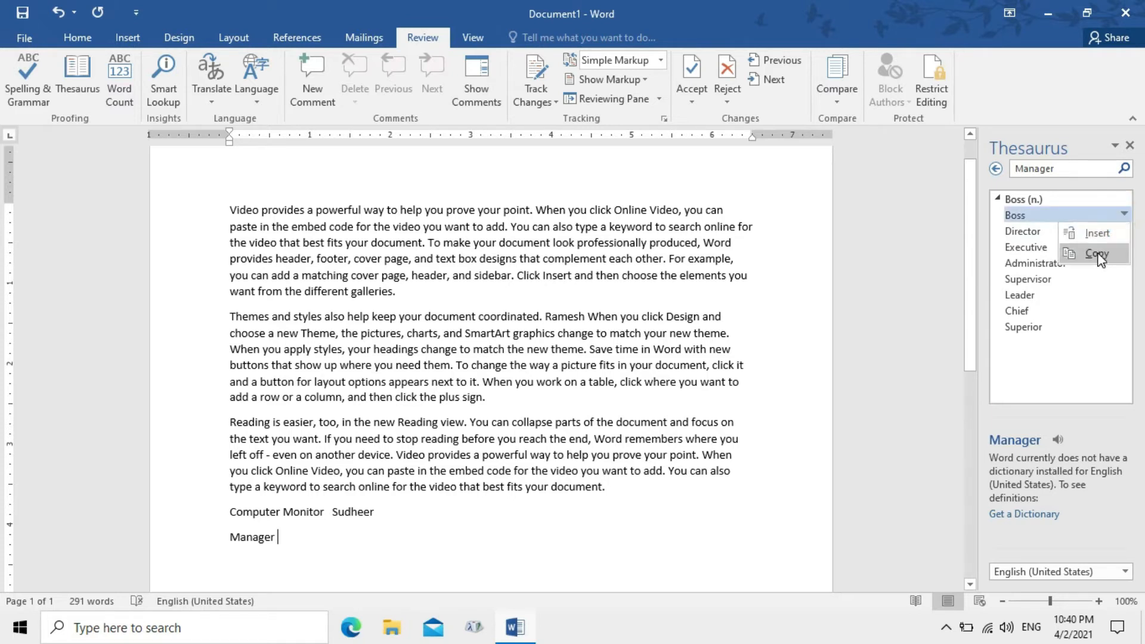
click(1098, 233)
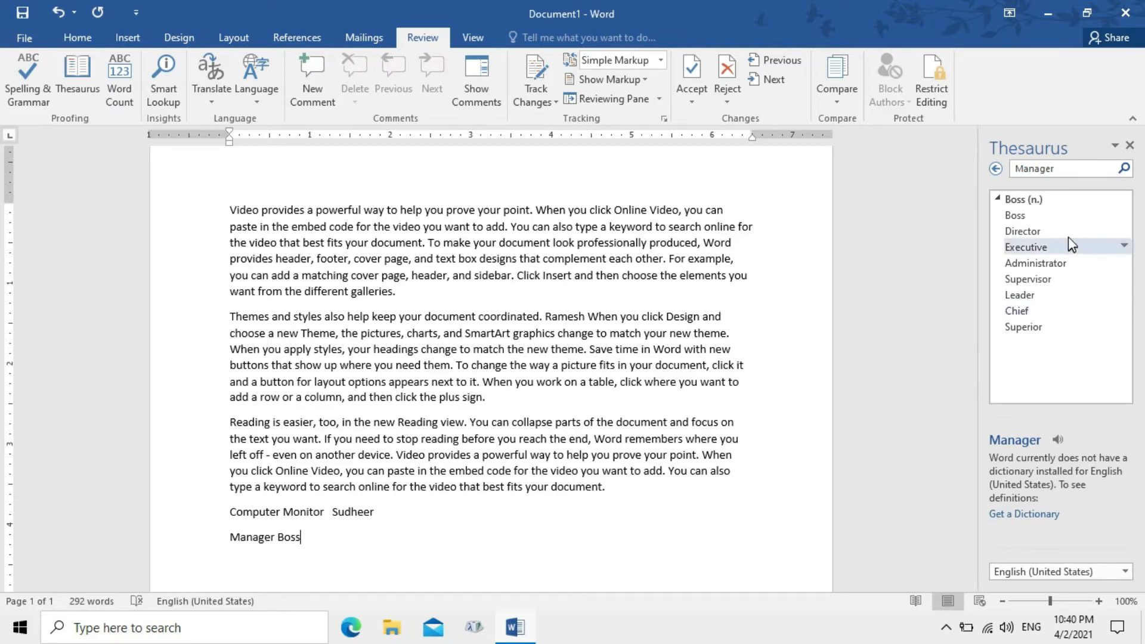
click(1100, 227)
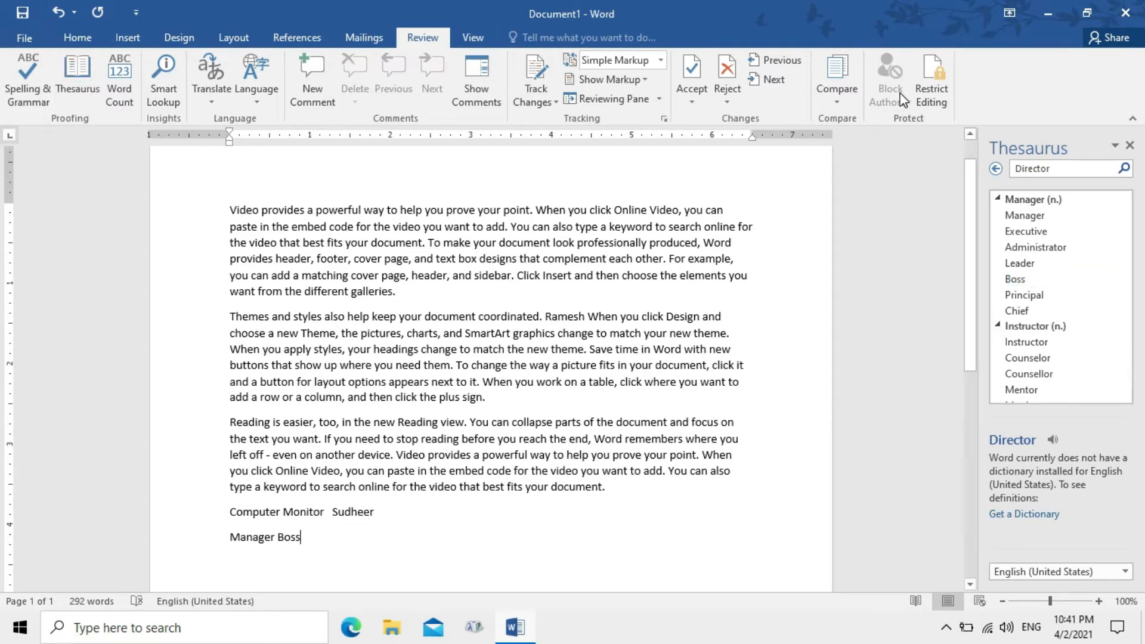
Close the Thesaurus and check Word Count: 292 words and 19 lines on one page
click(1130, 146)
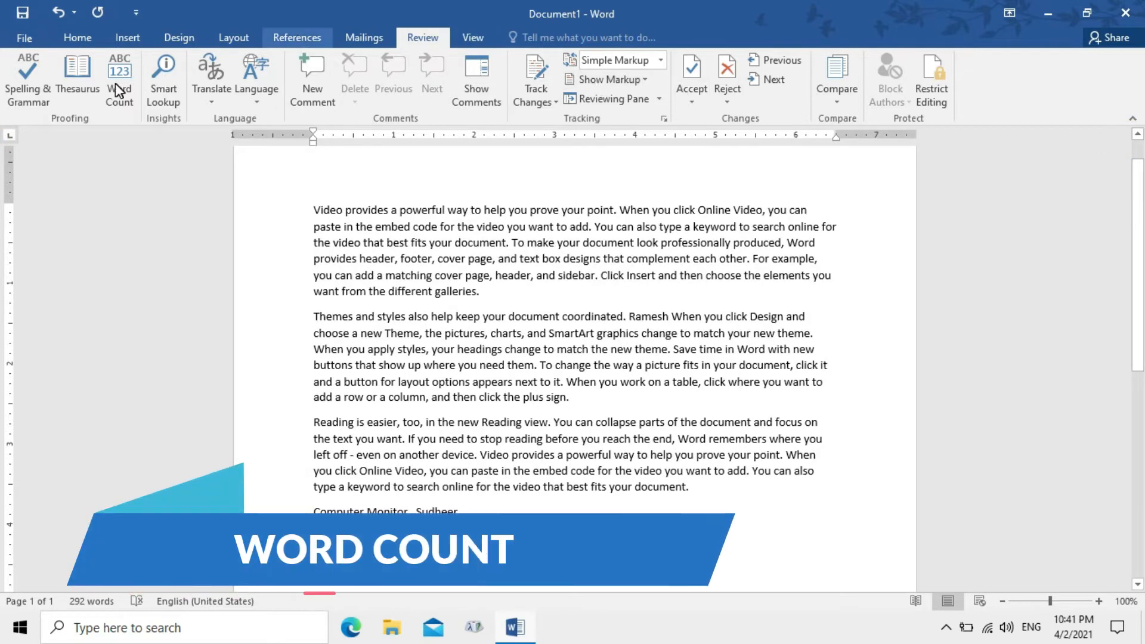
click(120, 84)
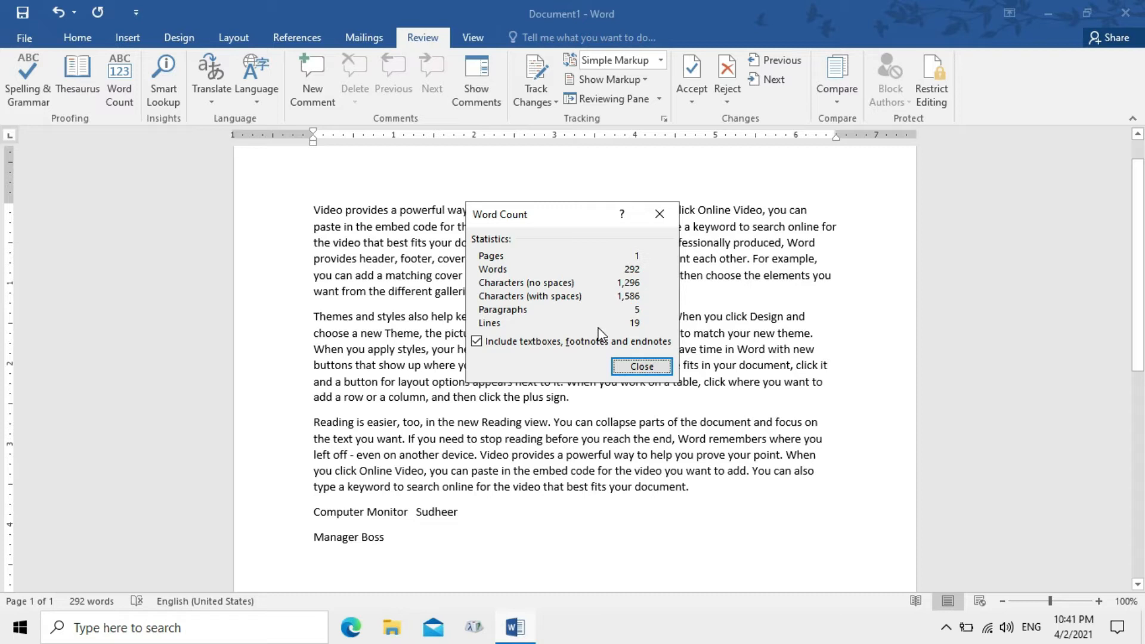
click(534, 344)
click(535, 345)
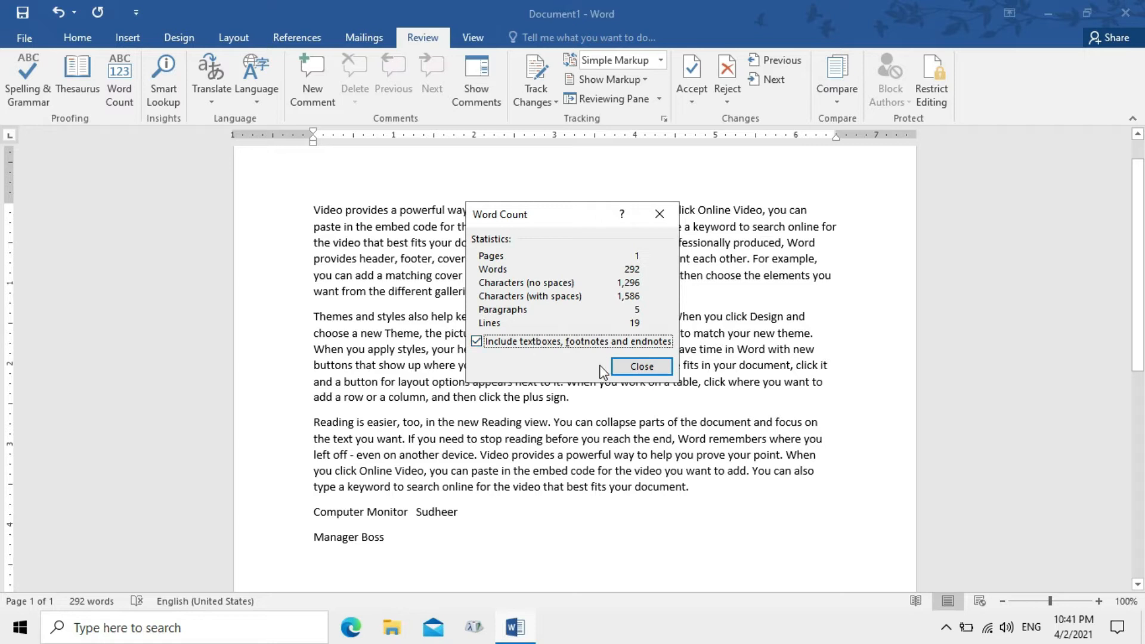
click(624, 365)
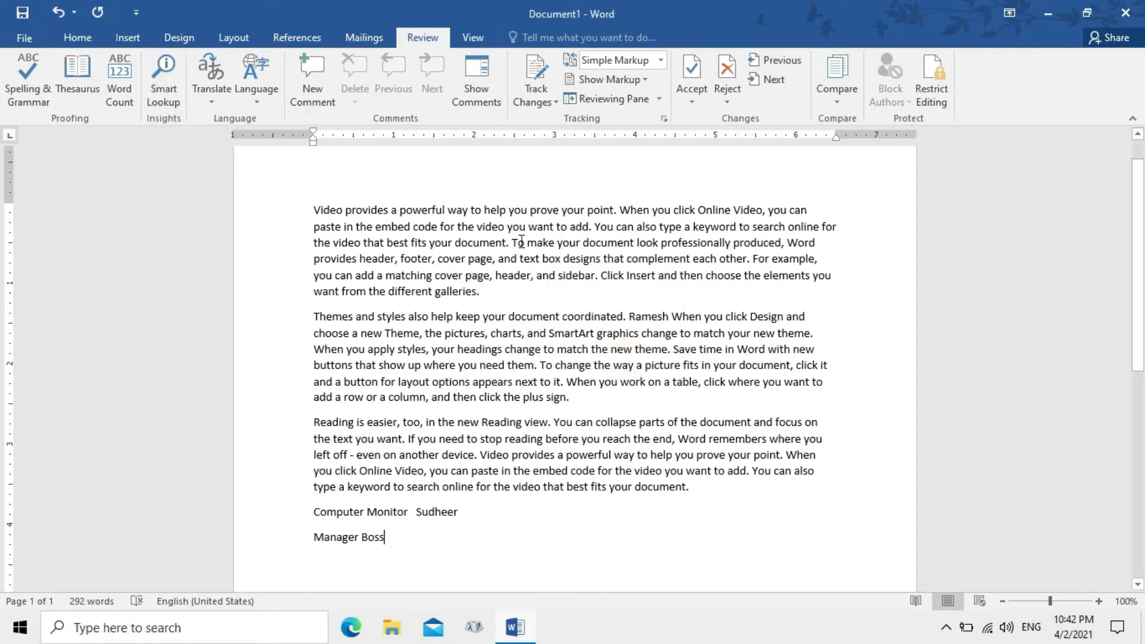
click(393, 512)
drag(411, 517, 367, 514)
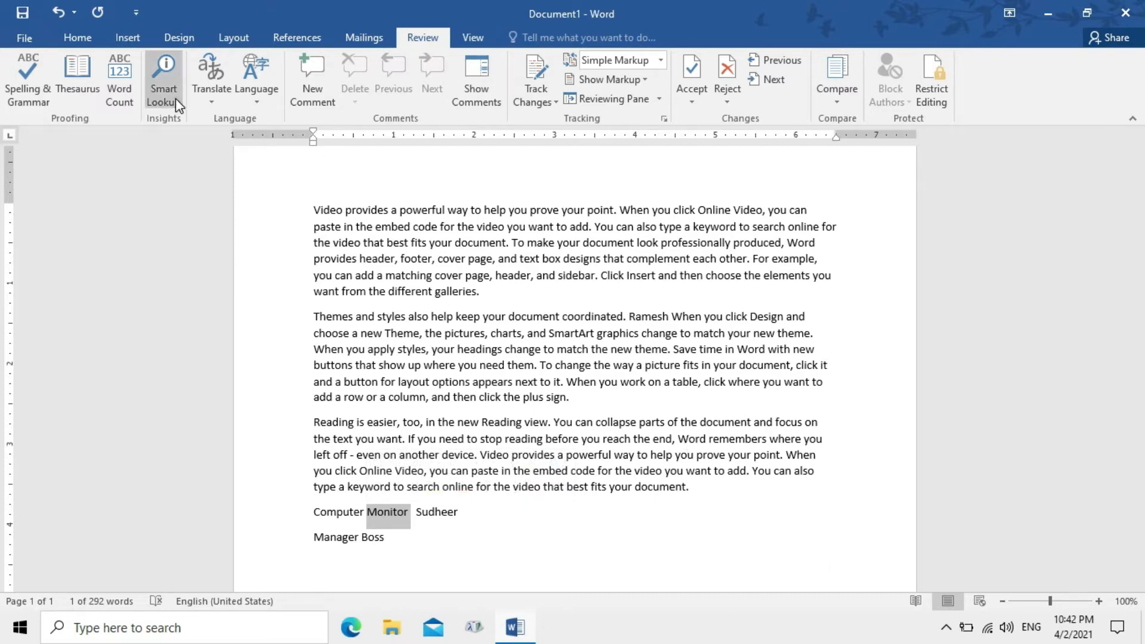
click(158, 84)
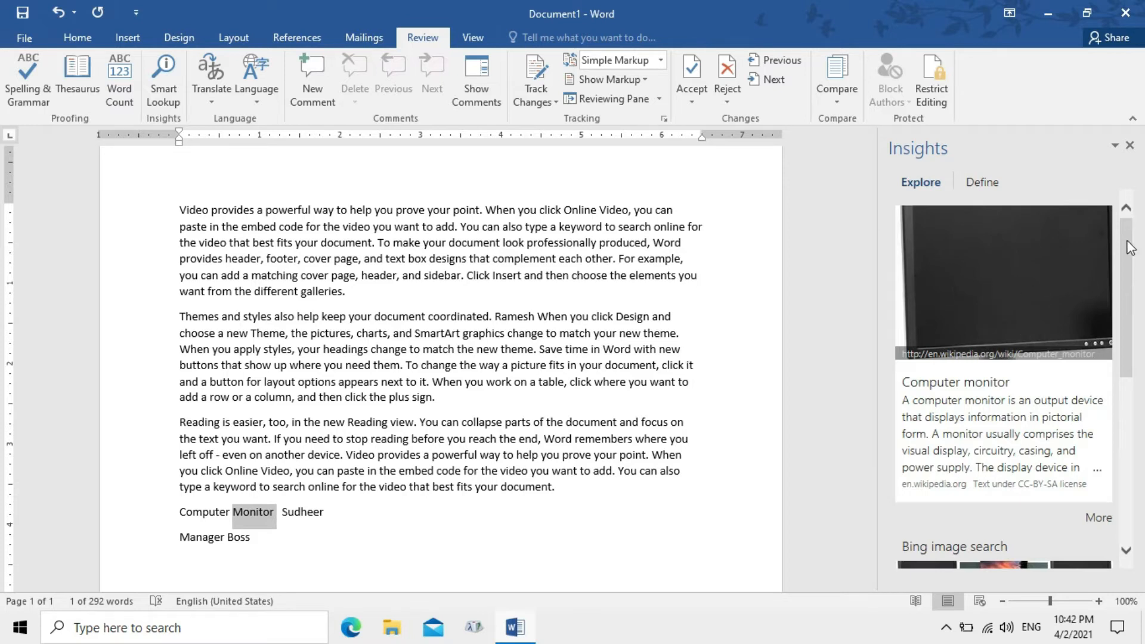
drag(1128, 247, 1137, 332)
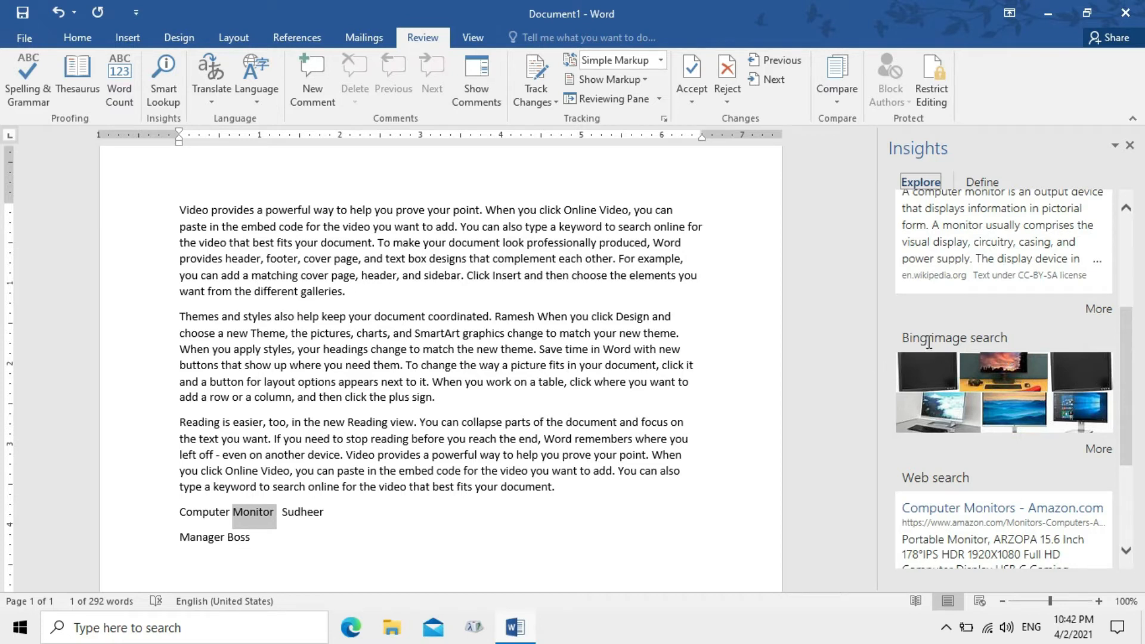
click(1130, 146)
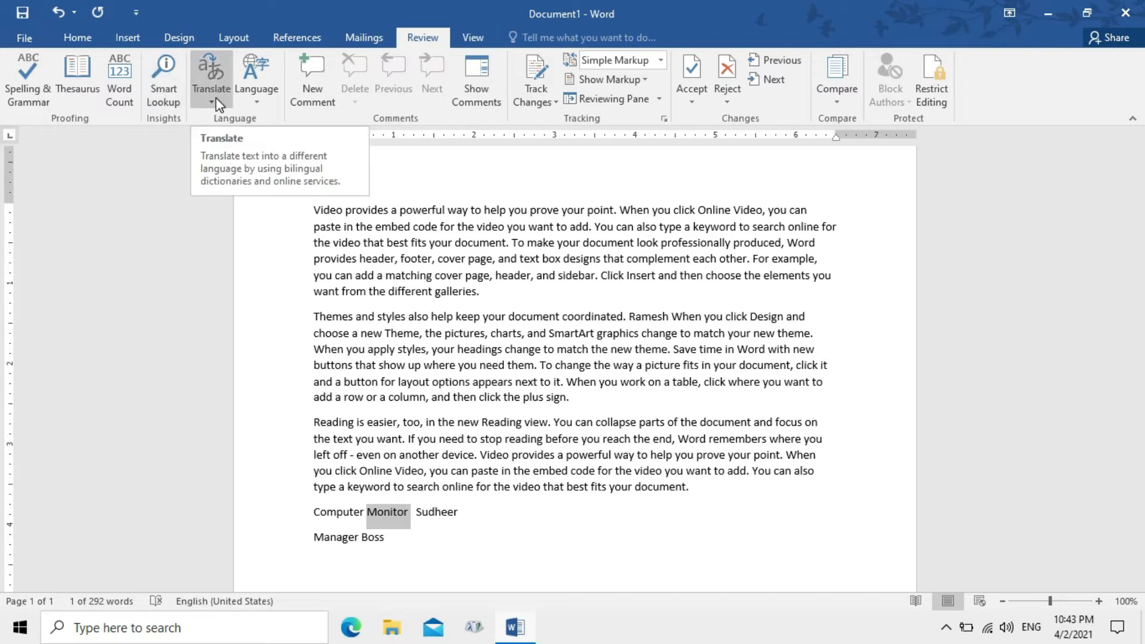
Select the first paragraph and request an English-to-Hindi translation of the whole document
click(487, 294)
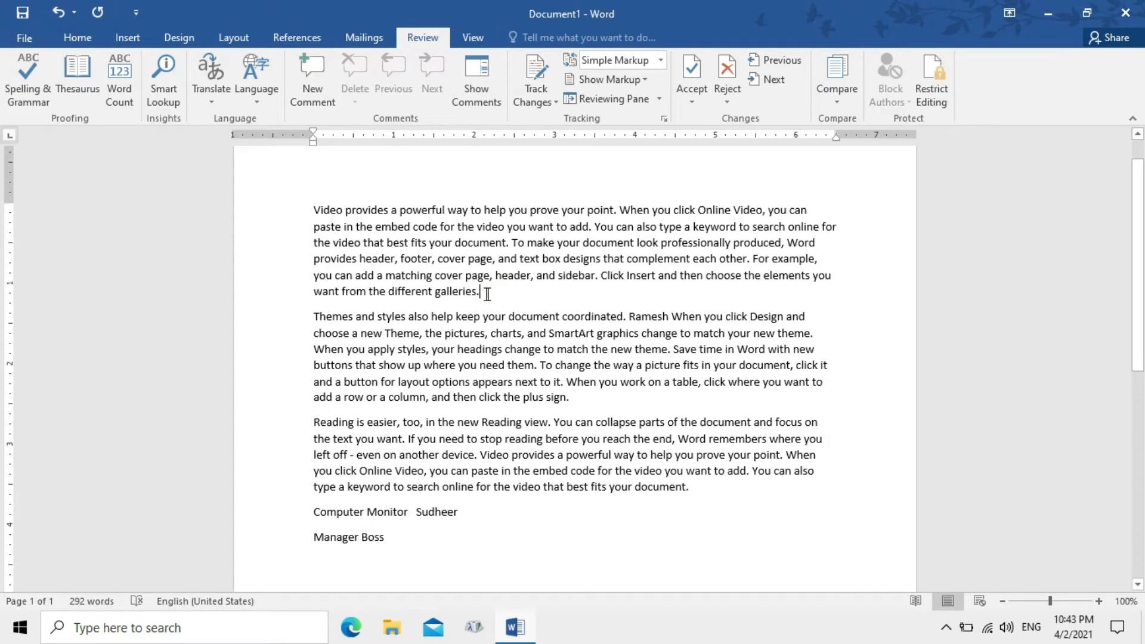
drag(318, 210, 509, 295)
click(223, 97)
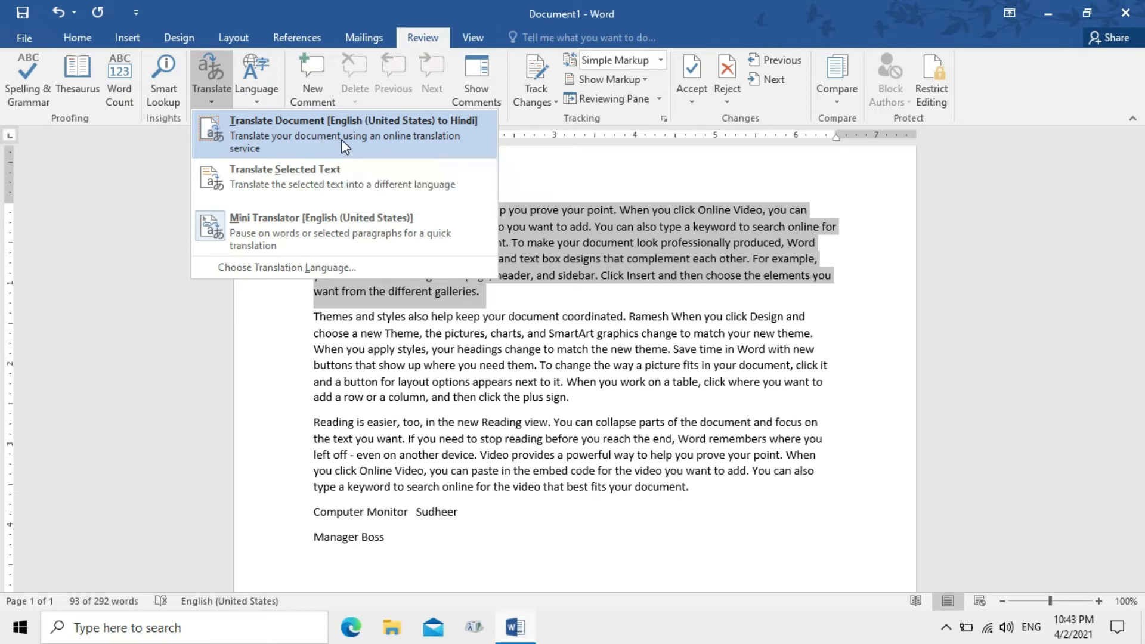
click(343, 147)
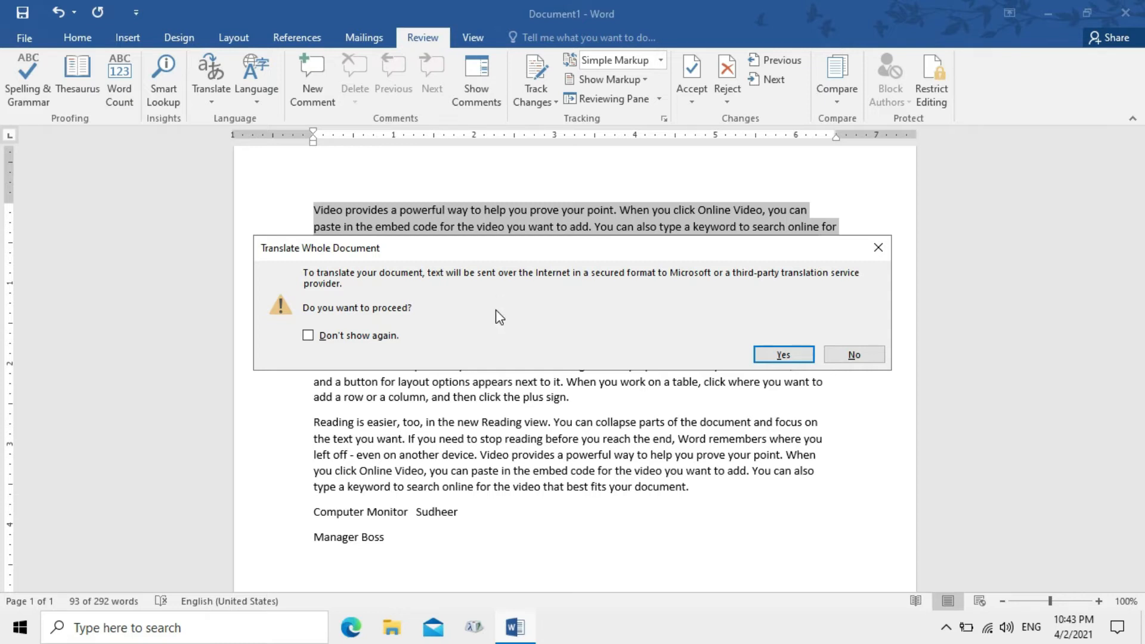
Confirm sending the text online, view the Hindi translation in Edge, then close the browser
click(769, 356)
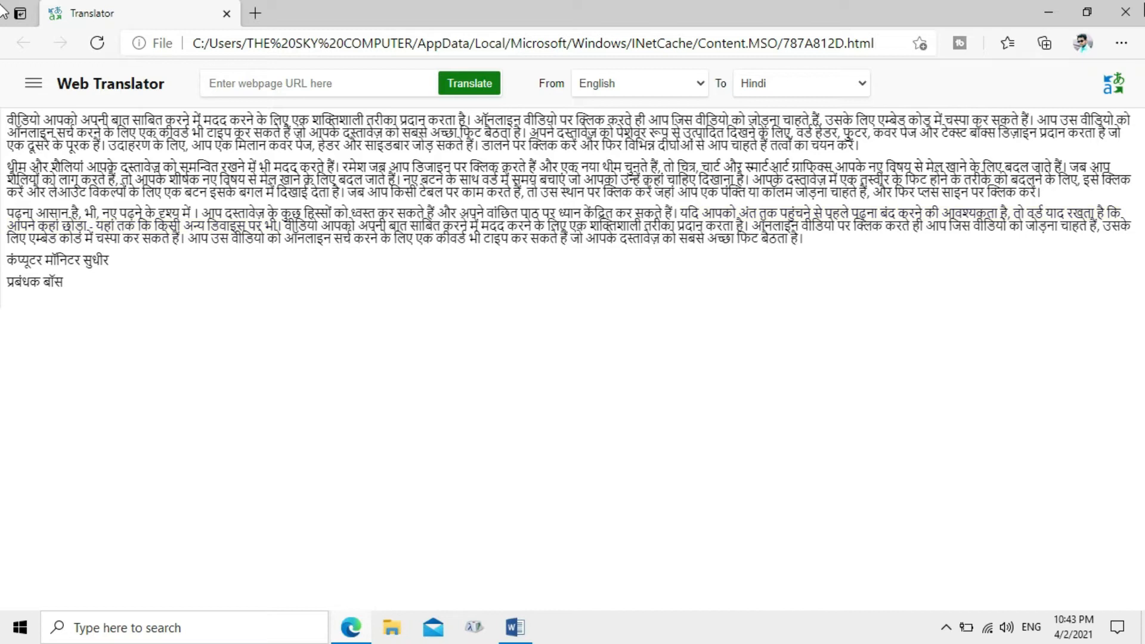
click(1142, 8)
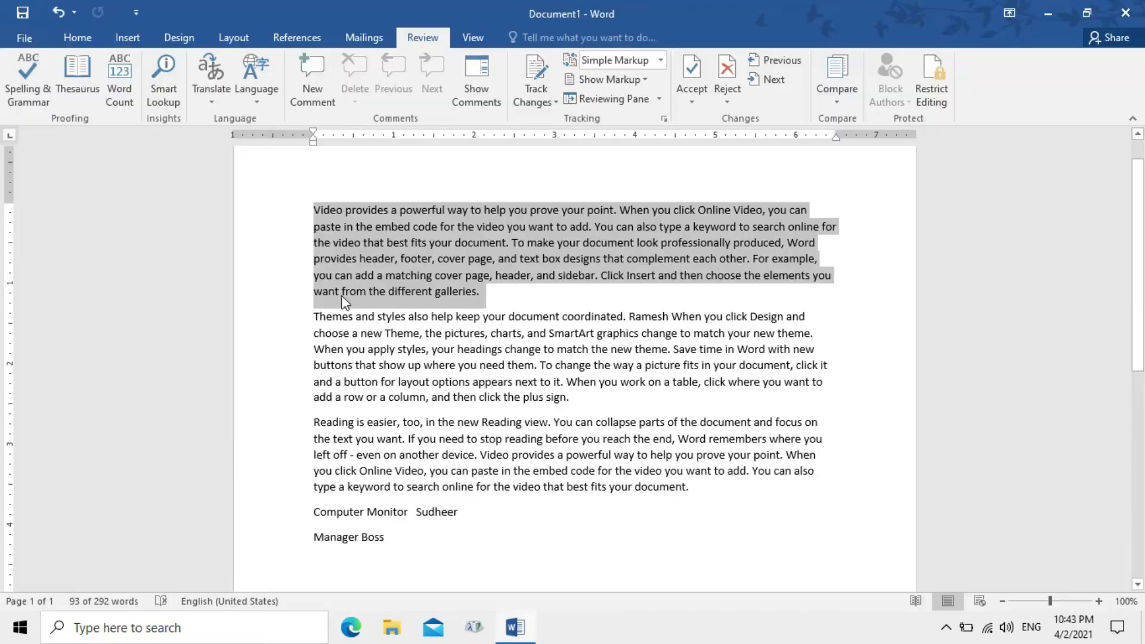
Translate the selected first paragraph into Hindi in the Research pane
click(199, 99)
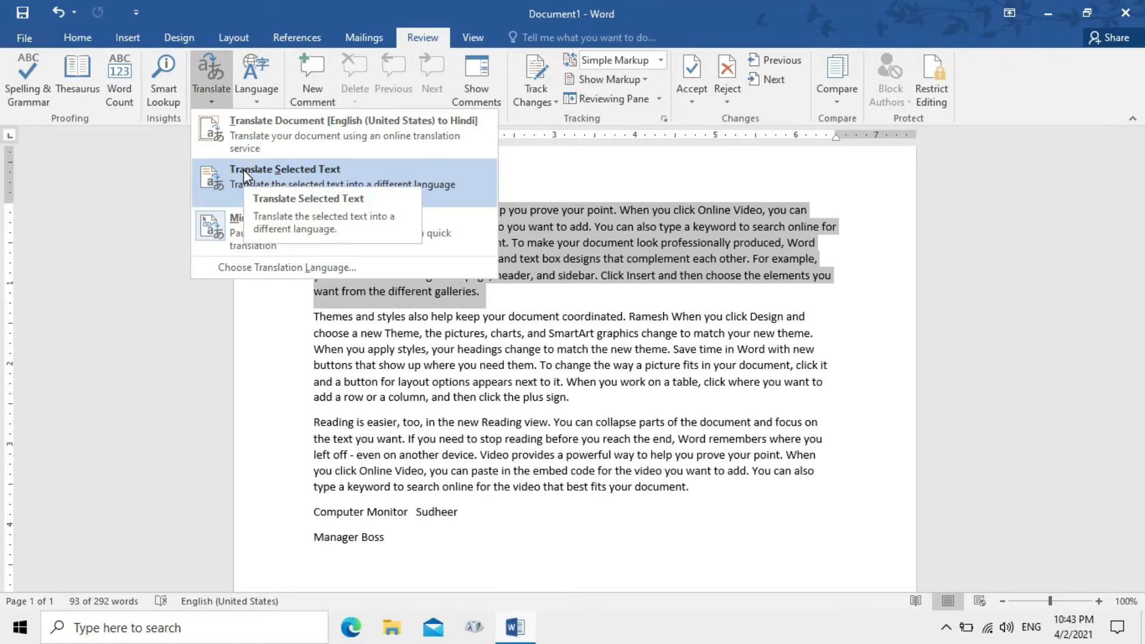
click(275, 184)
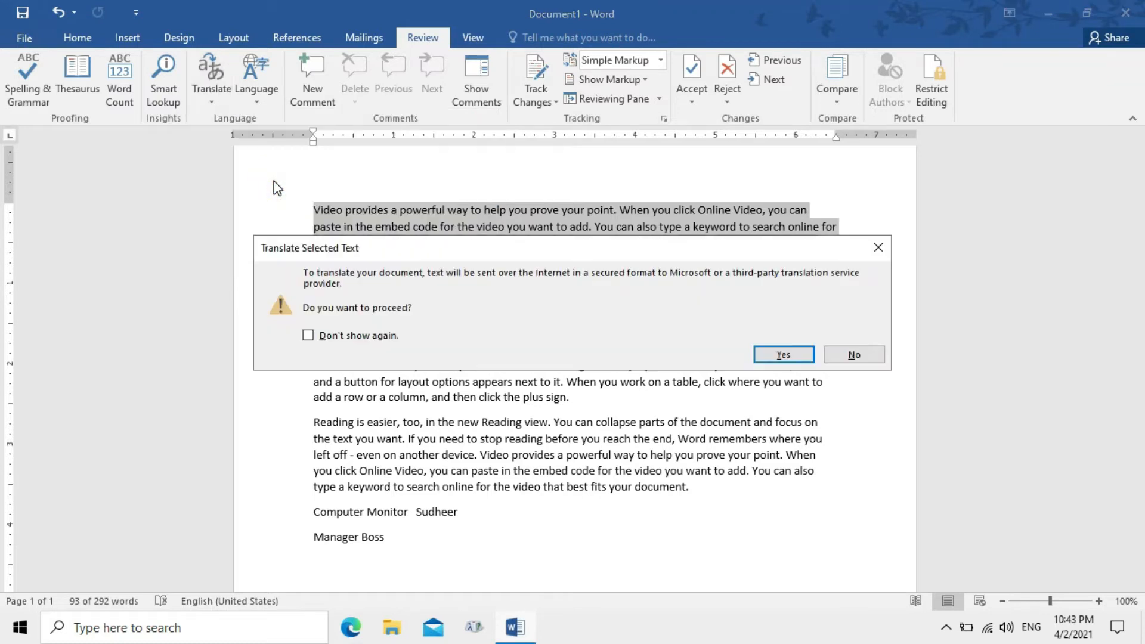
click(785, 355)
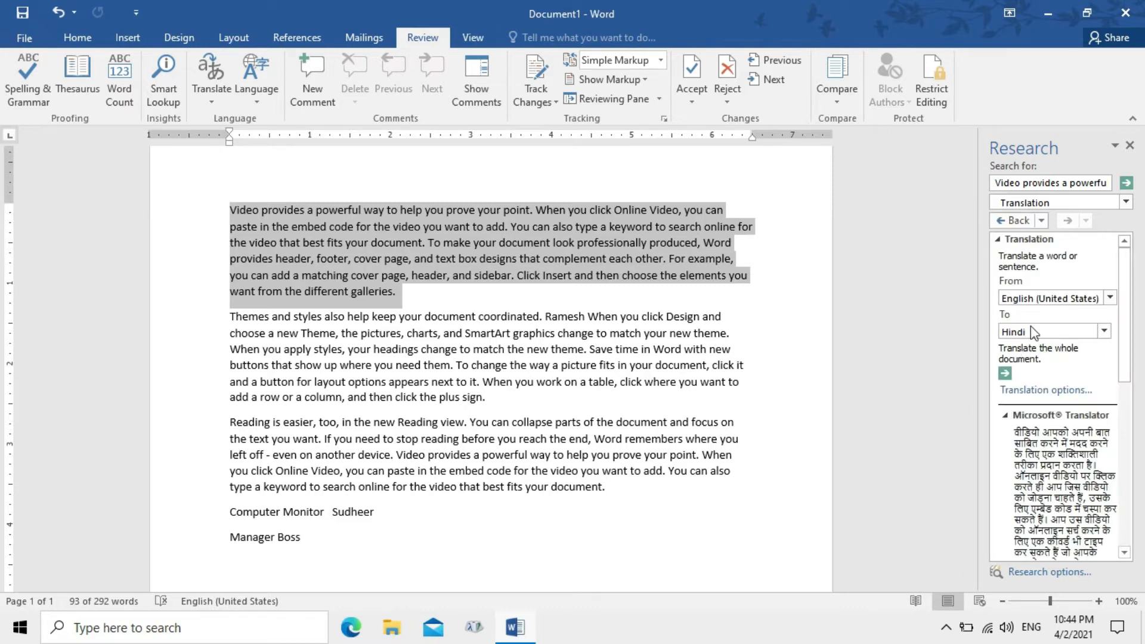
drag(1130, 280, 1142, 395)
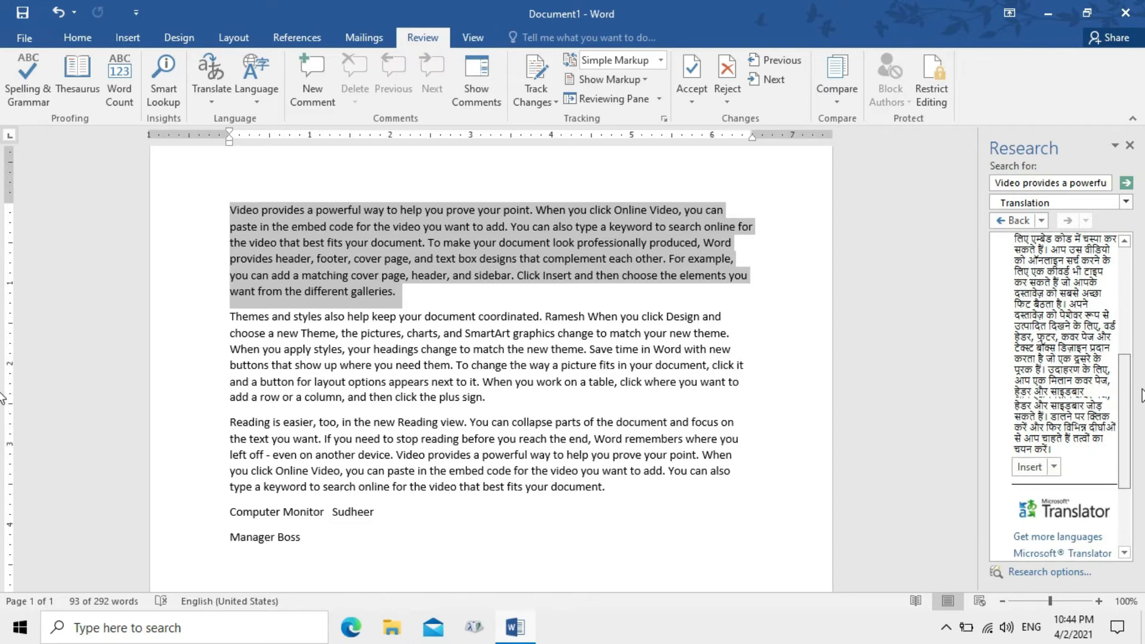
Insert the Hindi translation as a new paragraph below the first paragraph
click(402, 304)
key(Return)
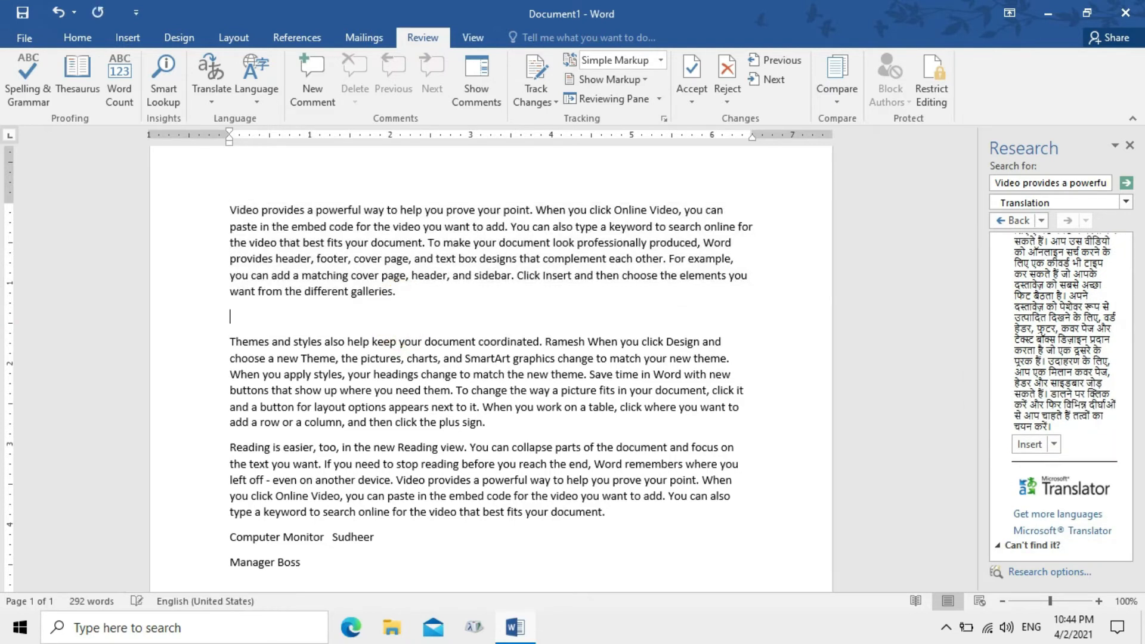
click(1055, 444)
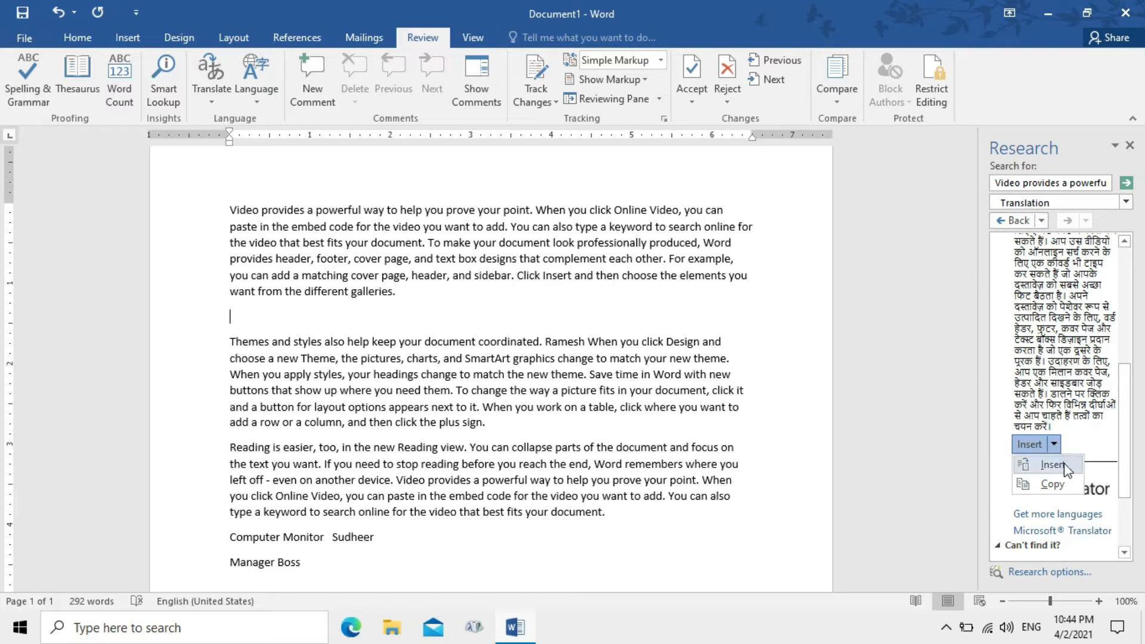
click(1058, 469)
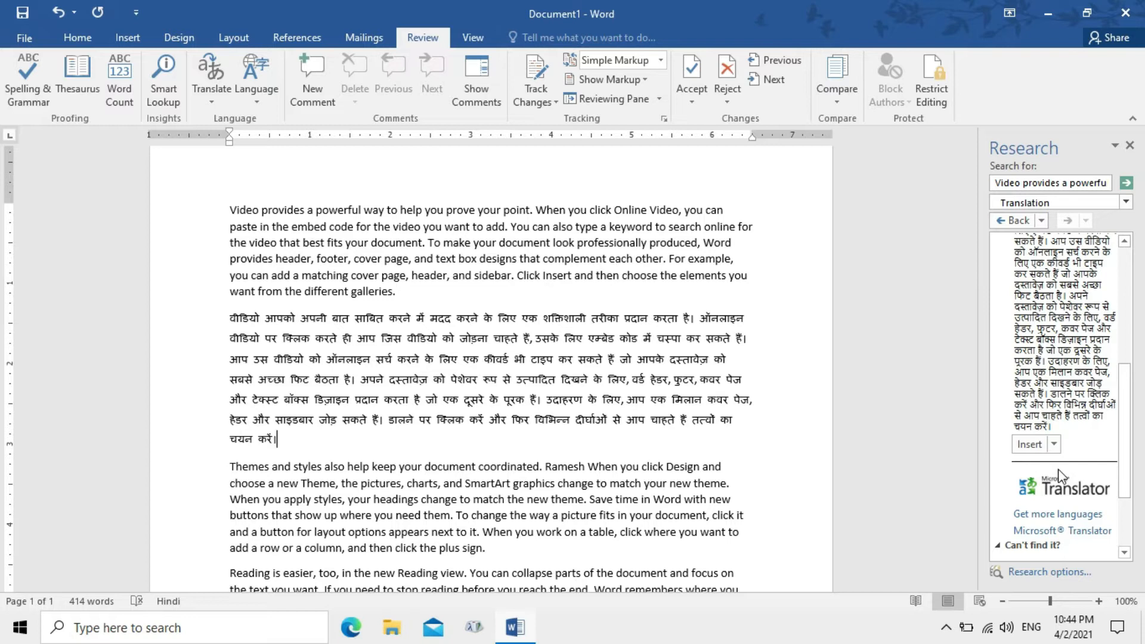
click(210, 101)
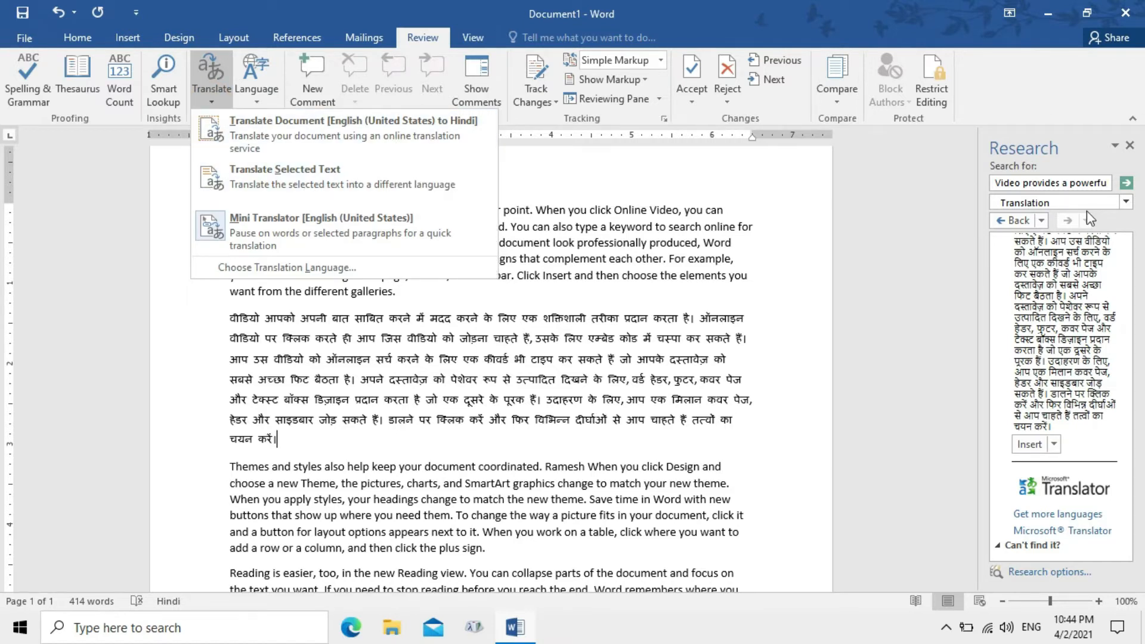
Change the Research pane's target translation language to Urdu (Pakistan)
click(1140, 270)
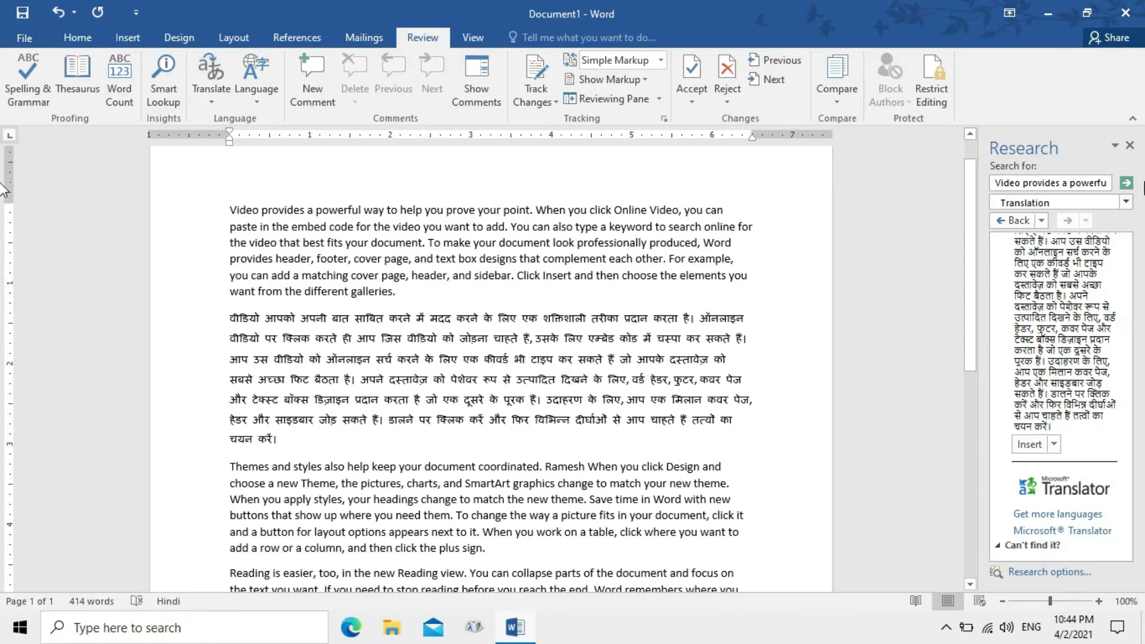
scroll(1127, 322, up, 3)
scroll(1127, 325, up, 5)
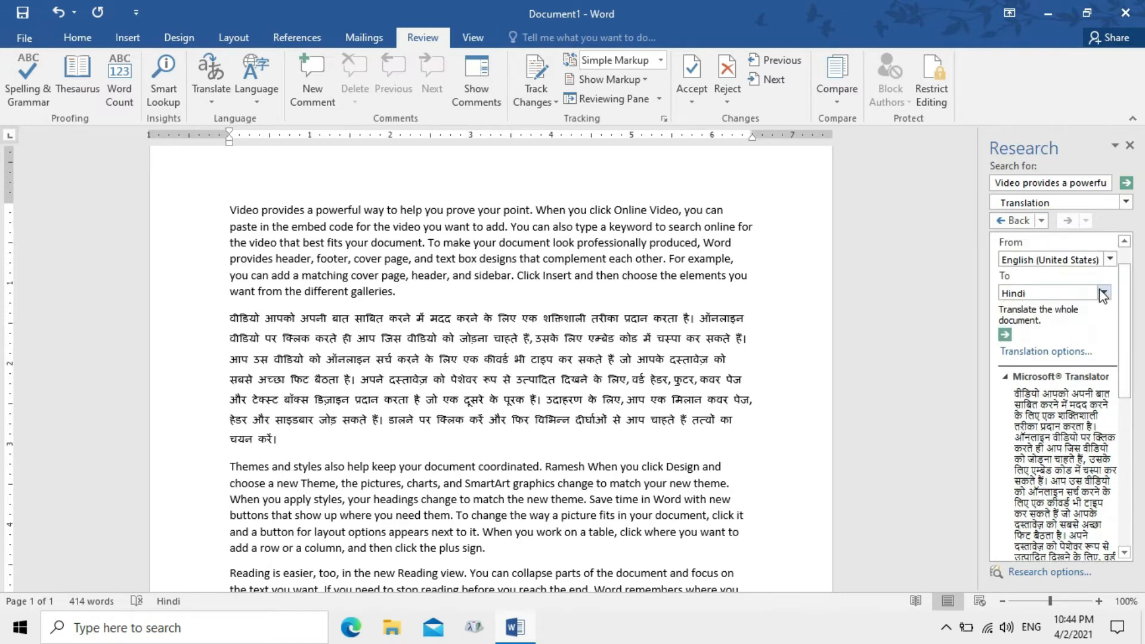
click(1104, 293)
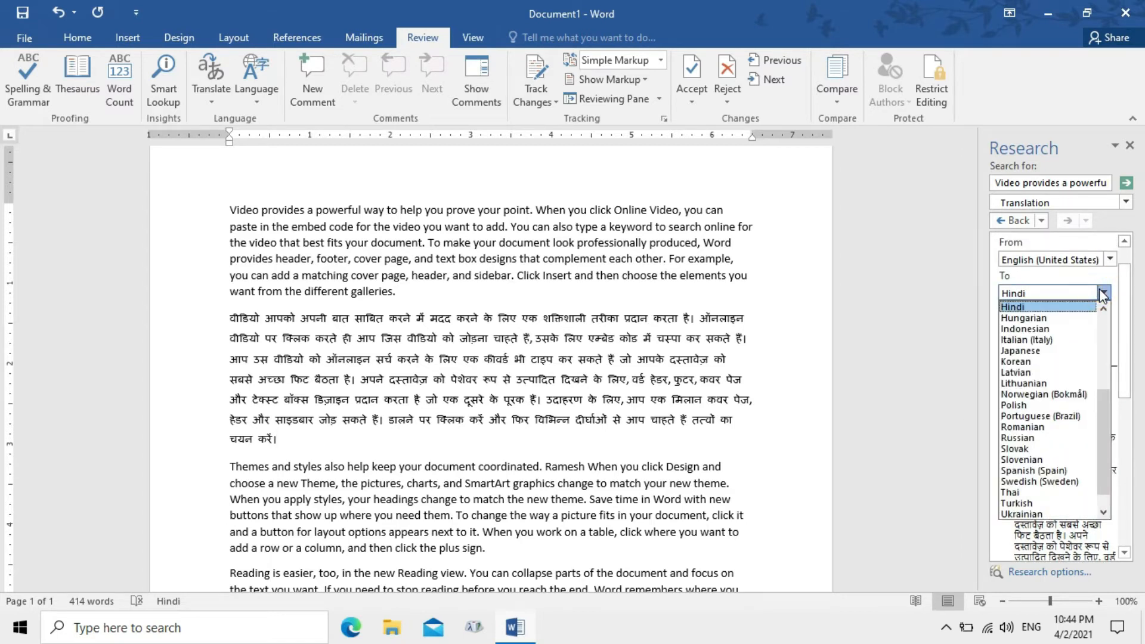
drag(1105, 407, 1114, 511)
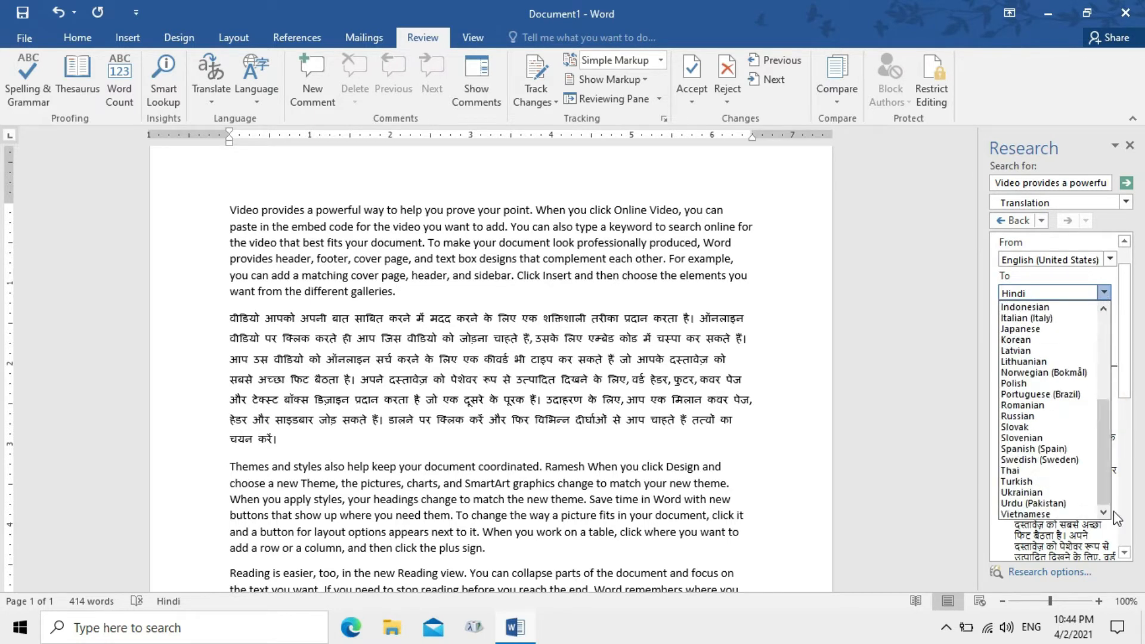
click(1060, 506)
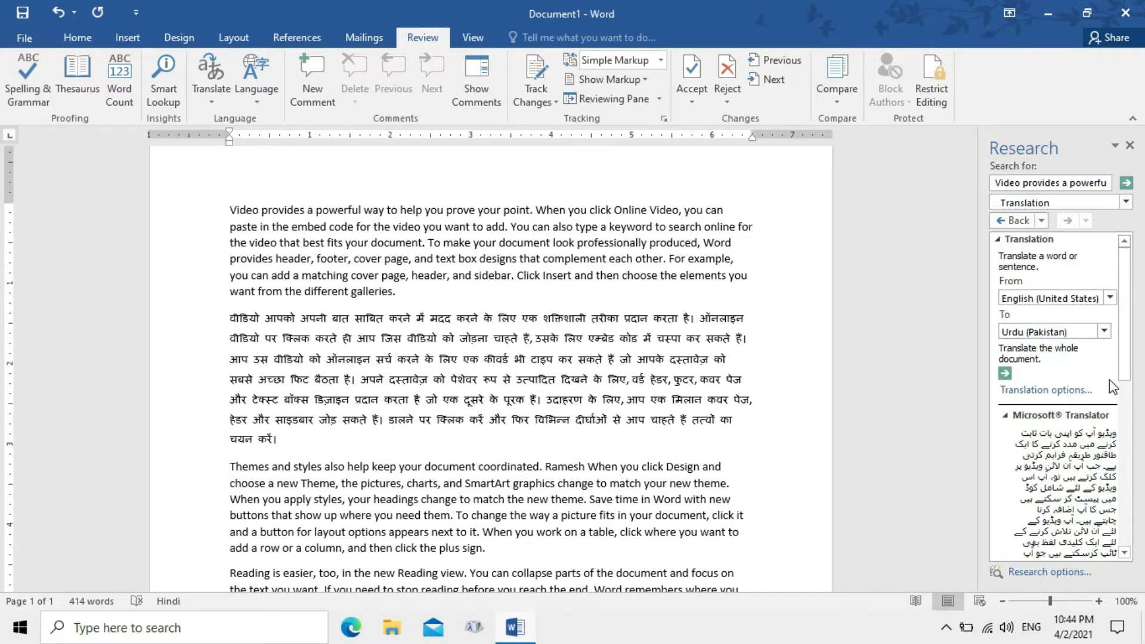
Insert the Urdu translation as a new paragraph below the Hindi text and close the pane
drag(1128, 356, 1128, 441)
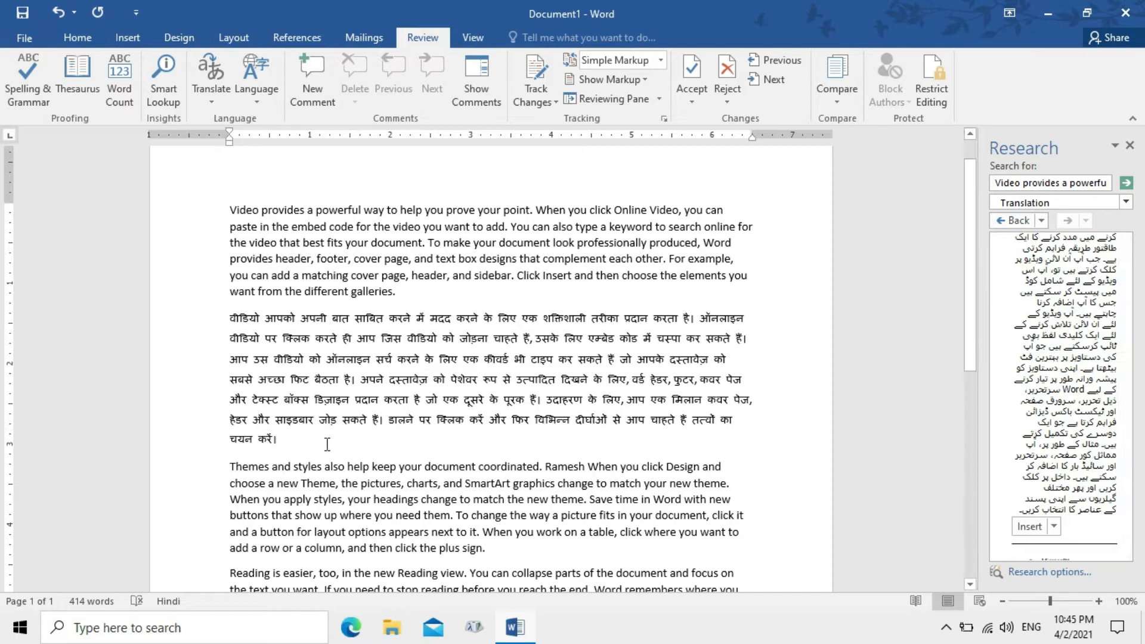
key(Return)
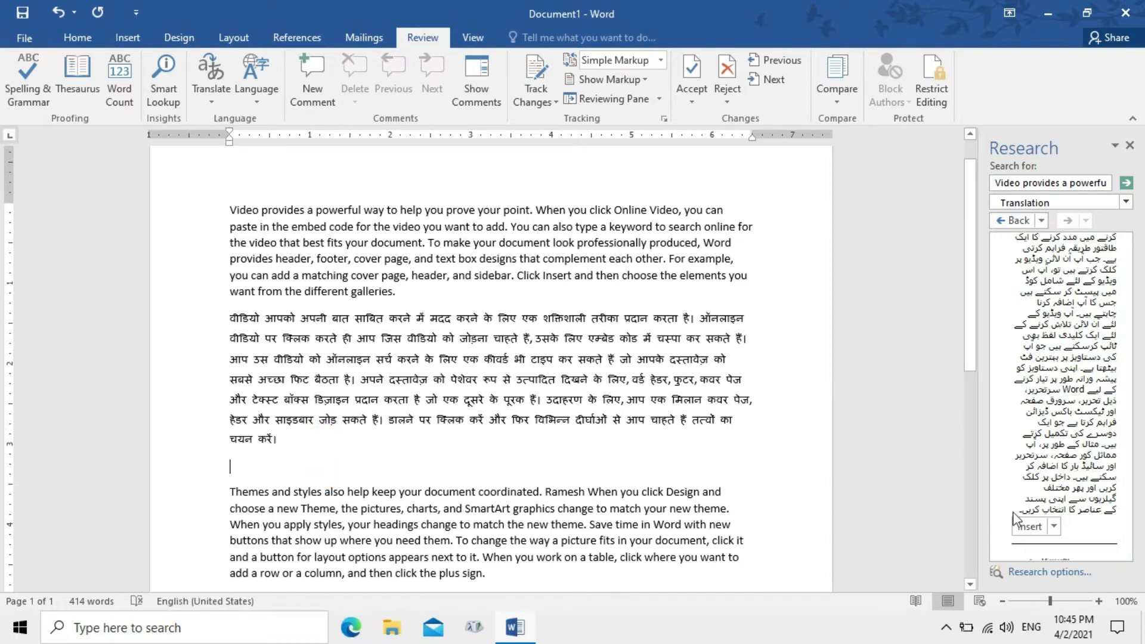
click(1055, 530)
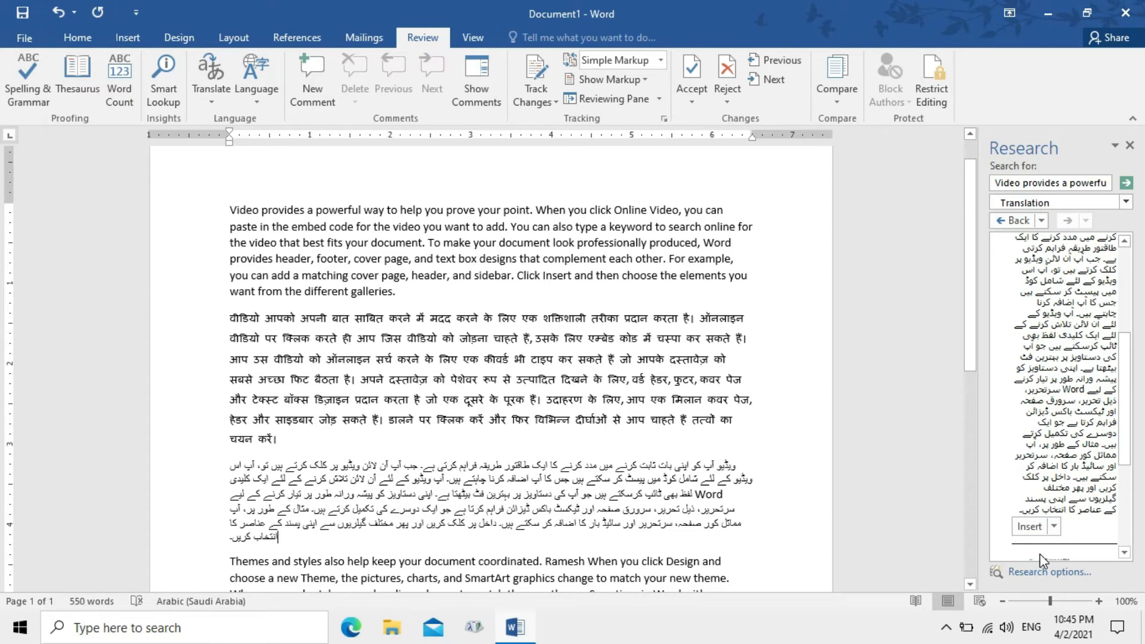
click(1130, 145)
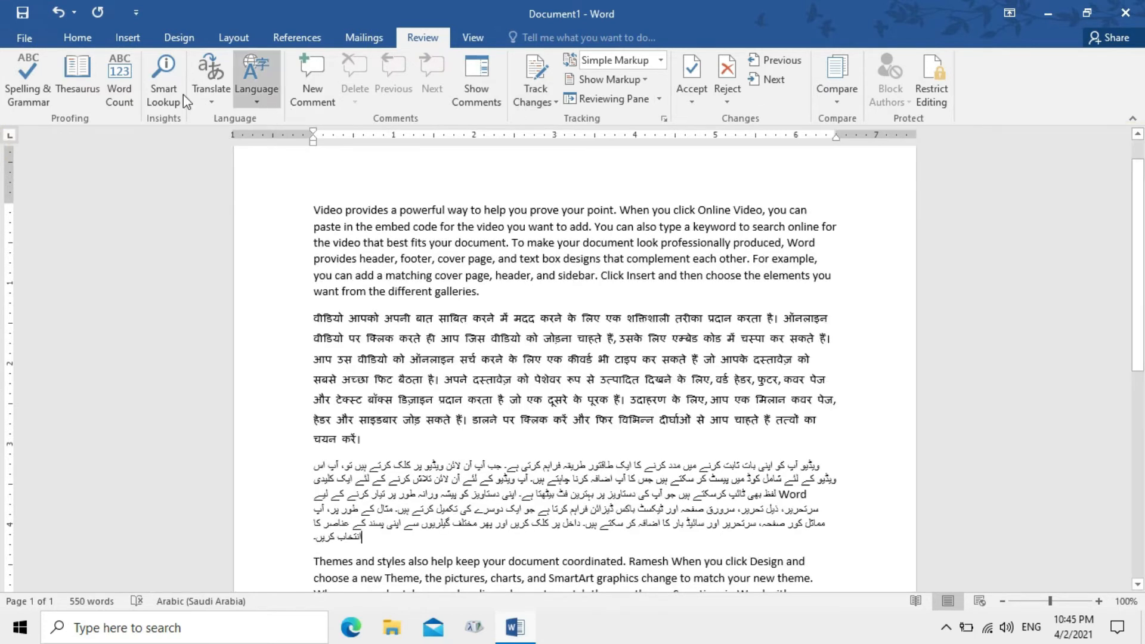
click(260, 97)
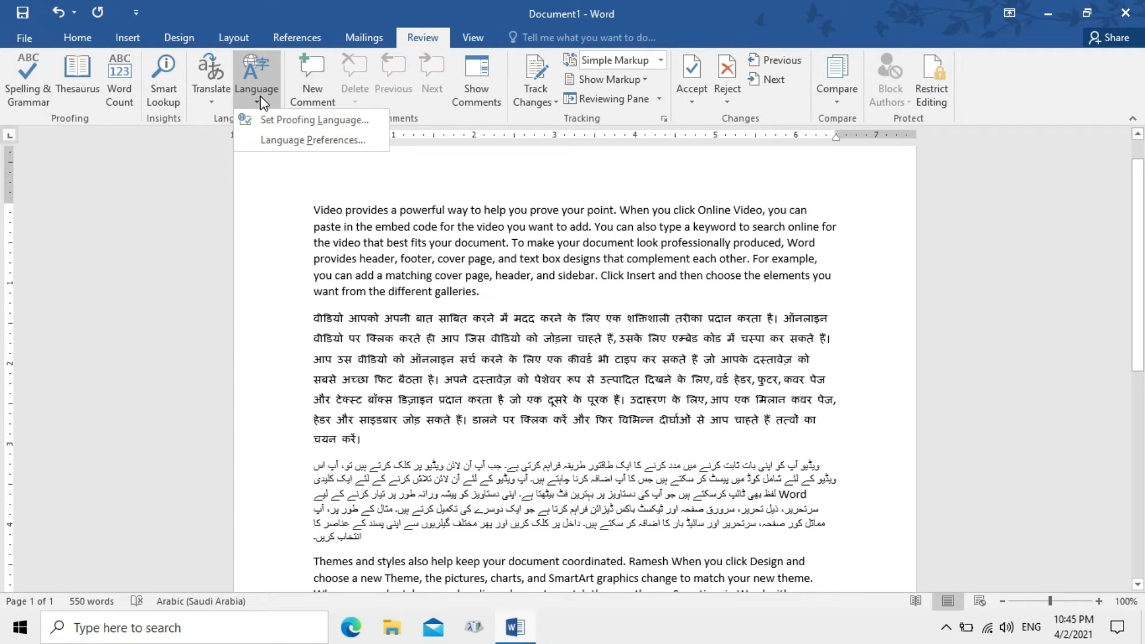
click(293, 121)
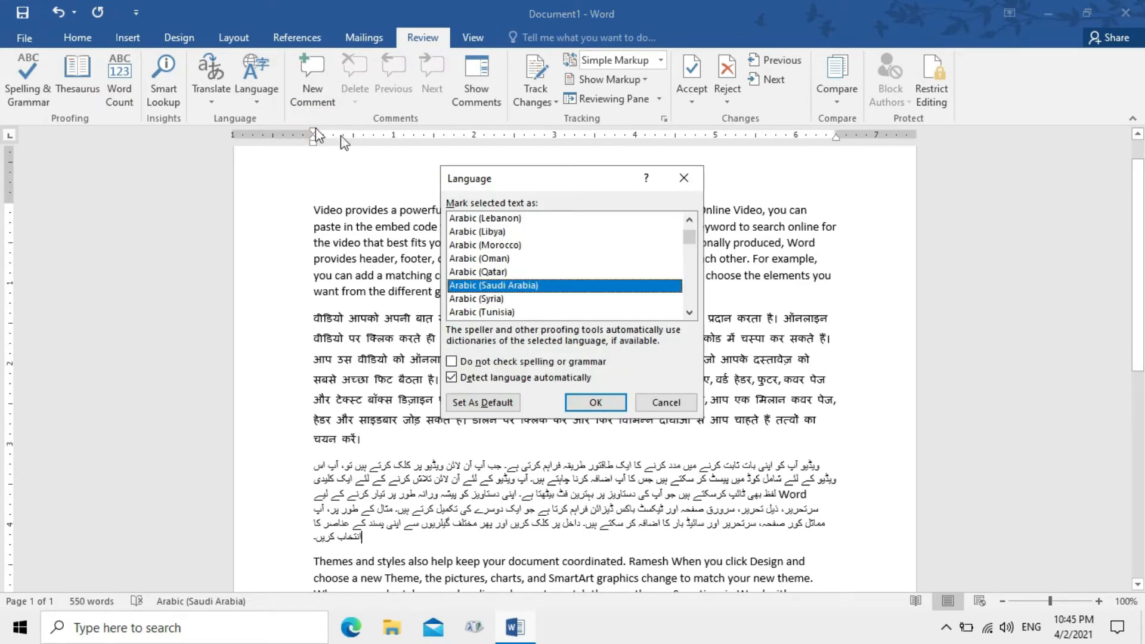
drag(694, 245, 691, 276)
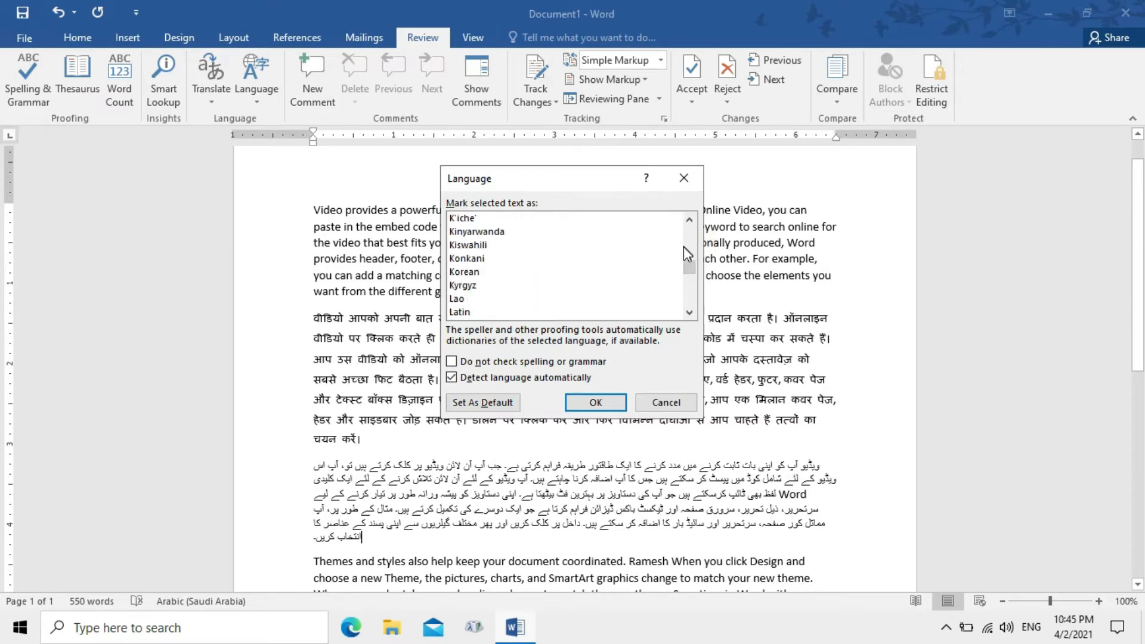
drag(686, 270, 685, 179)
drag(688, 268, 688, 196)
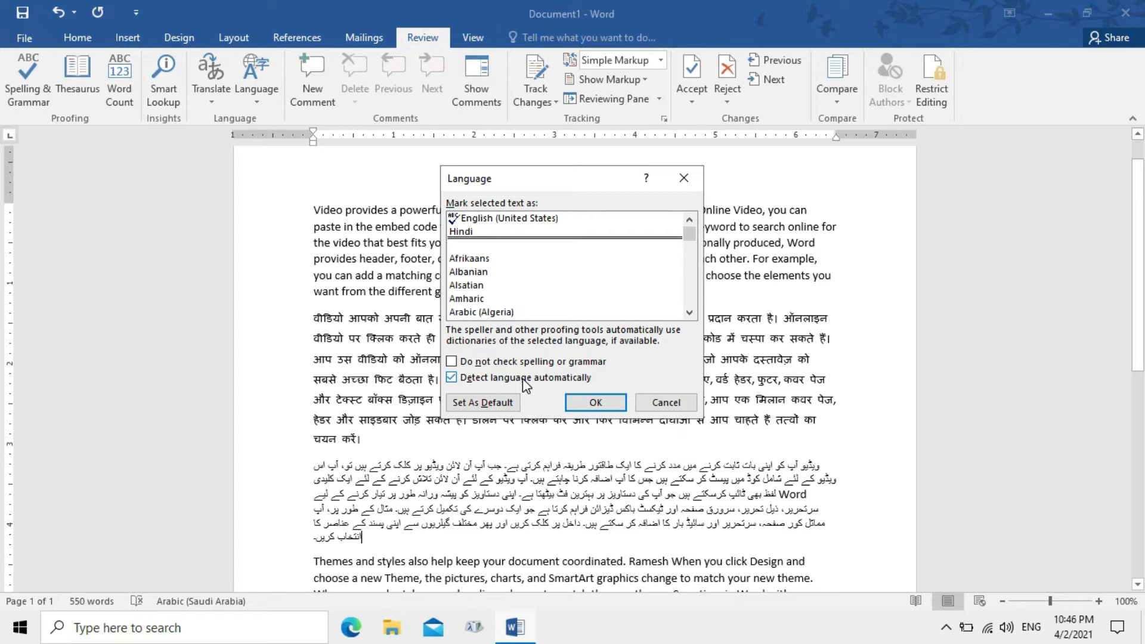
click(692, 401)
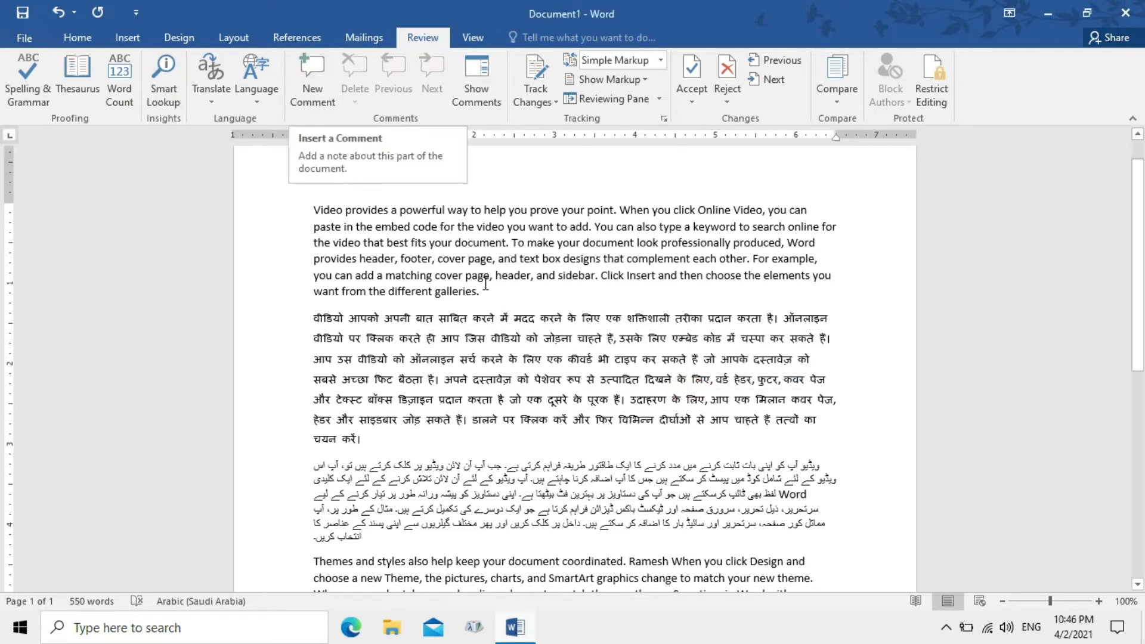
Add comments reading 'English', 'Hindi' and 'Urdu' at the end of the respective paragraphs
click(506, 304)
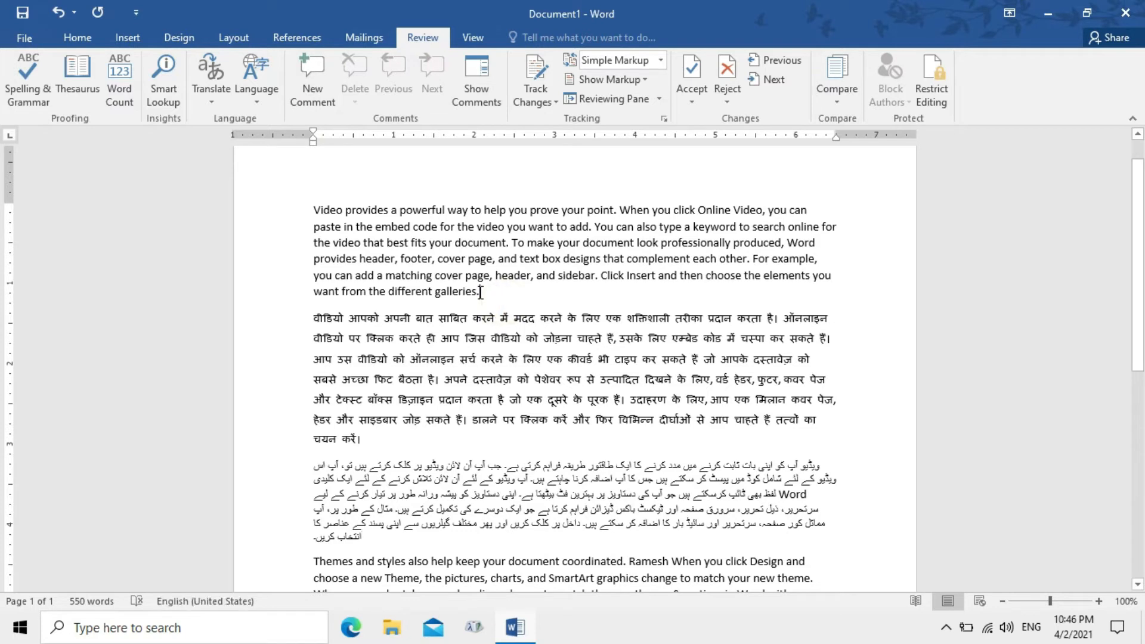
click(316, 91)
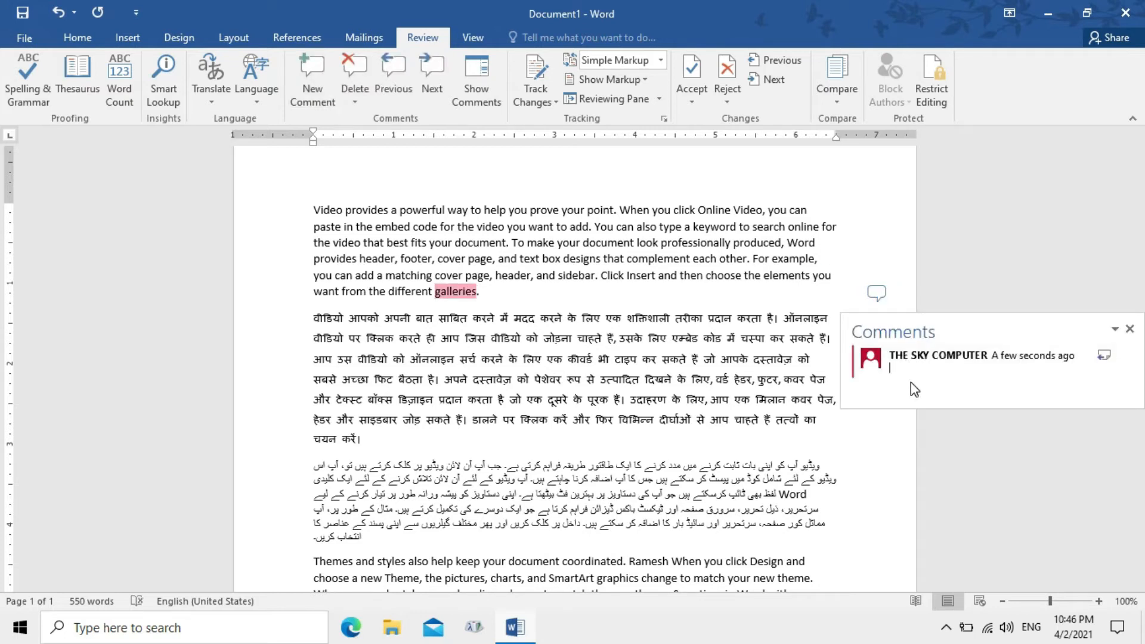
text(English)
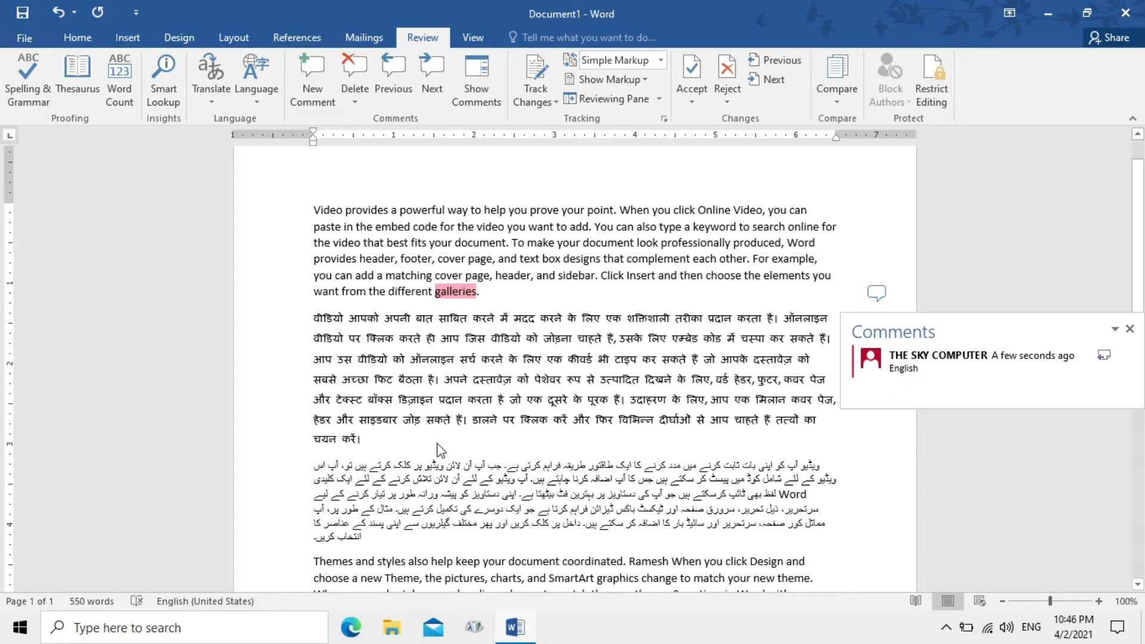
click(375, 441)
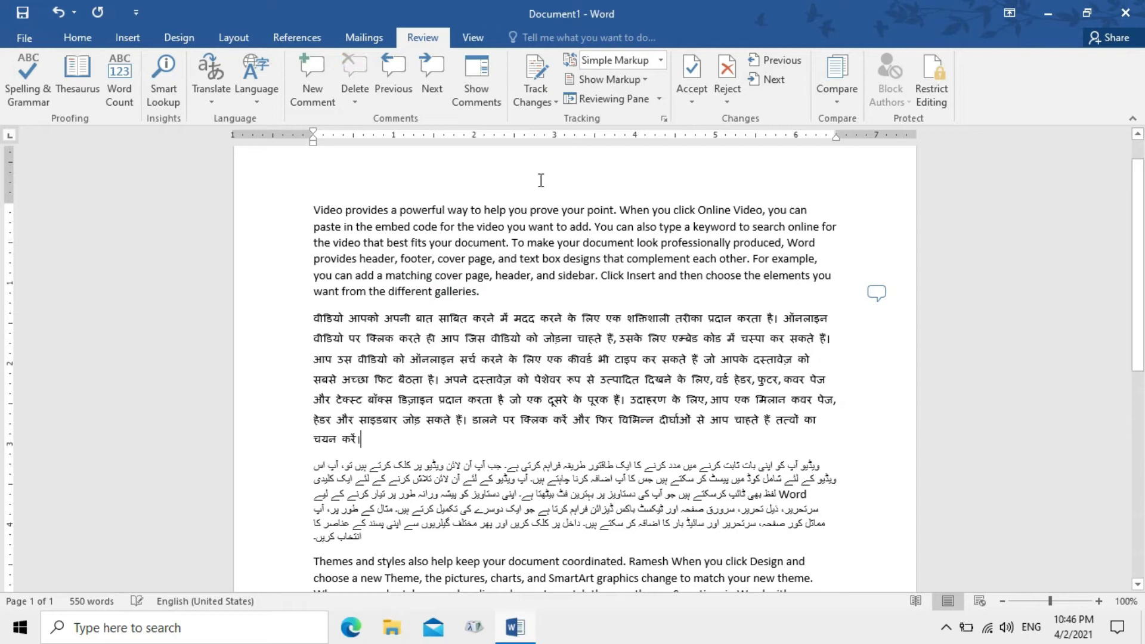
click(318, 88)
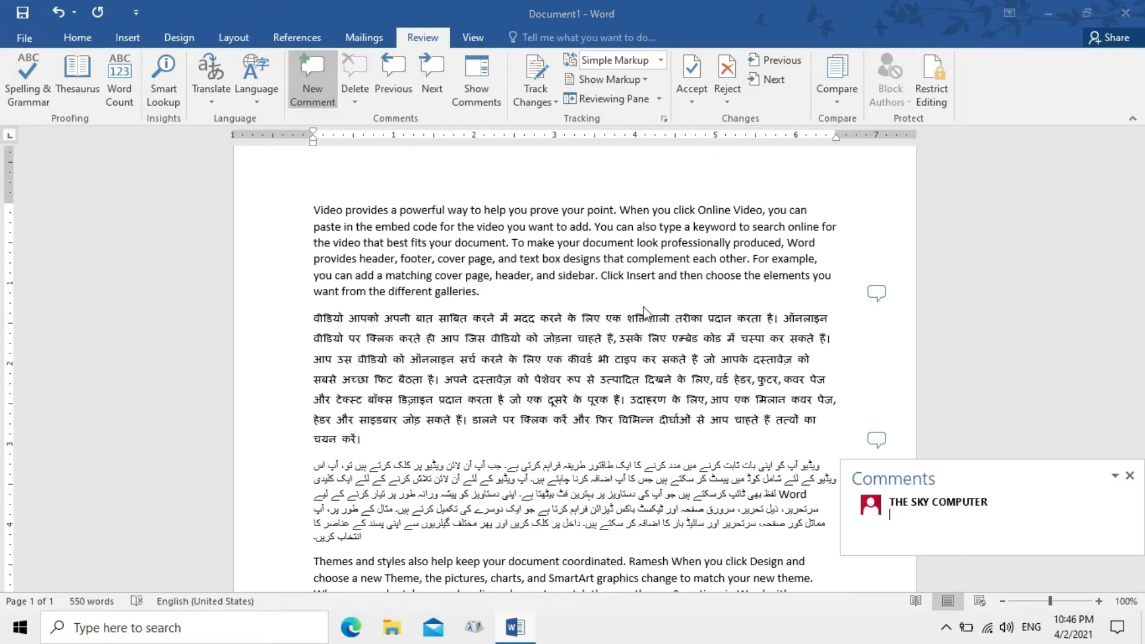
text(e)
key(BackSpace)
text(Hindi)
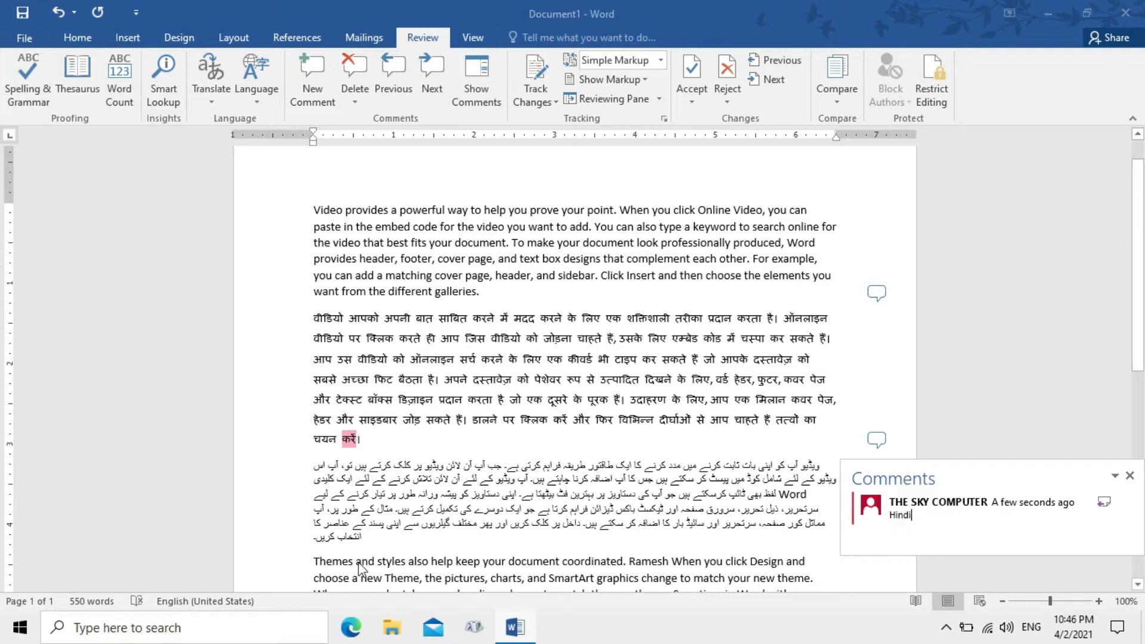
click(370, 542)
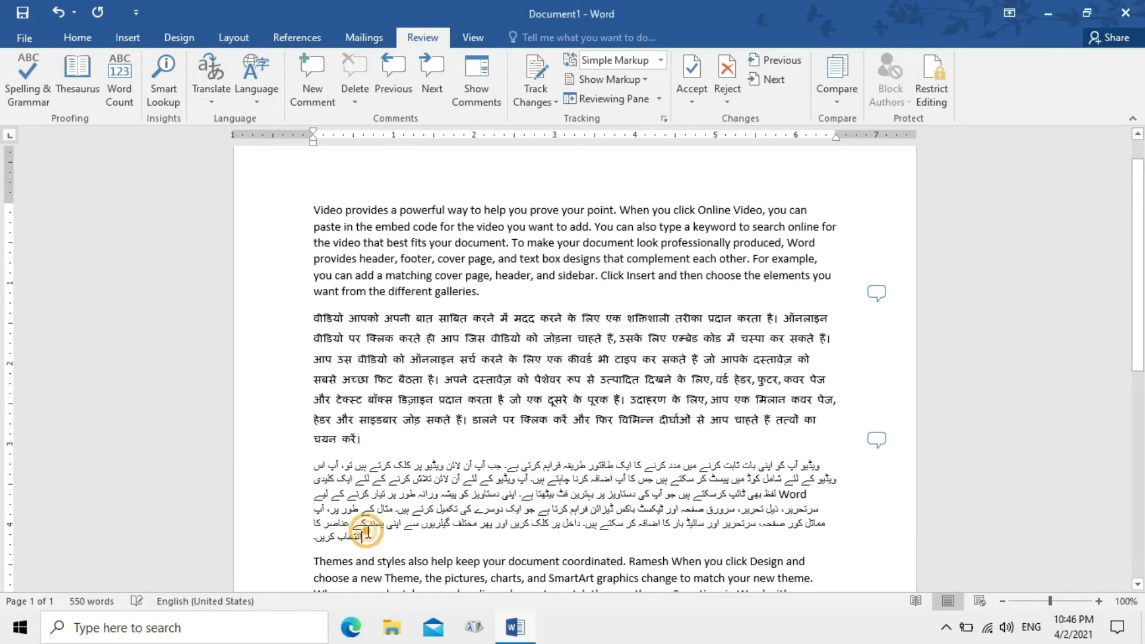
click(315, 87)
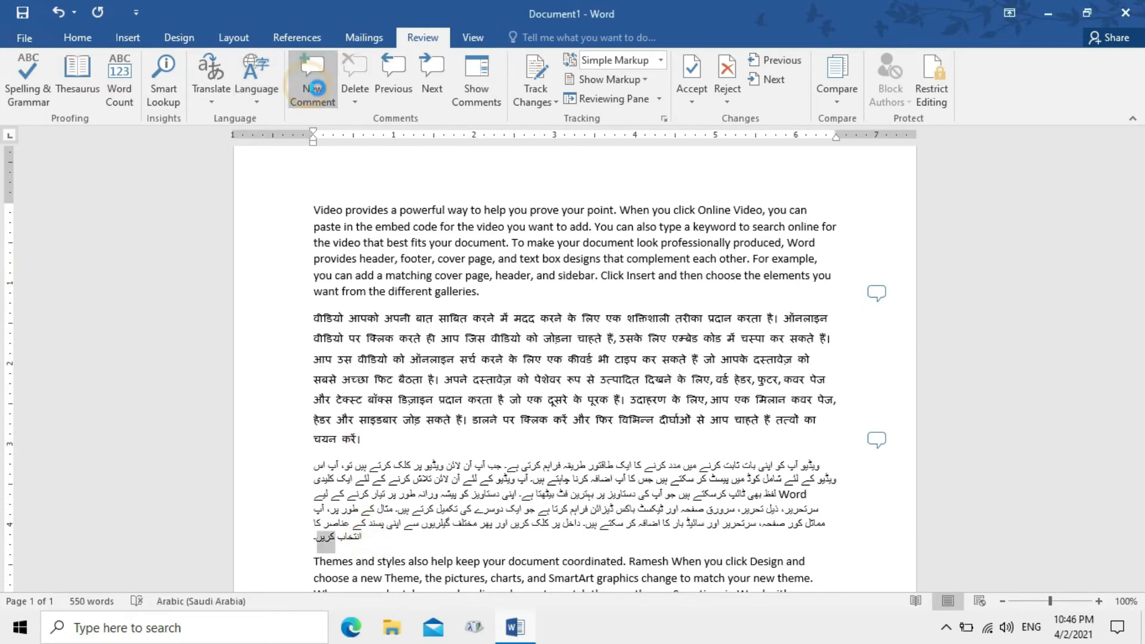
text(Urdu)
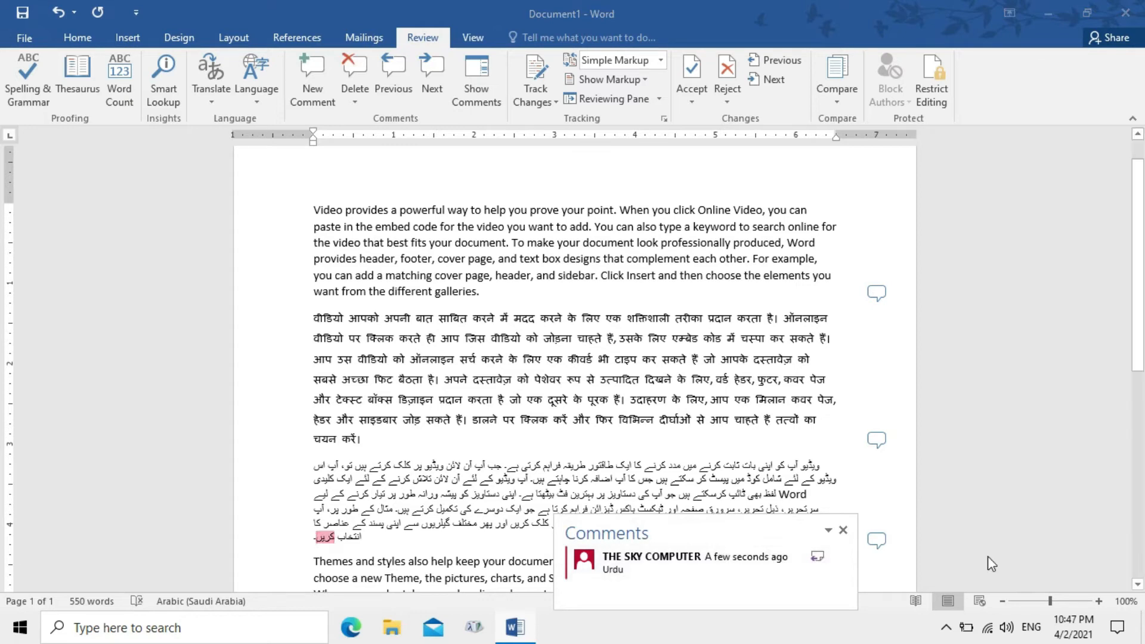
click(907, 545)
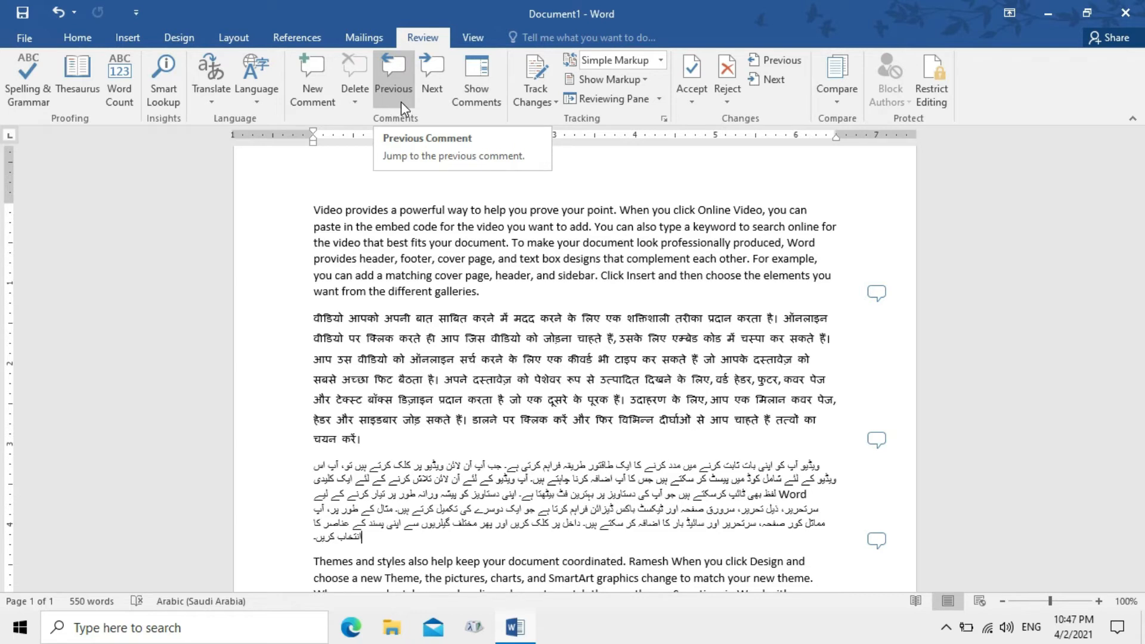
click(421, 83)
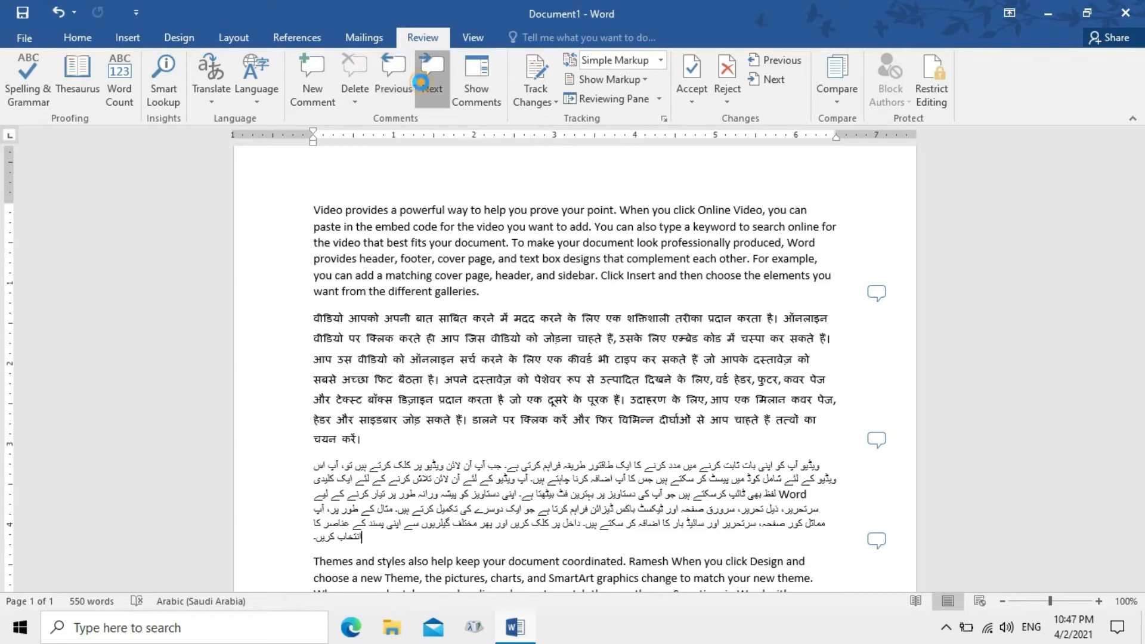
click(405, 82)
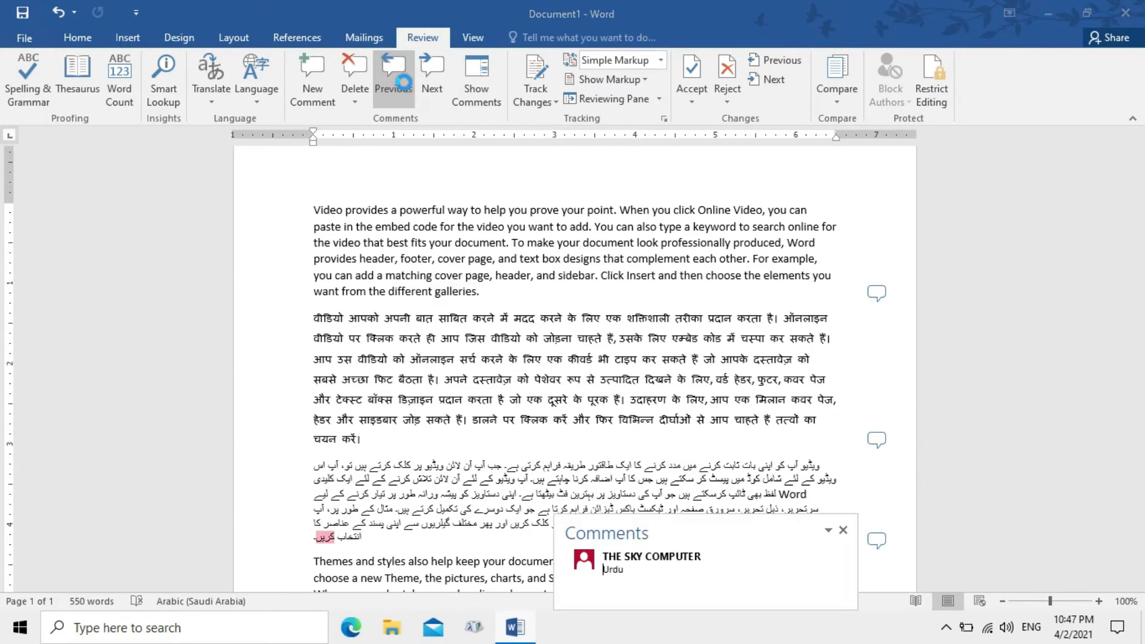
click(404, 83)
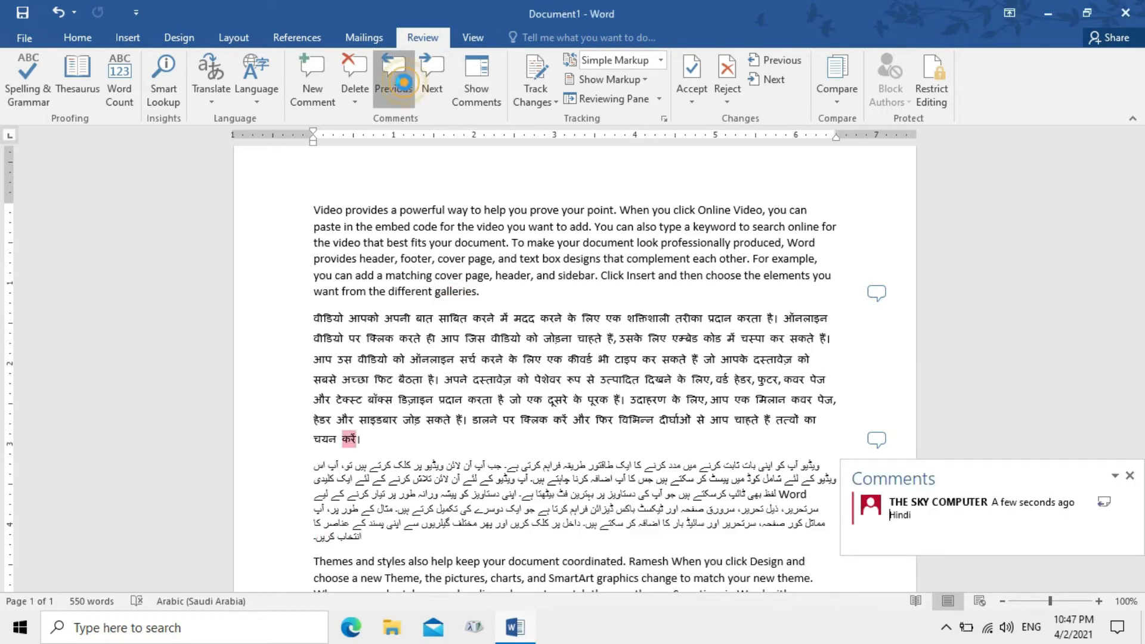
click(404, 82)
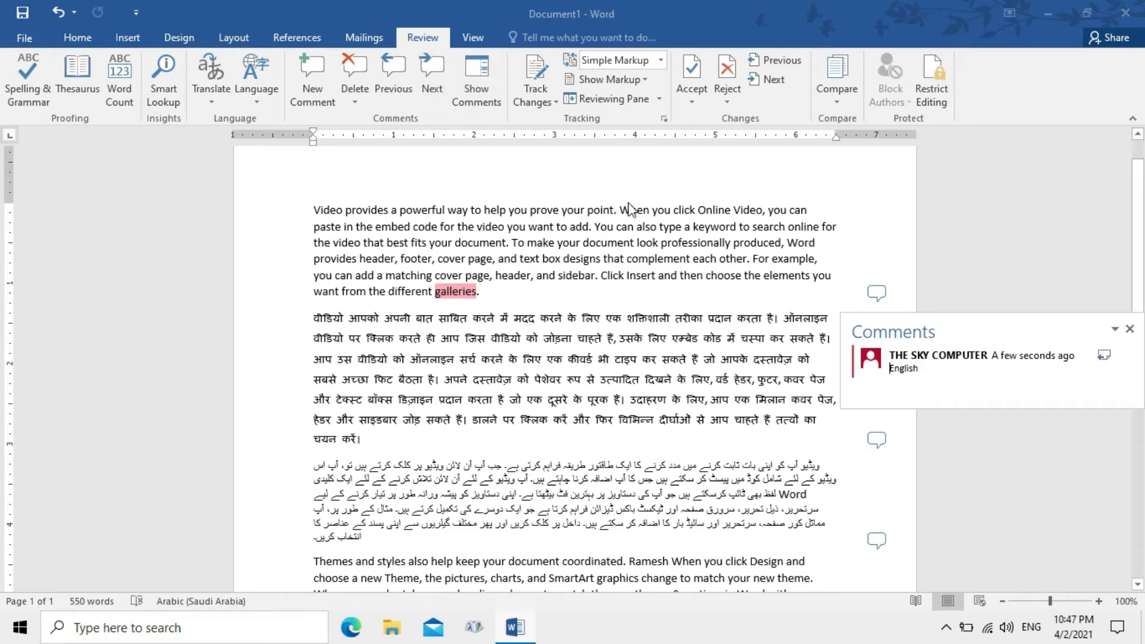
click(717, 162)
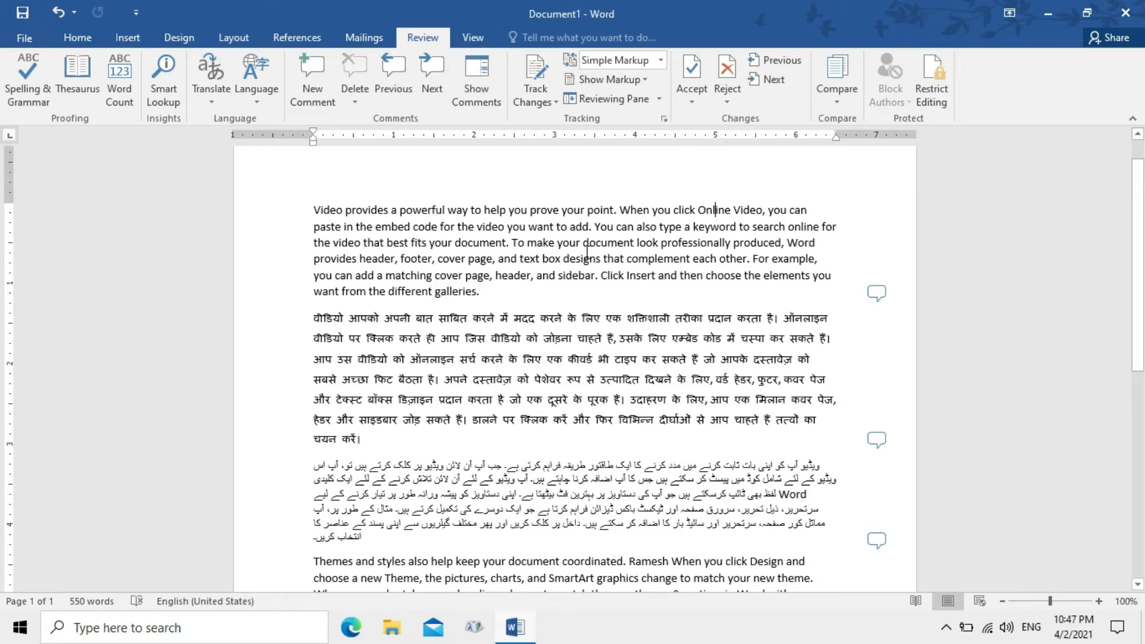
Show all comments in the margin and scroll to view the English, Hindi and Urdu labels
click(470, 88)
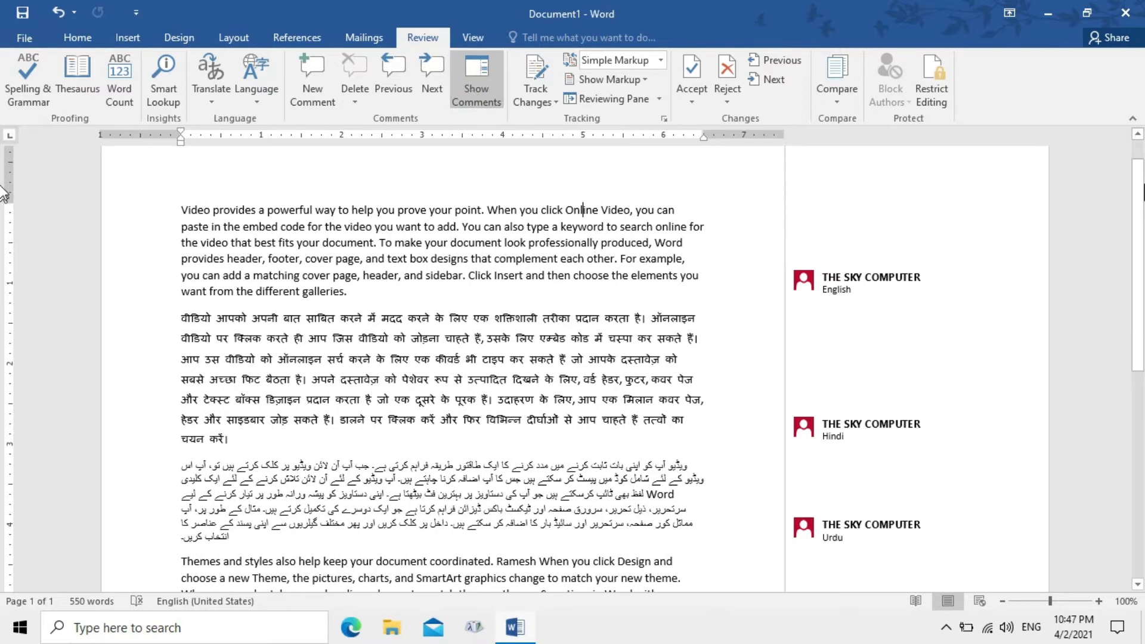
scroll(3, 179, down, 2)
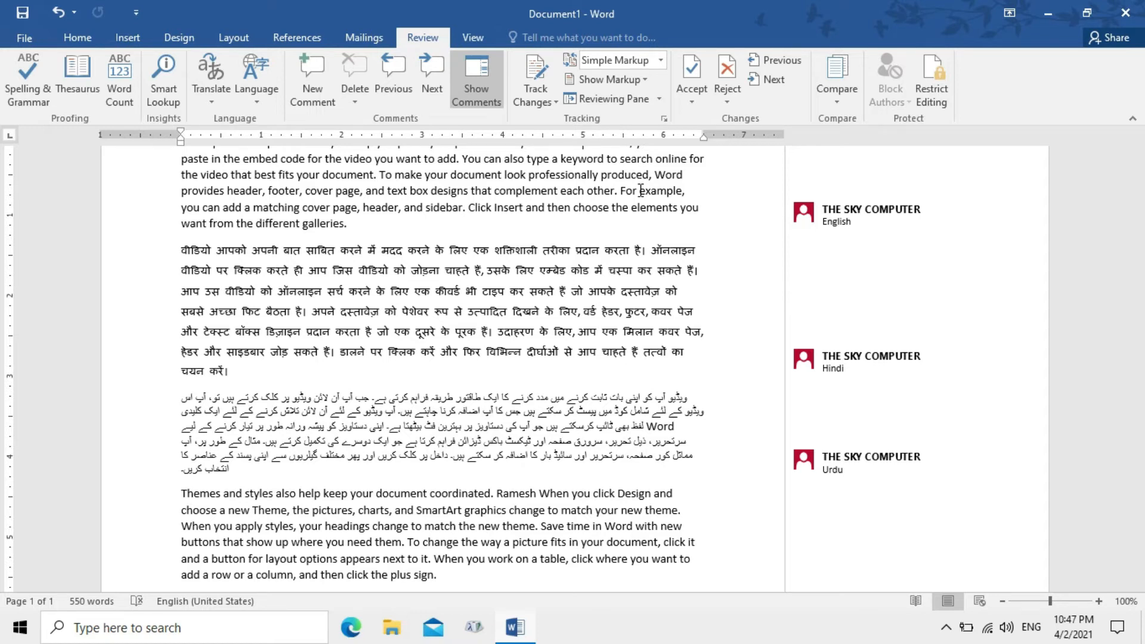
drag(1139, 337, 1140, 269)
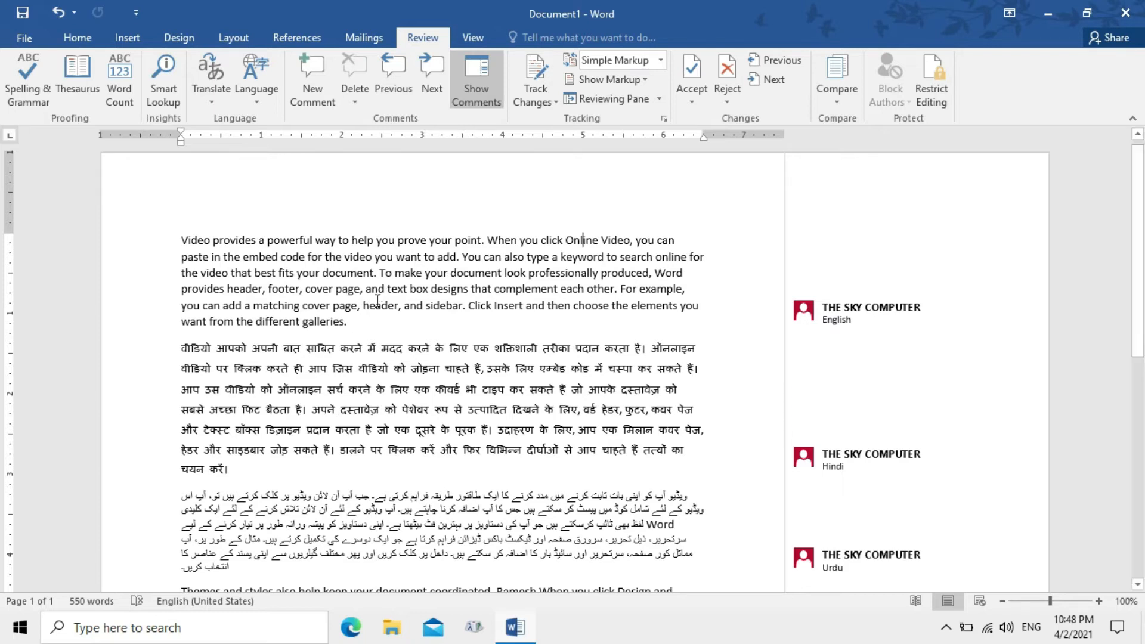
Turn on Track Changes and delete the word 'different' from the English paragraph
click(544, 100)
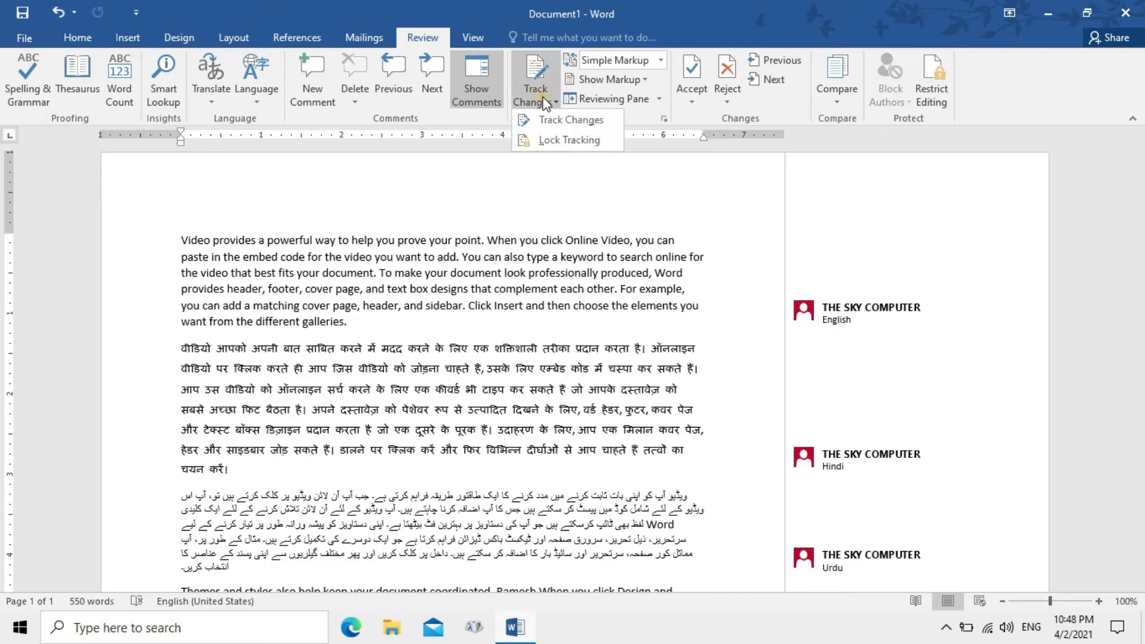
click(567, 119)
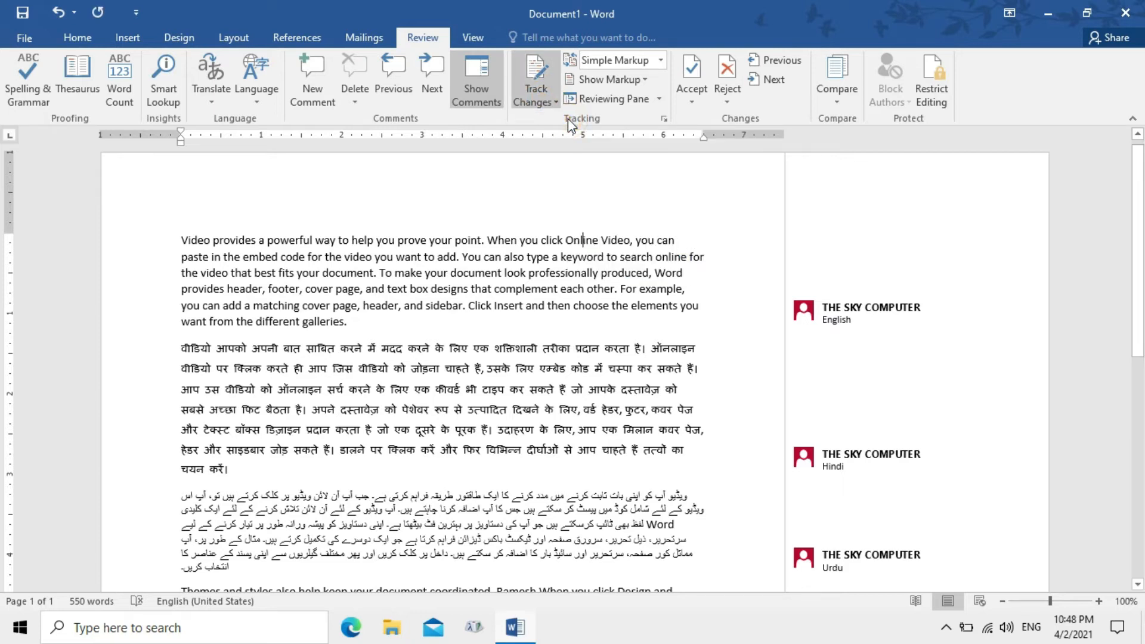
click(352, 324)
click(305, 322)
click(293, 322)
drag(304, 322, 255, 321)
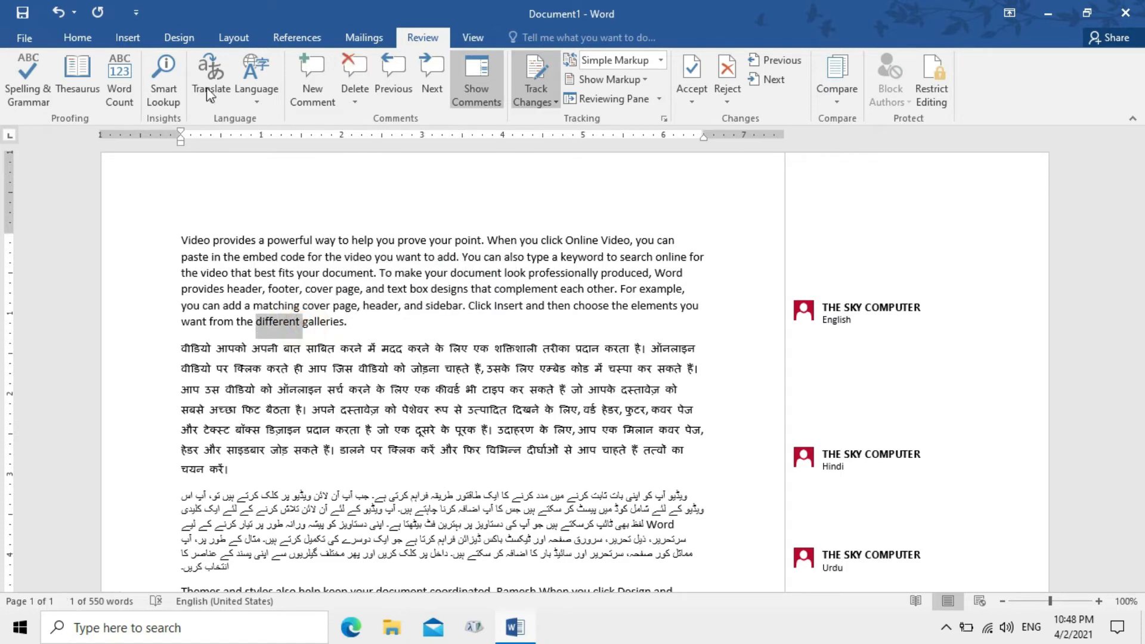
key(Delete)
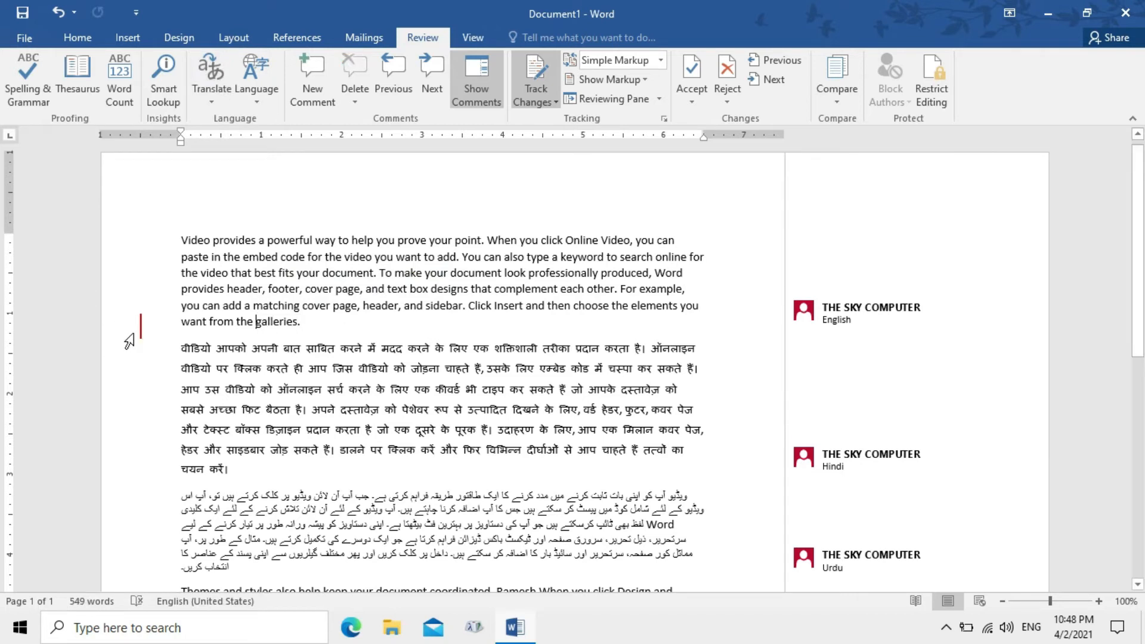
Delete the Hindi words 'डालने पर' from the Hindi paragraph
click(344, 450)
drag(357, 453, 390, 453)
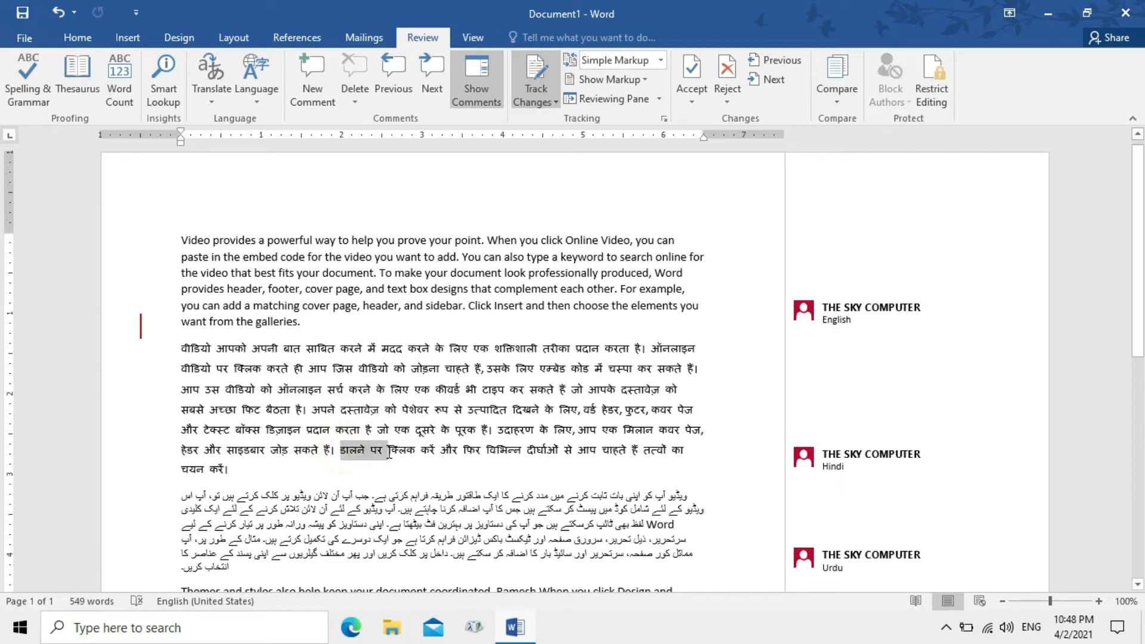
key(Delete)
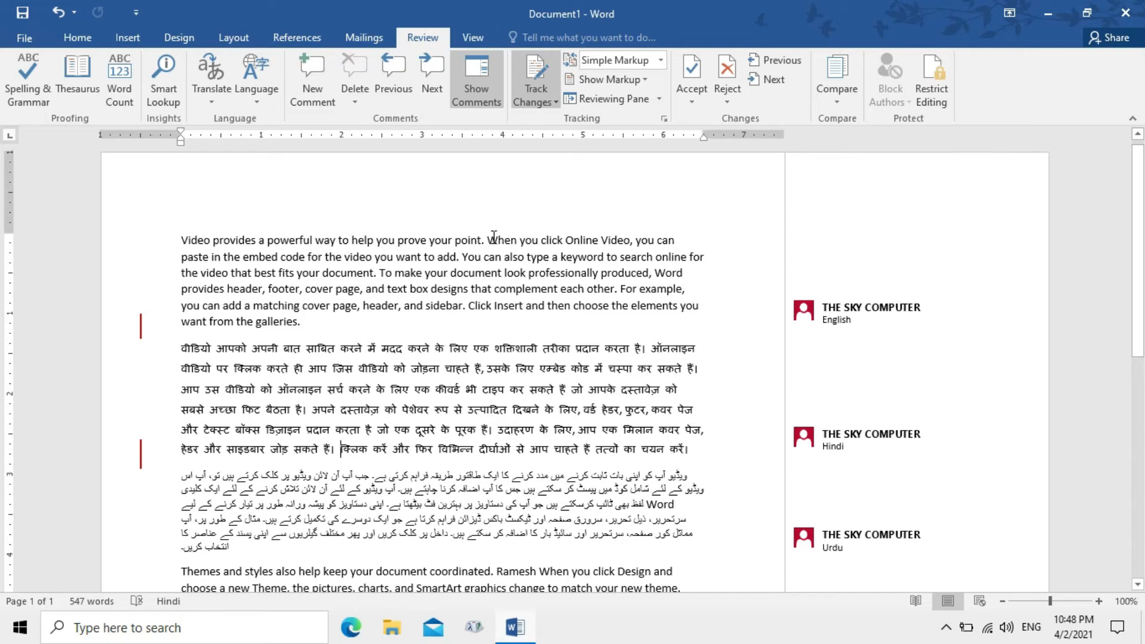
Add a new first line reading 'Computer' above the English paragraph
click(180, 233)
click(188, 228)
key(Return)
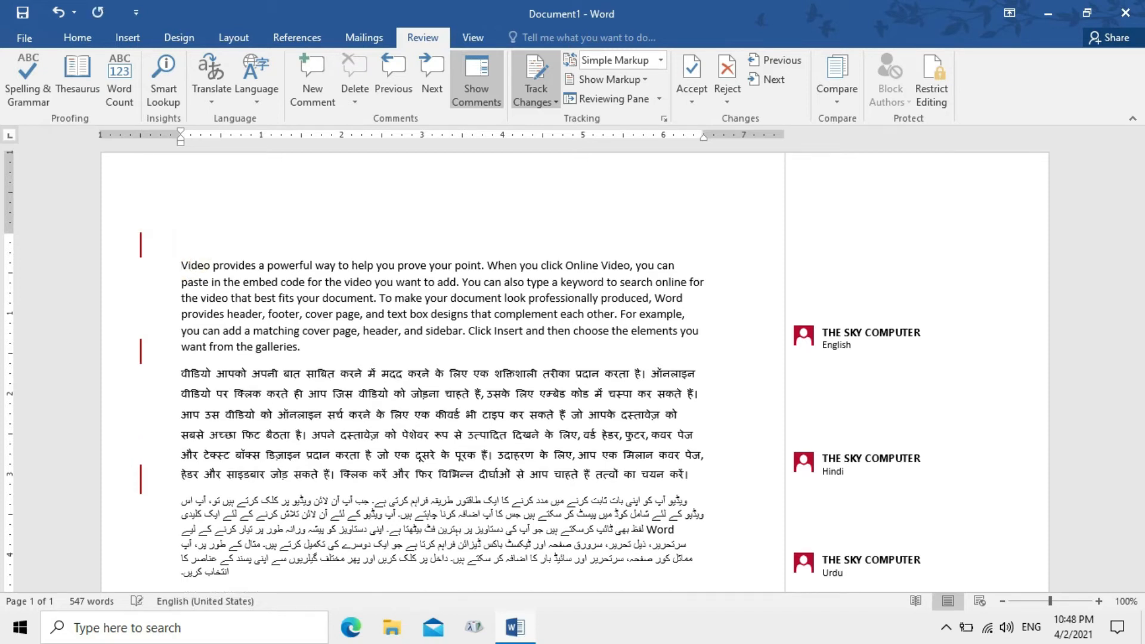
text(Computer)
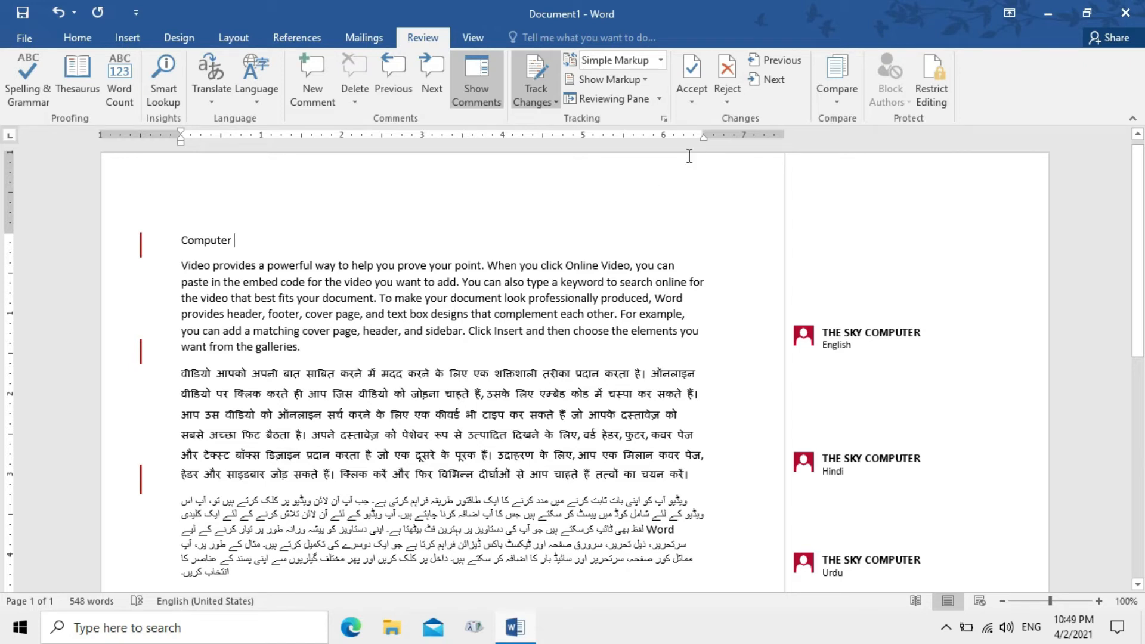
Inspect the tracked edits in All Markup, then switch the review display to No Markup
click(661, 59)
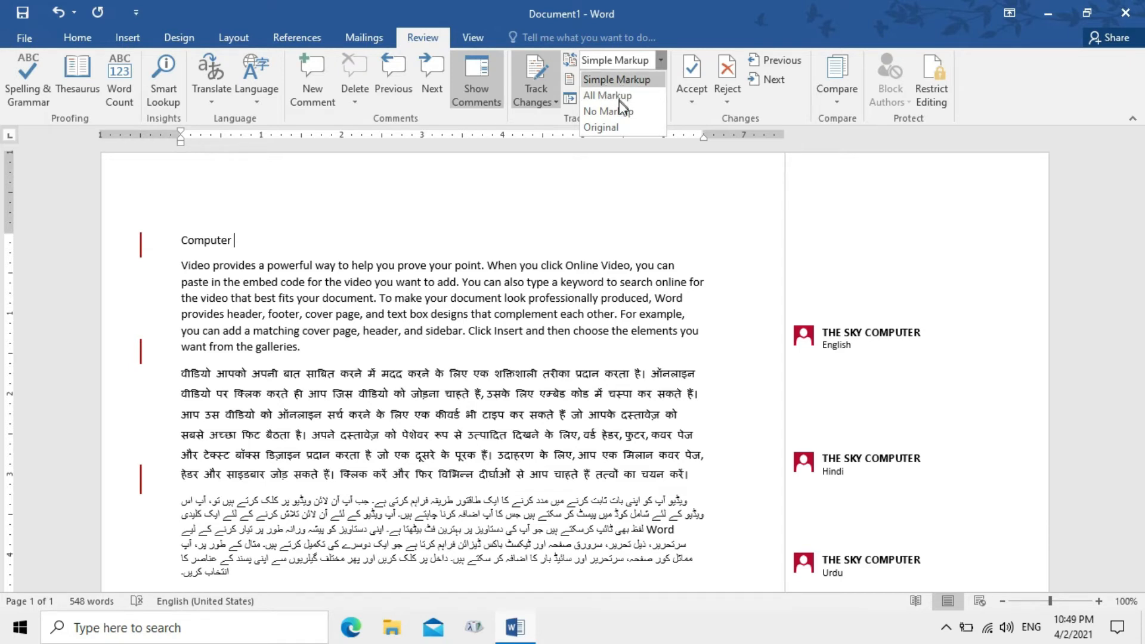
click(617, 80)
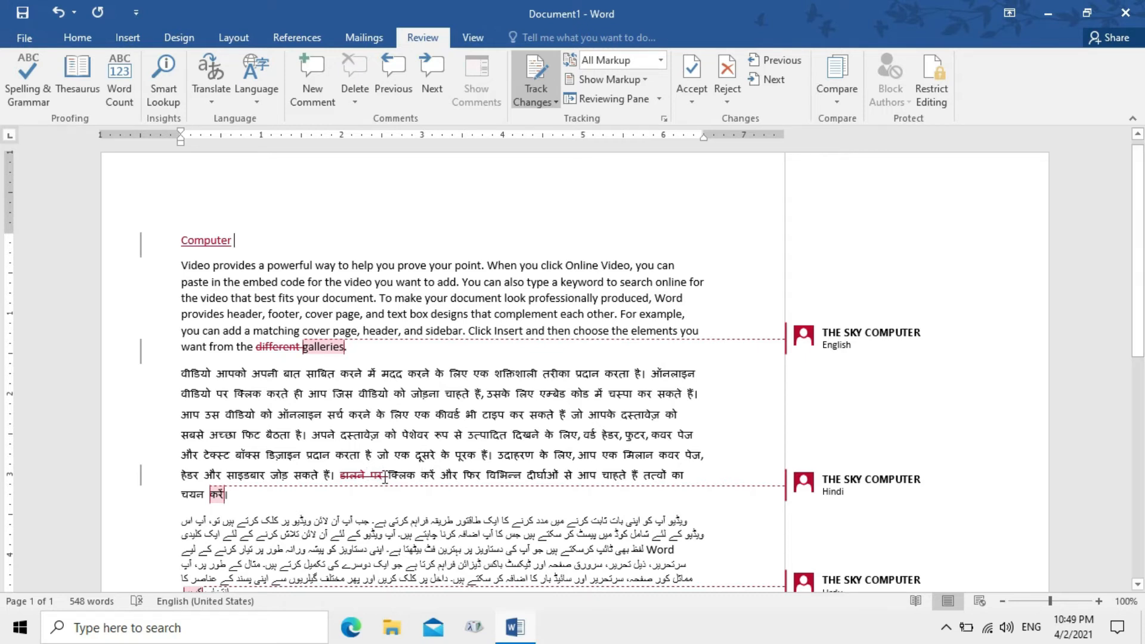
mouse_move(385, 477)
mouse_move(336, 353)
click(661, 60)
click(634, 112)
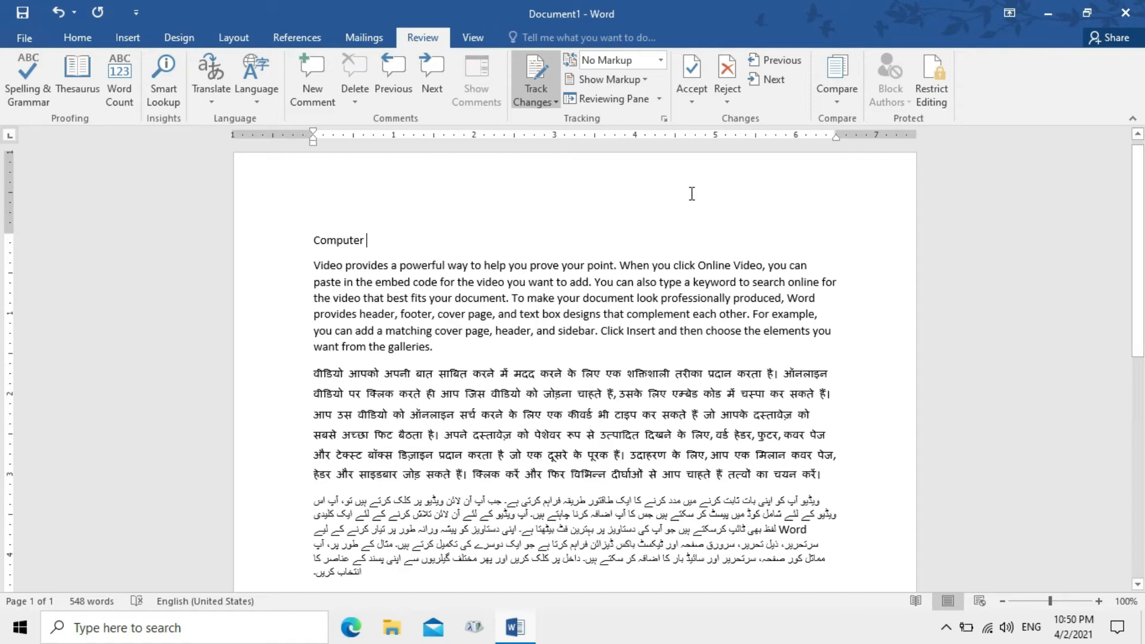
Switch Display for Review to Original, then No Markup, then back to Simple Markup
click(664, 66)
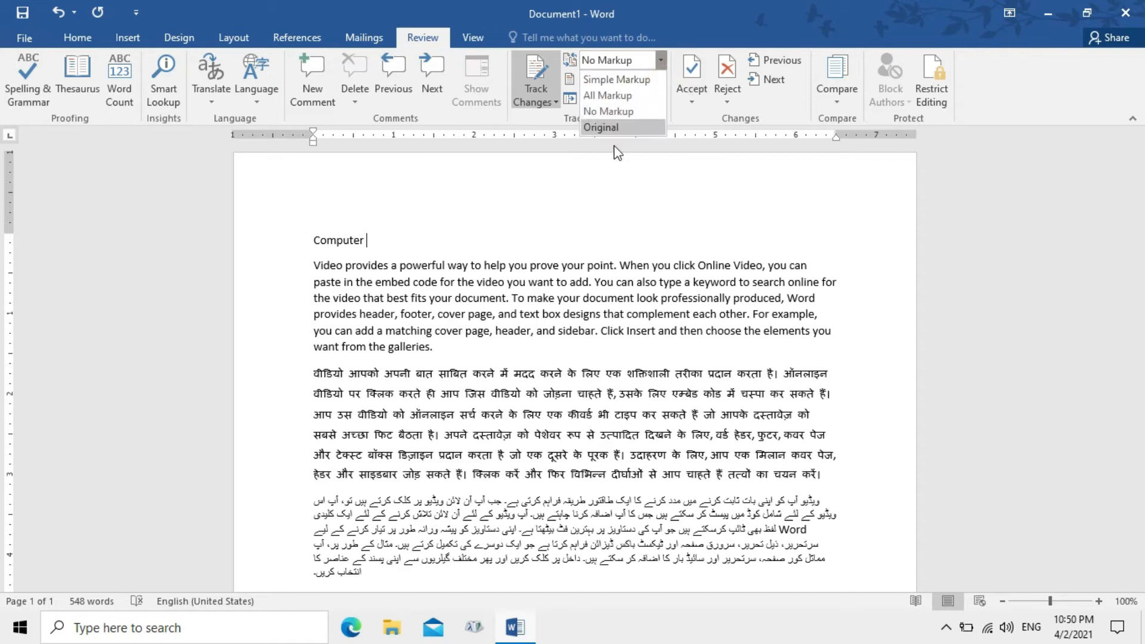
click(616, 128)
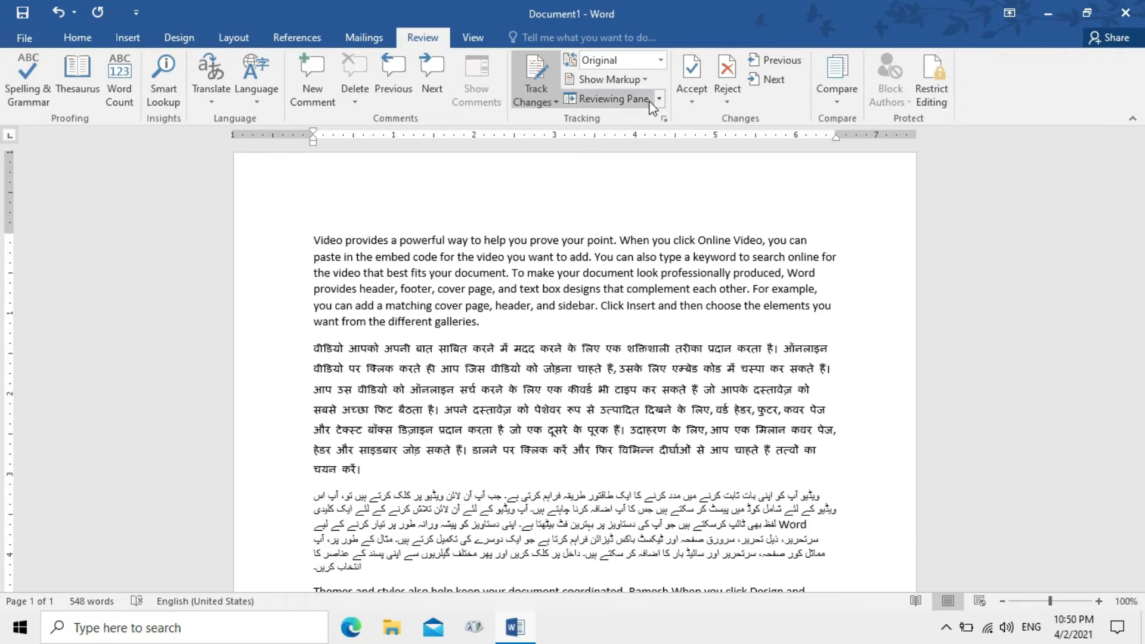
click(645, 83)
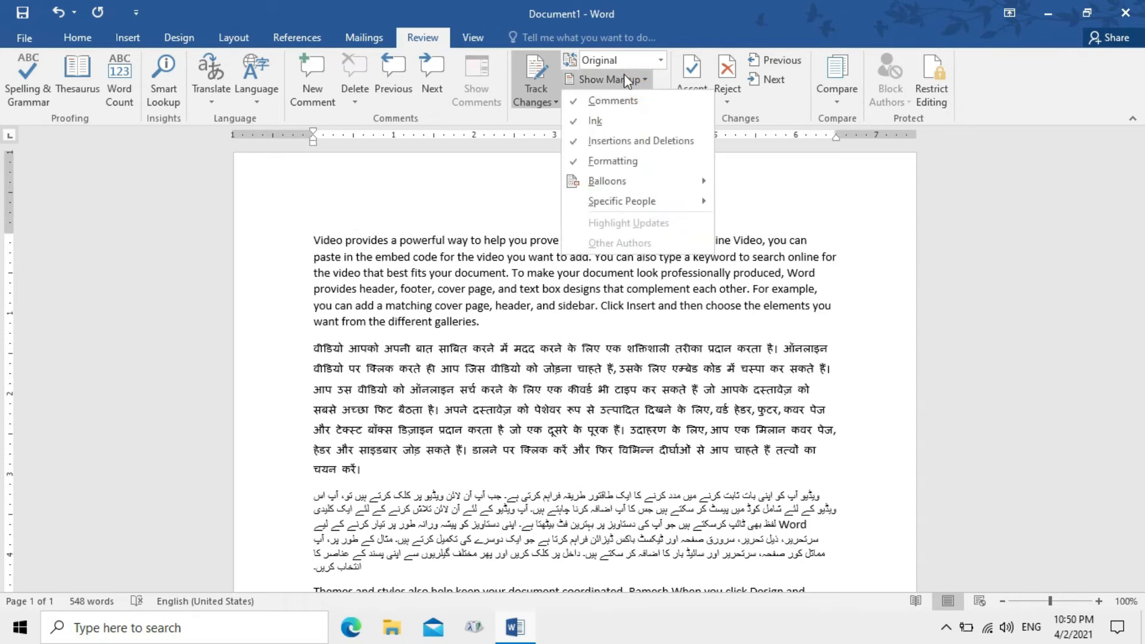
click(631, 61)
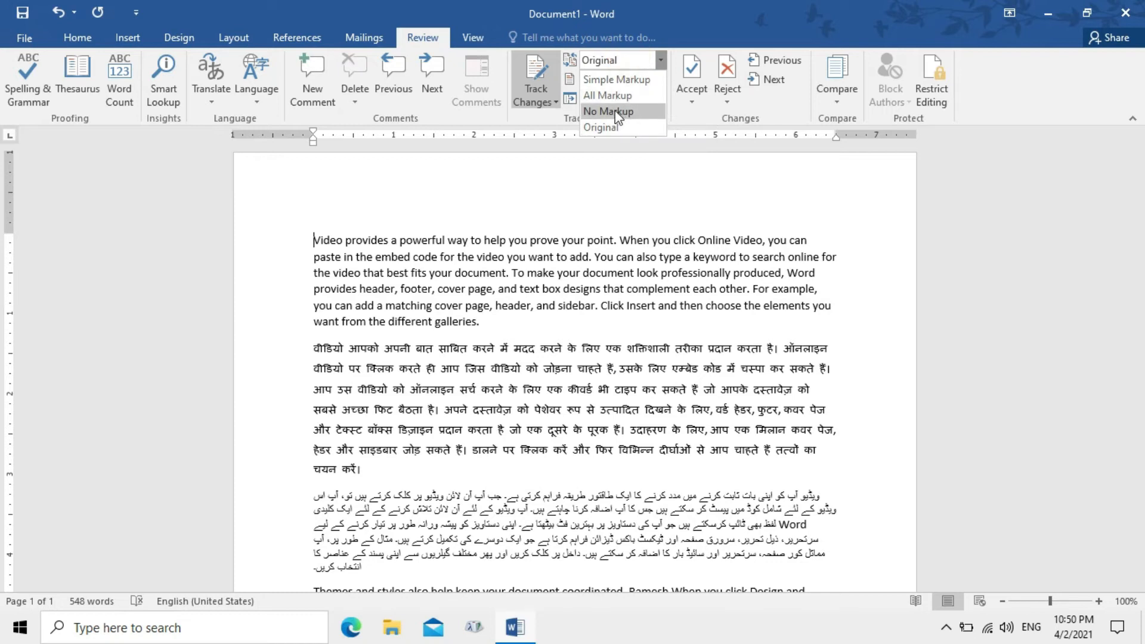
click(618, 113)
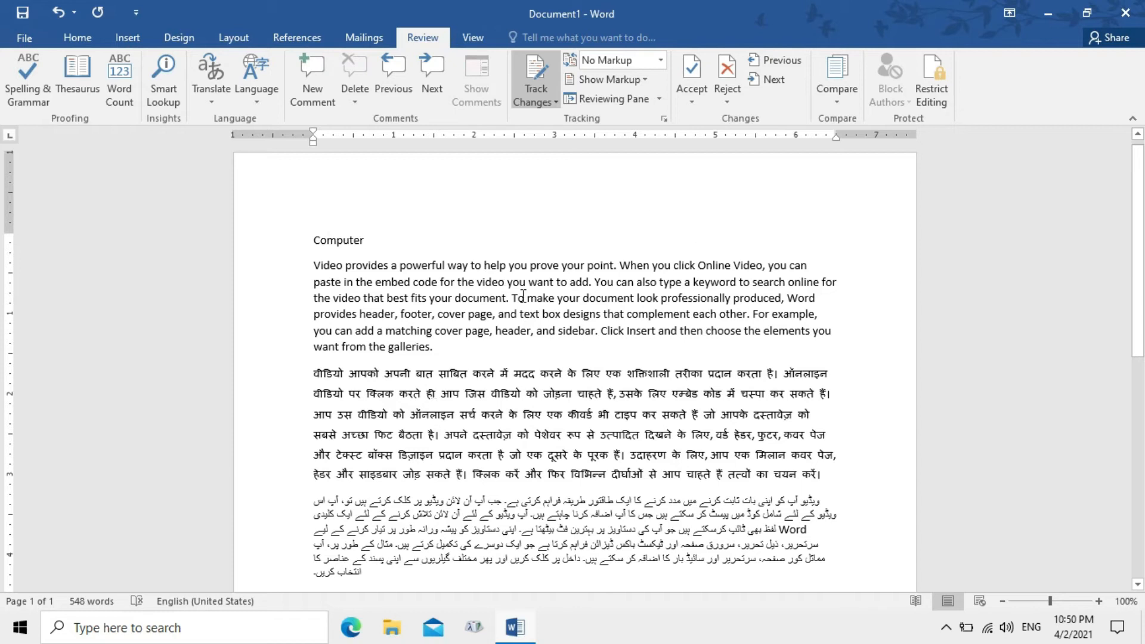
click(661, 60)
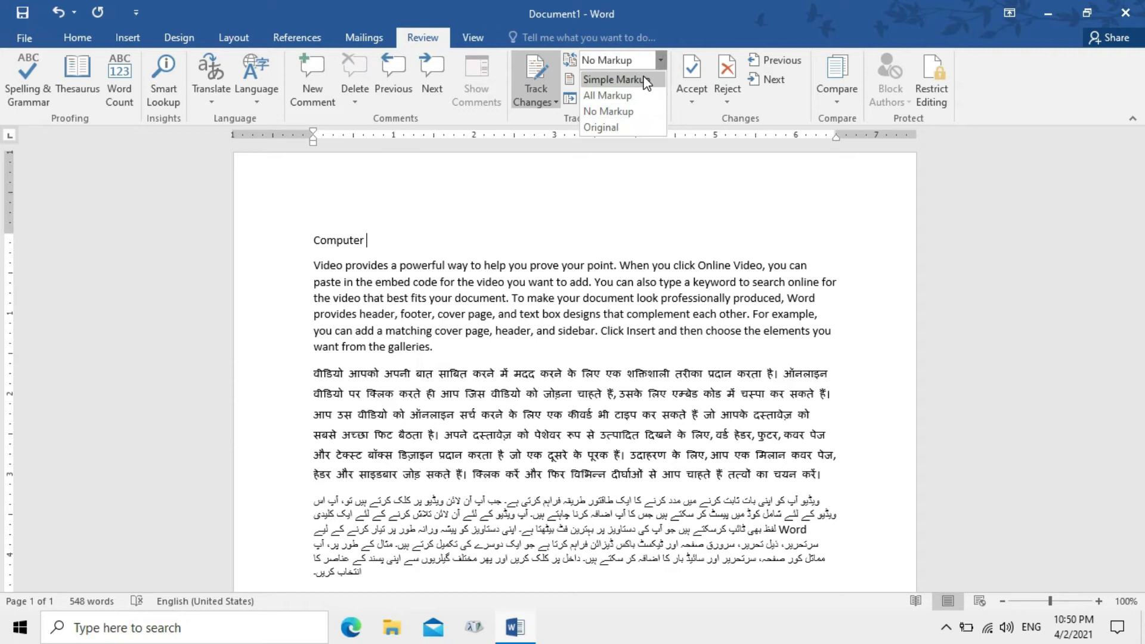
click(646, 80)
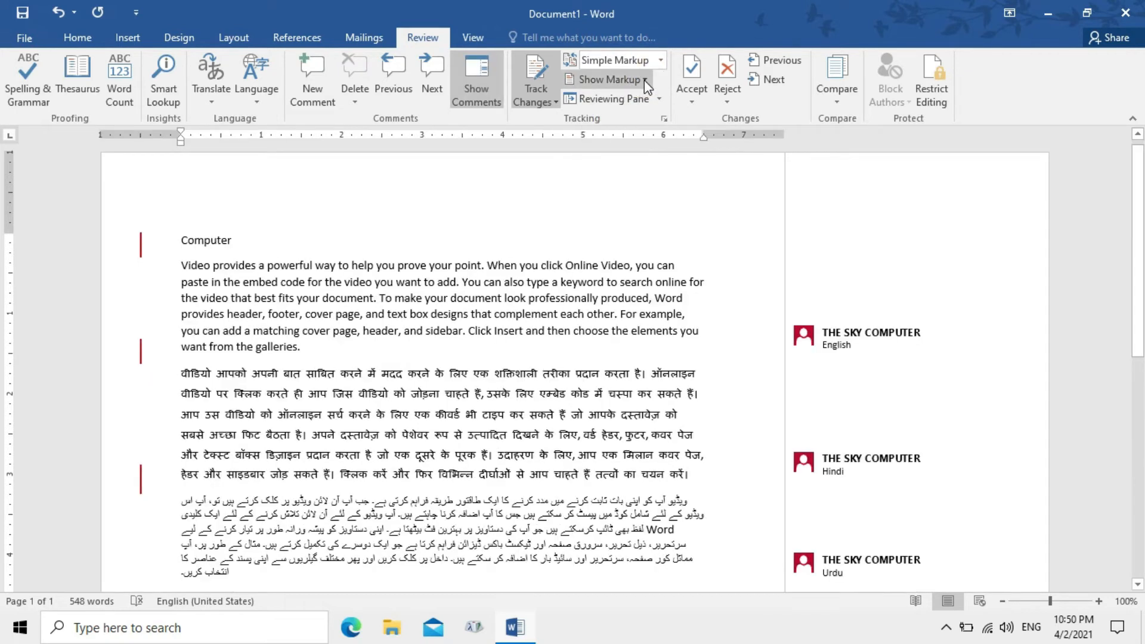
click(644, 80)
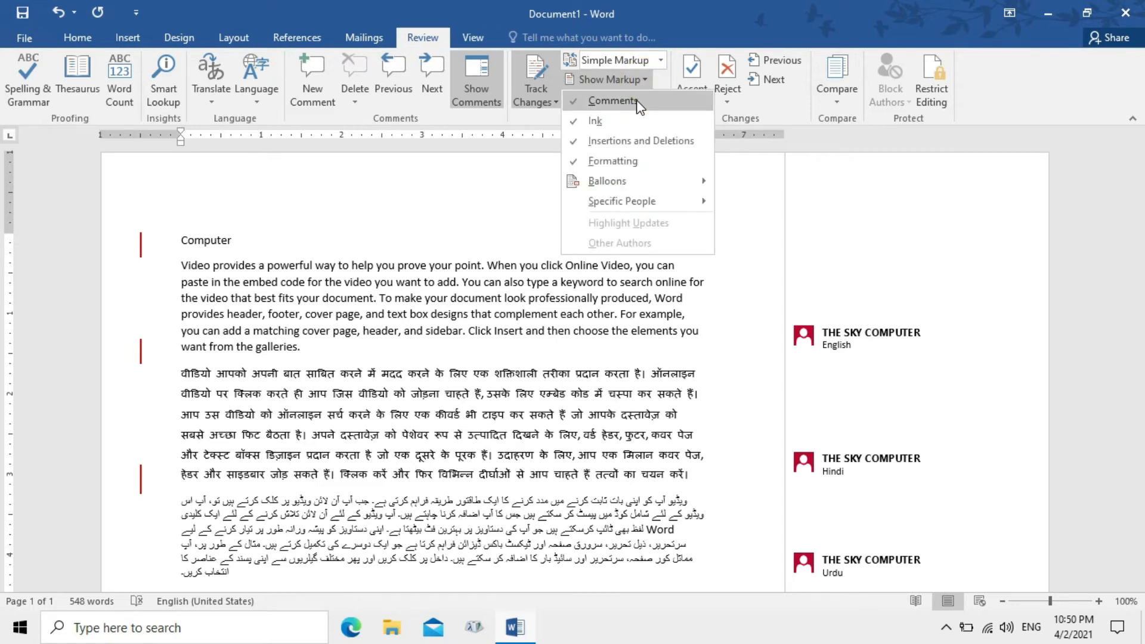
click(636, 99)
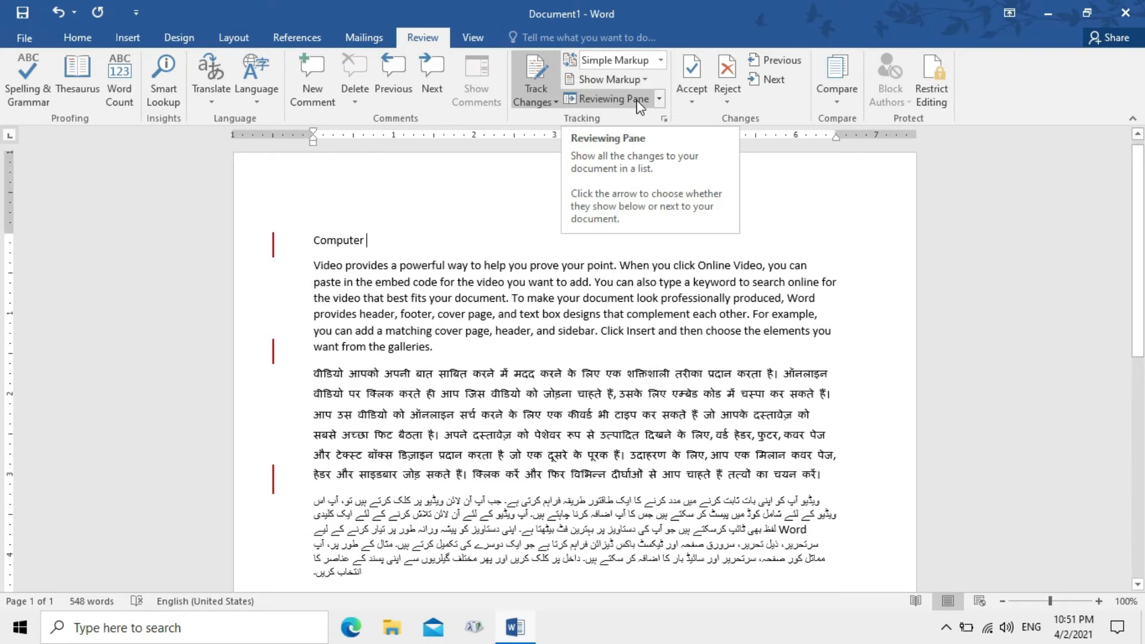
click(640, 81)
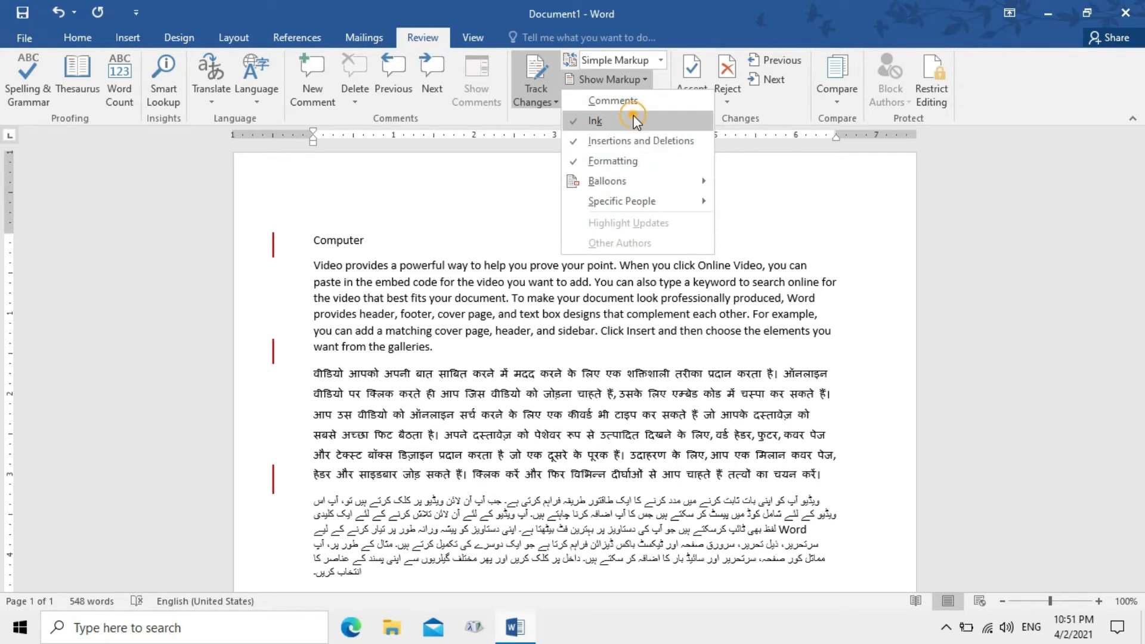
click(634, 115)
click(645, 81)
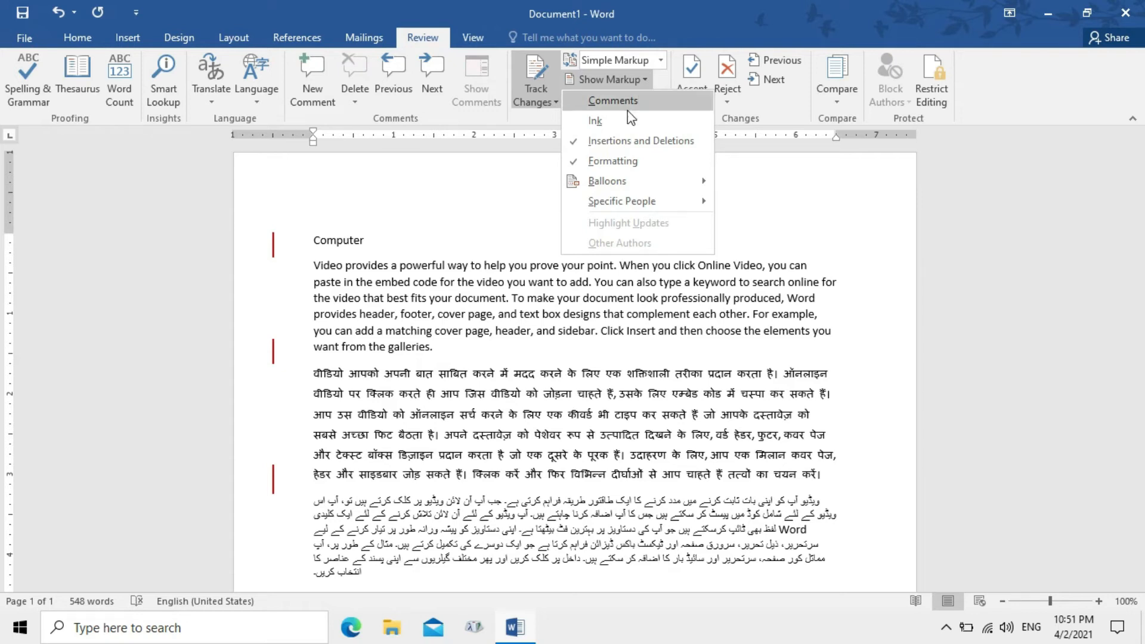
click(631, 147)
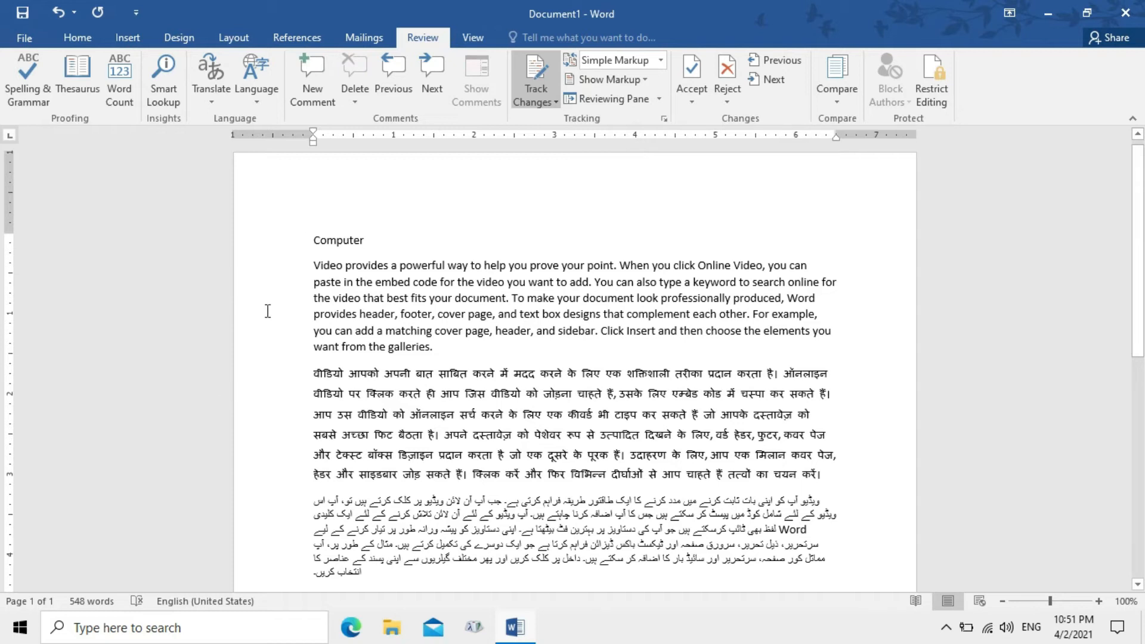
click(644, 77)
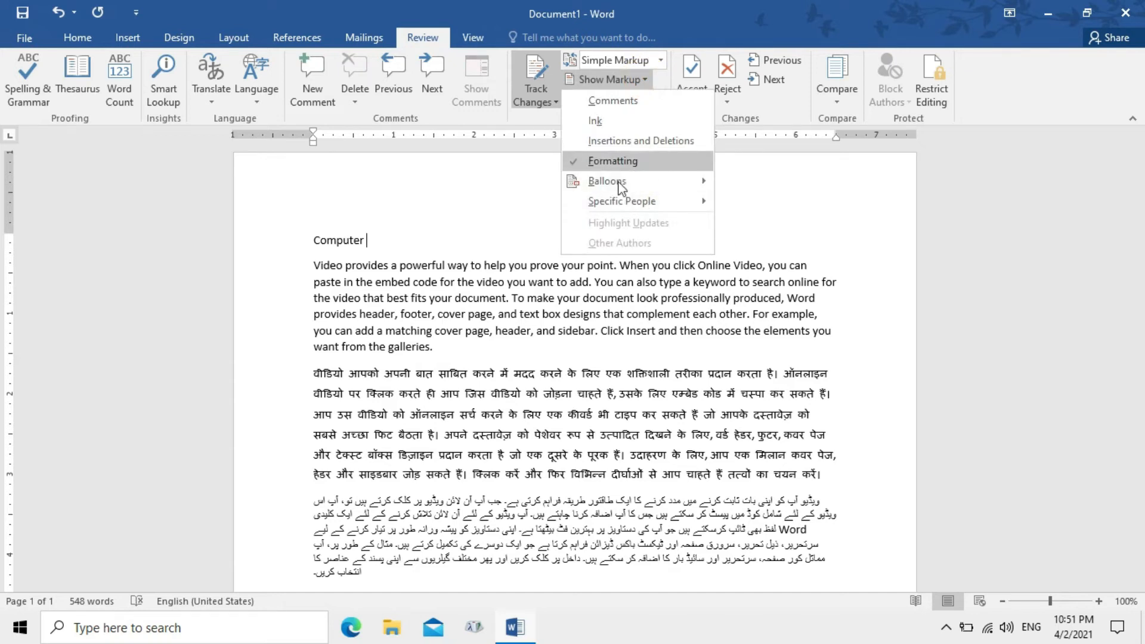
click(625, 101)
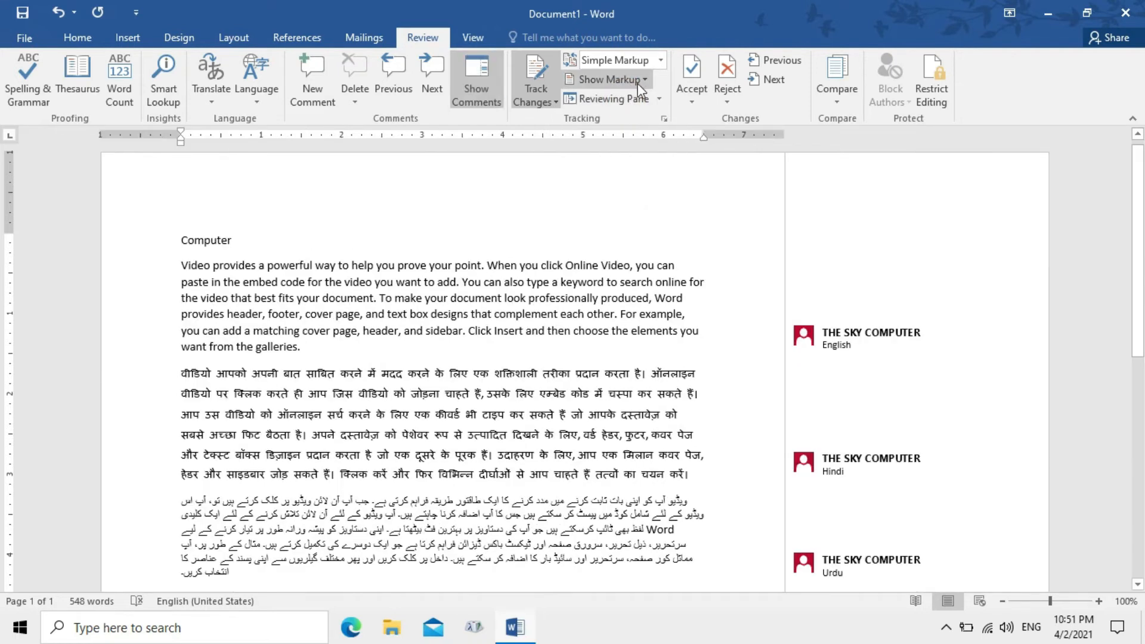
click(608, 80)
click(640, 141)
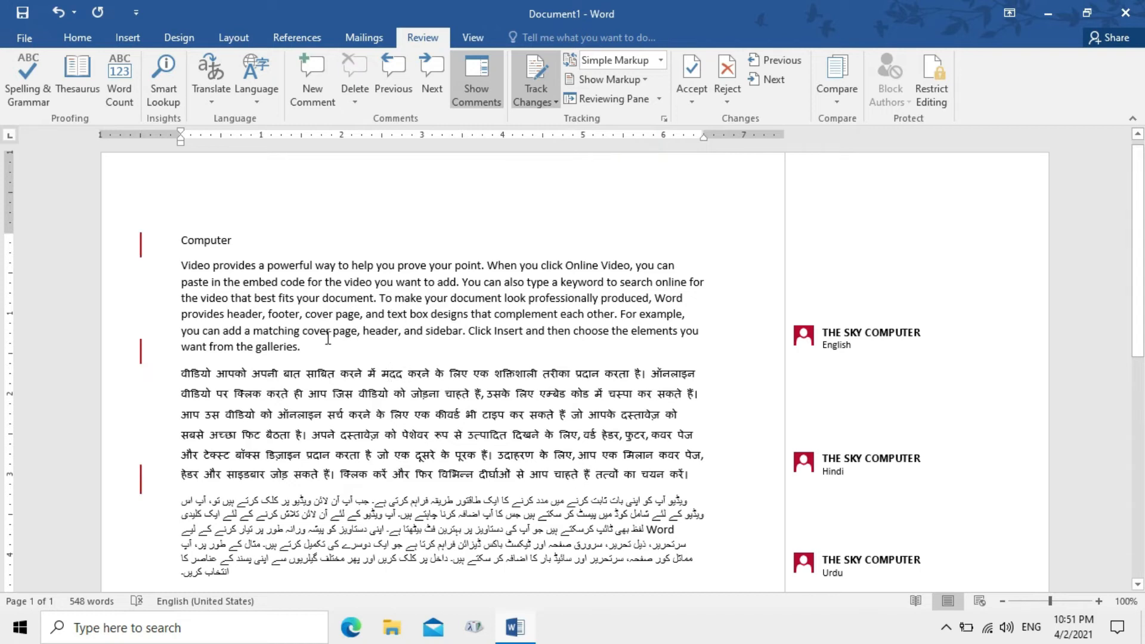
Format the words 'Video provides' as bold with red font color
drag(182, 262, 258, 265)
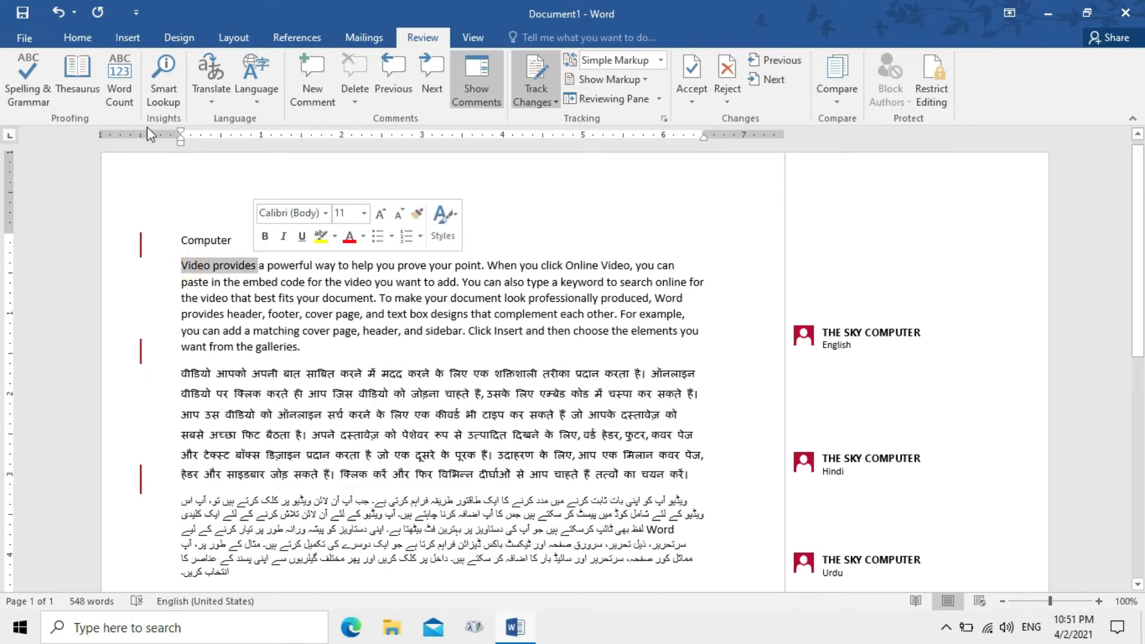
click(78, 40)
click(326, 93)
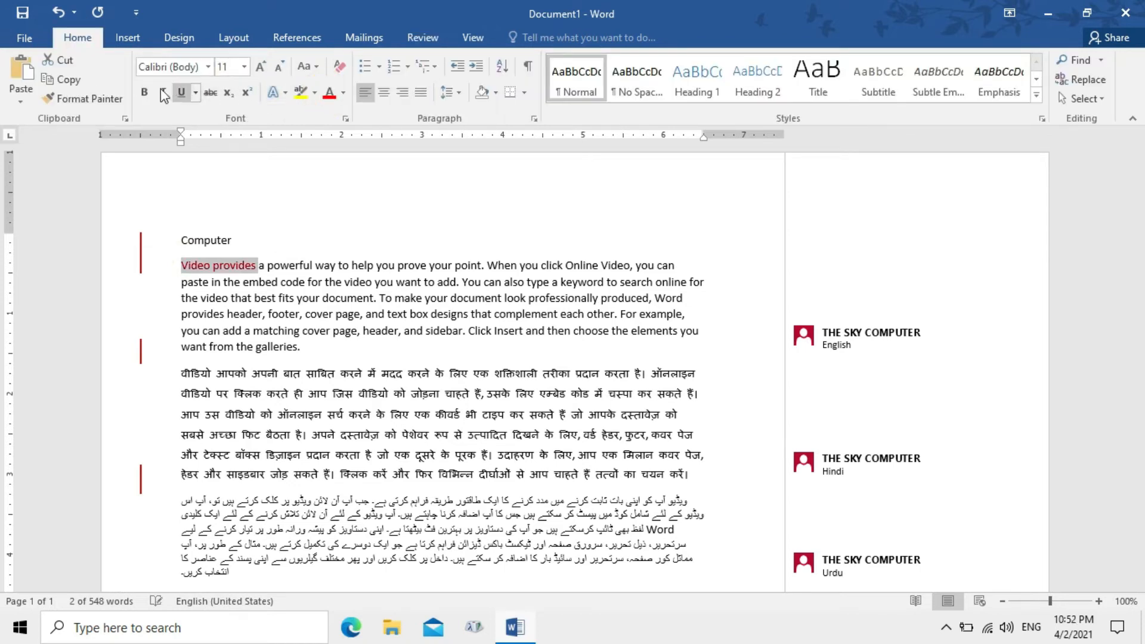
click(146, 93)
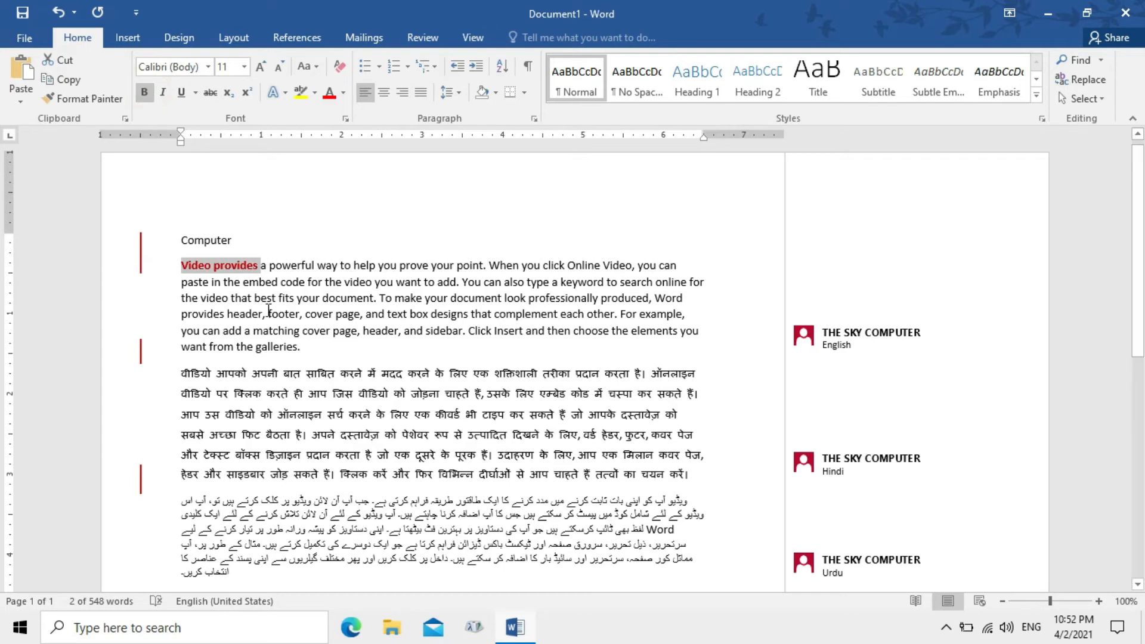
click(279, 310)
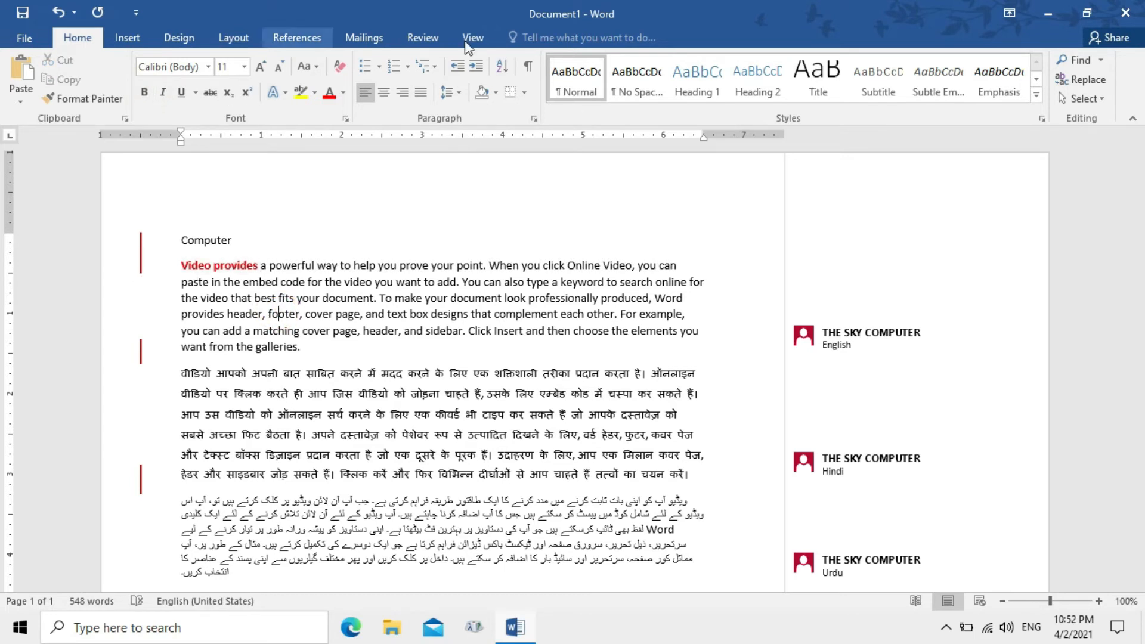
click(418, 38)
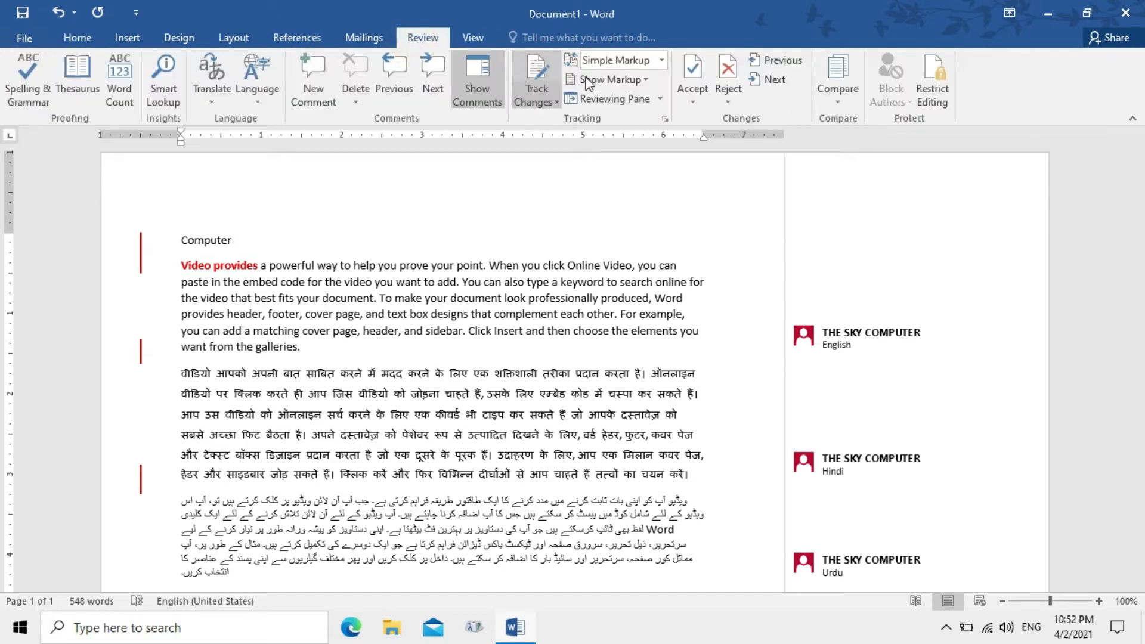
Make sure Formatting is ticked in the Show Markup list so formatting changes appear
click(643, 83)
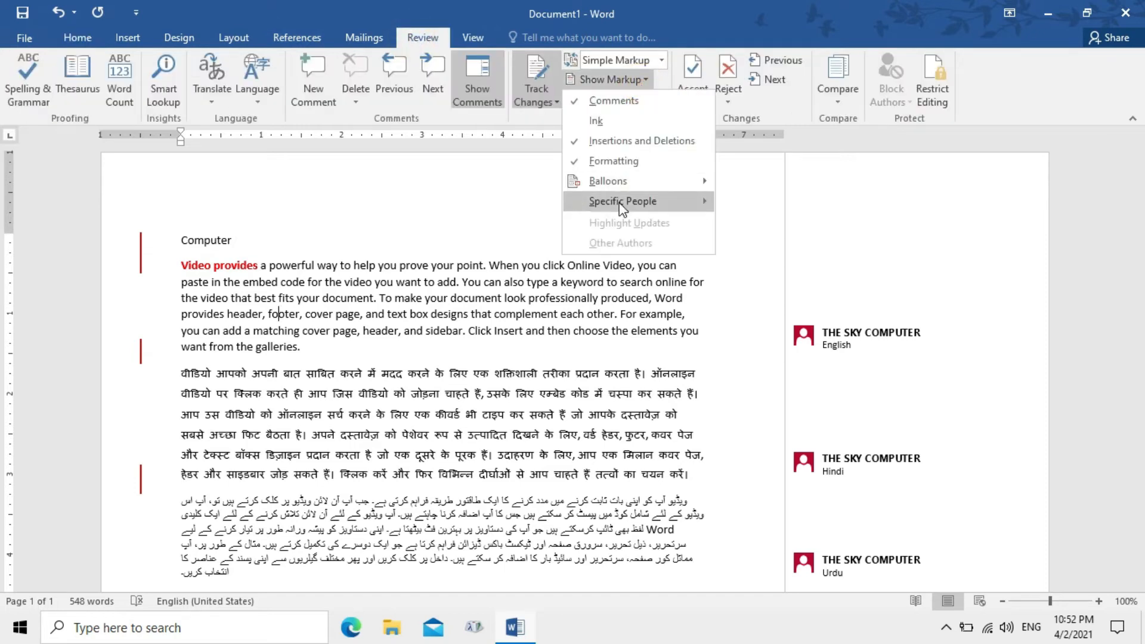
click(639, 162)
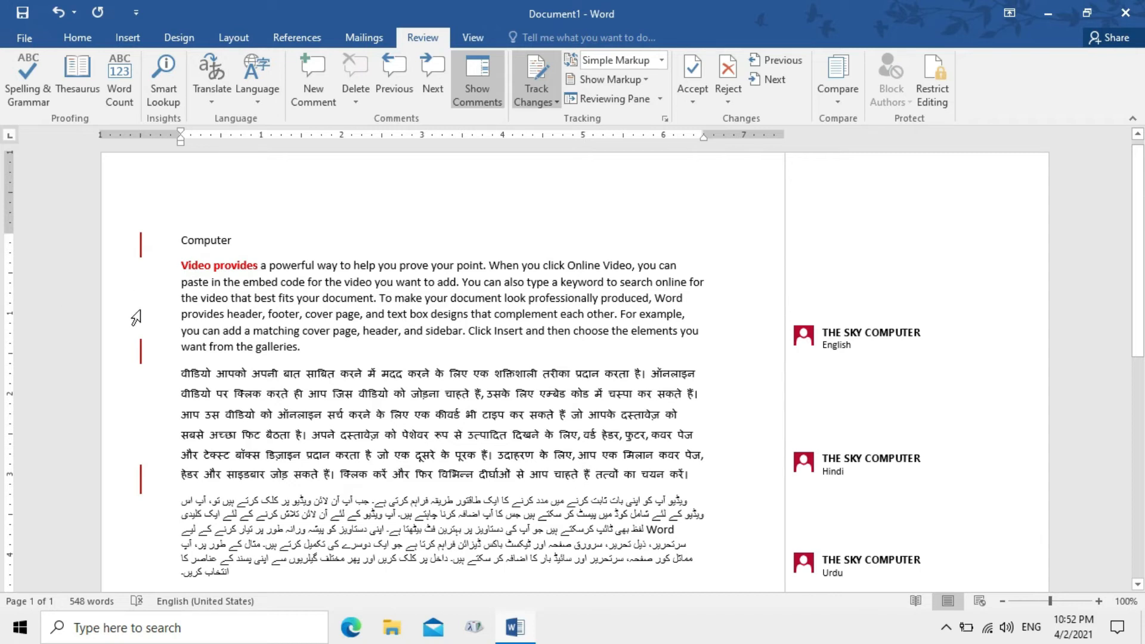
click(642, 81)
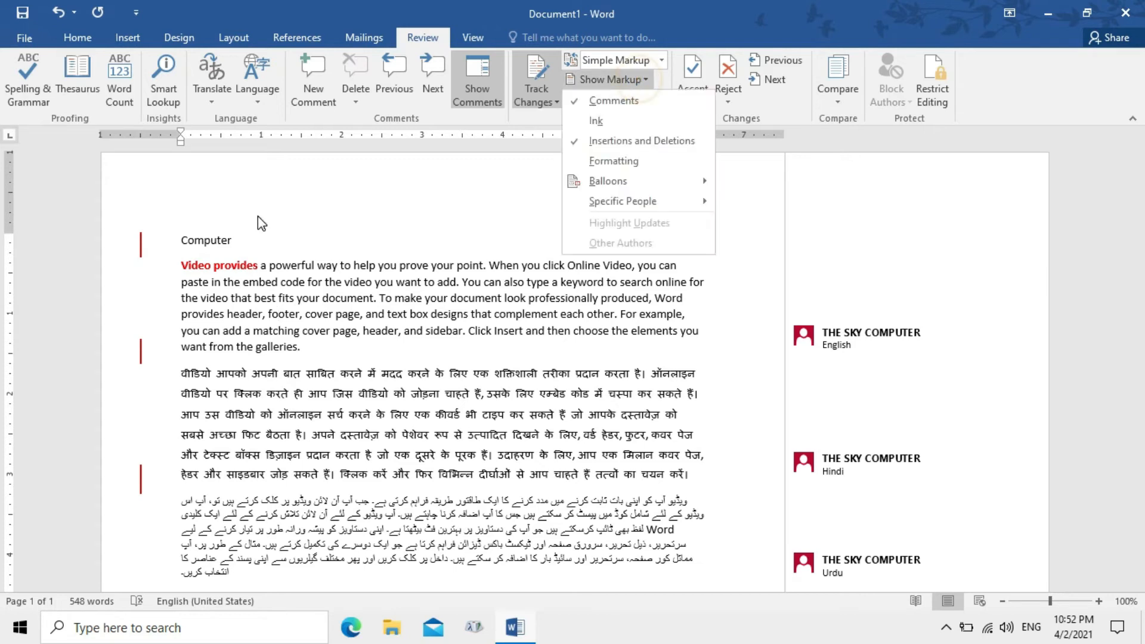
click(636, 166)
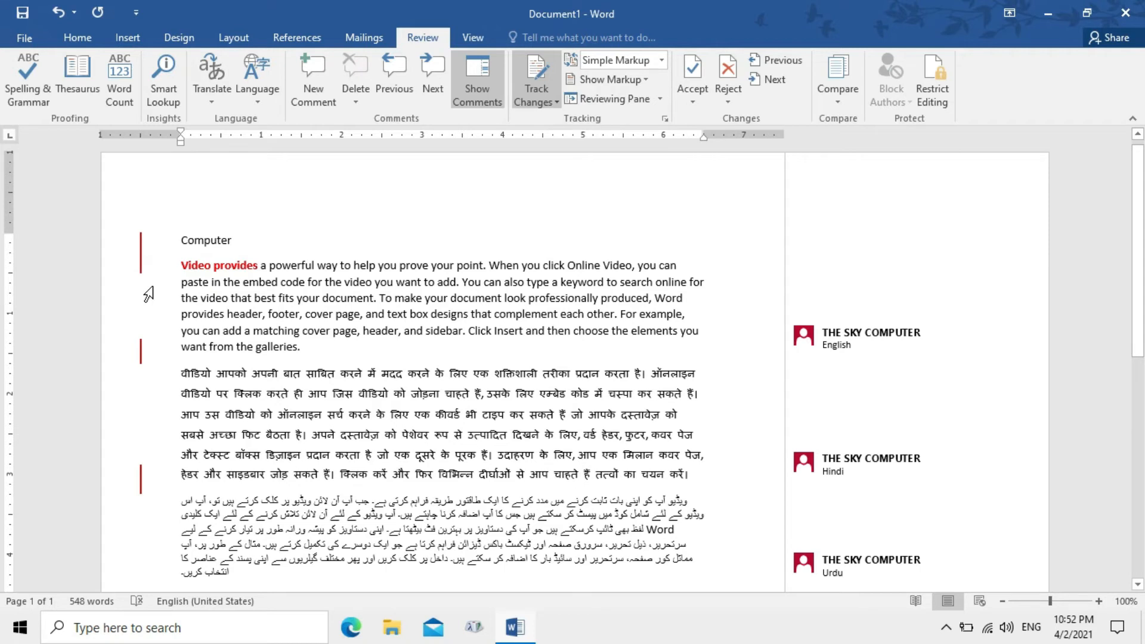
Set Show Markup > Balloons to Show All Revisions Inline
click(631, 84)
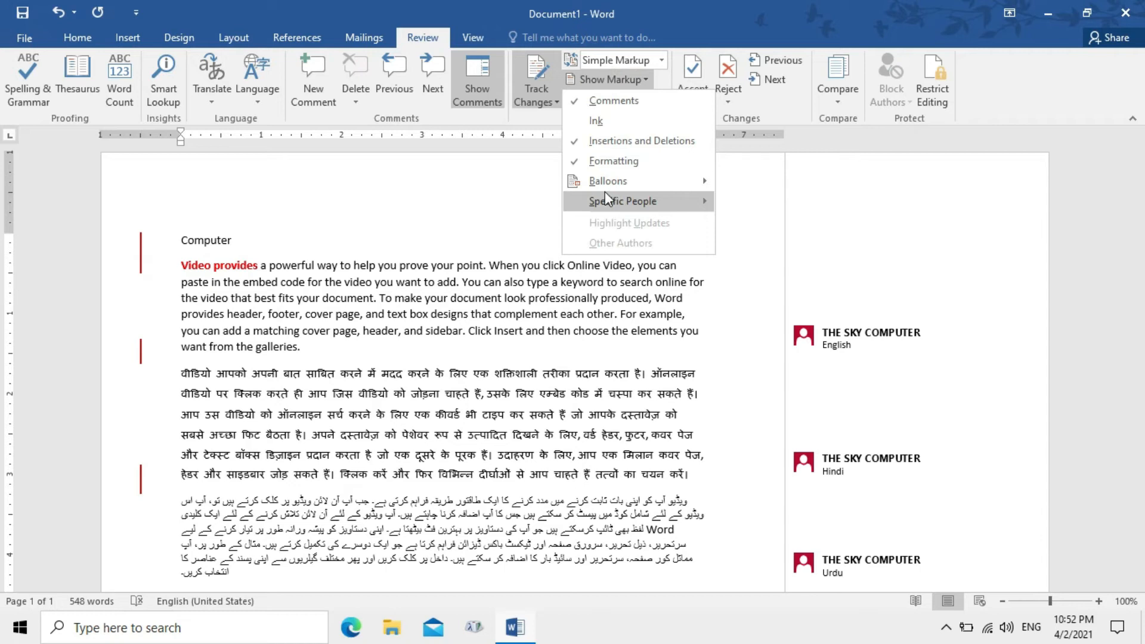
mouse_move(602, 182)
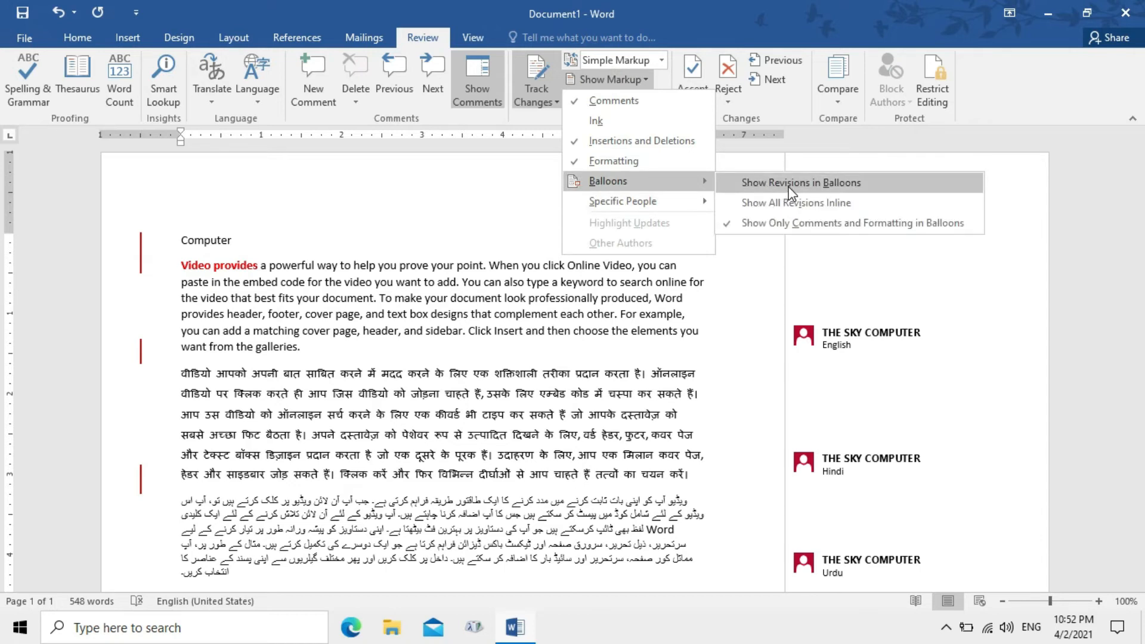
click(789, 186)
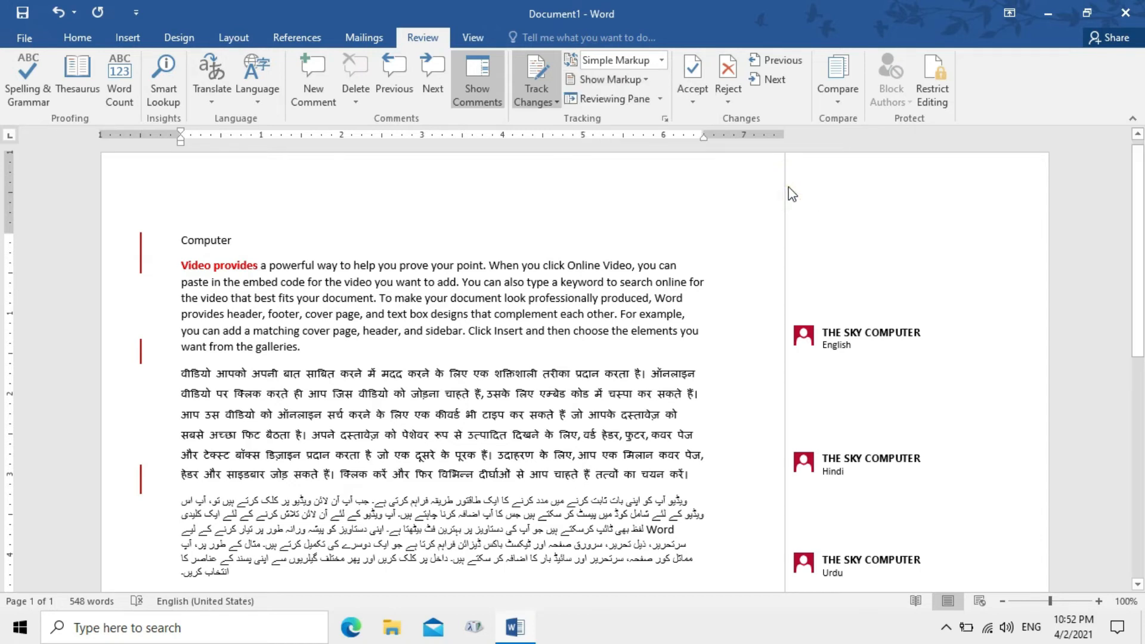
click(642, 87)
mouse_move(661, 181)
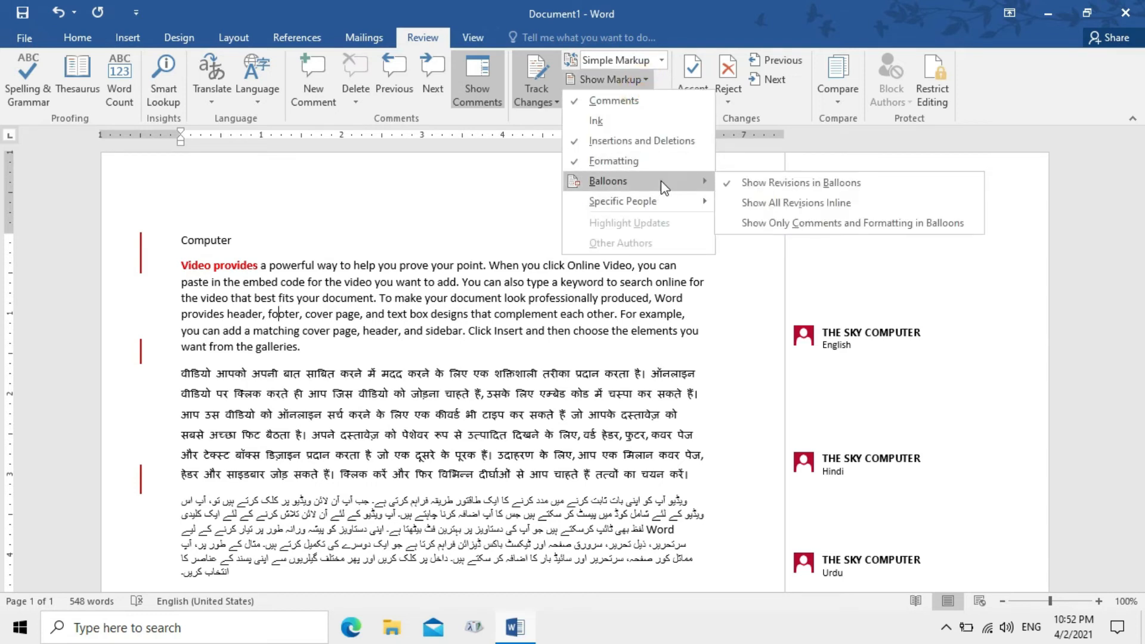
click(833, 210)
click(821, 358)
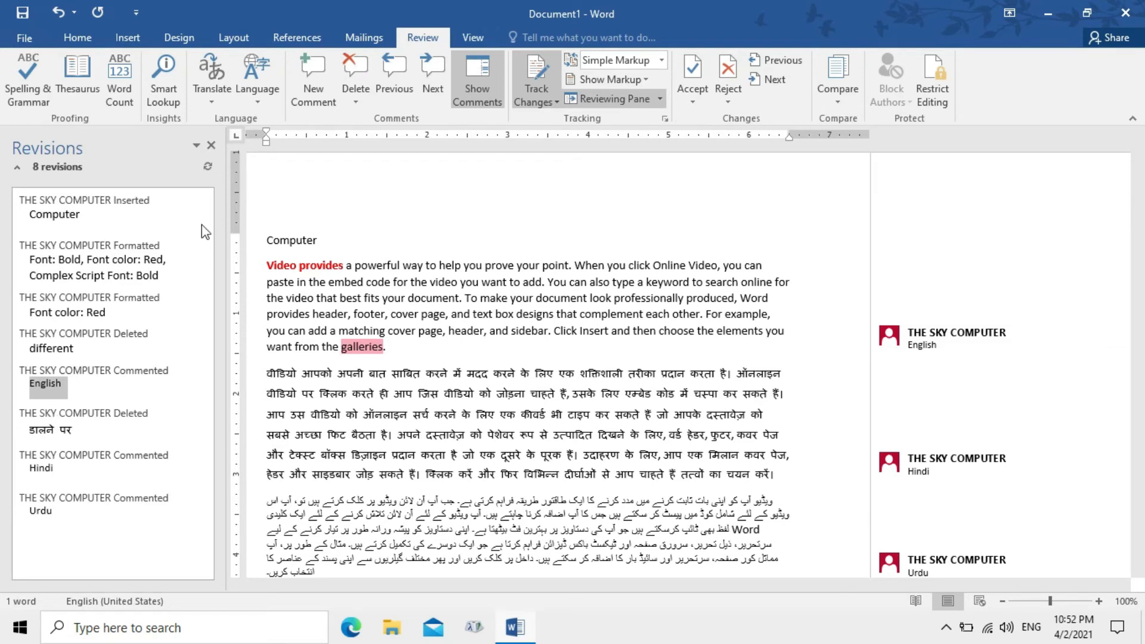
click(211, 146)
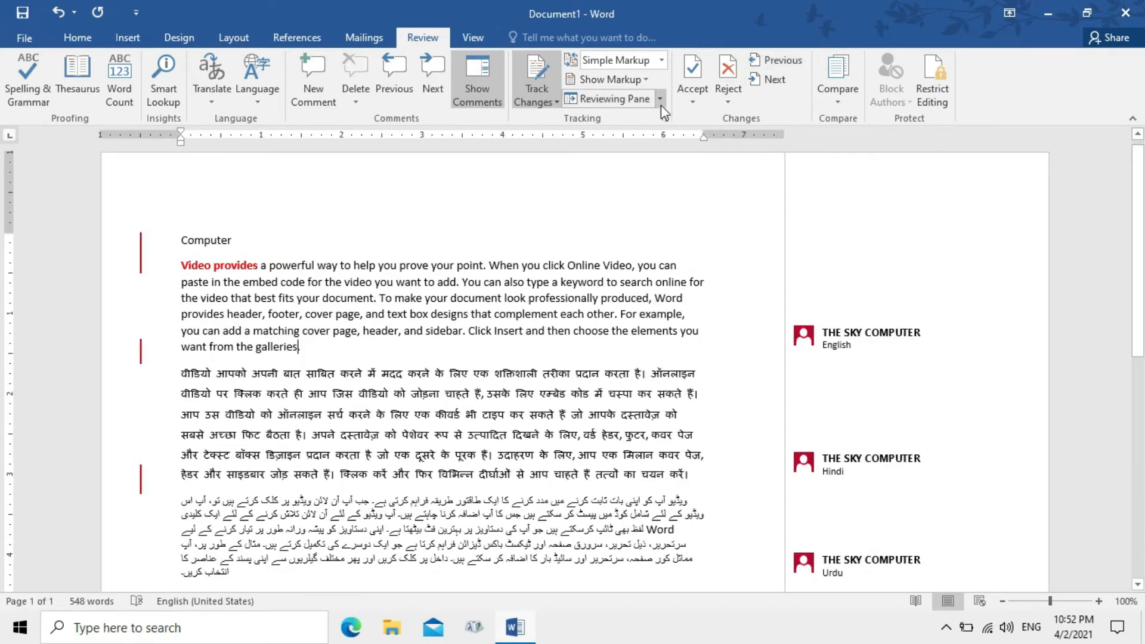
click(634, 102)
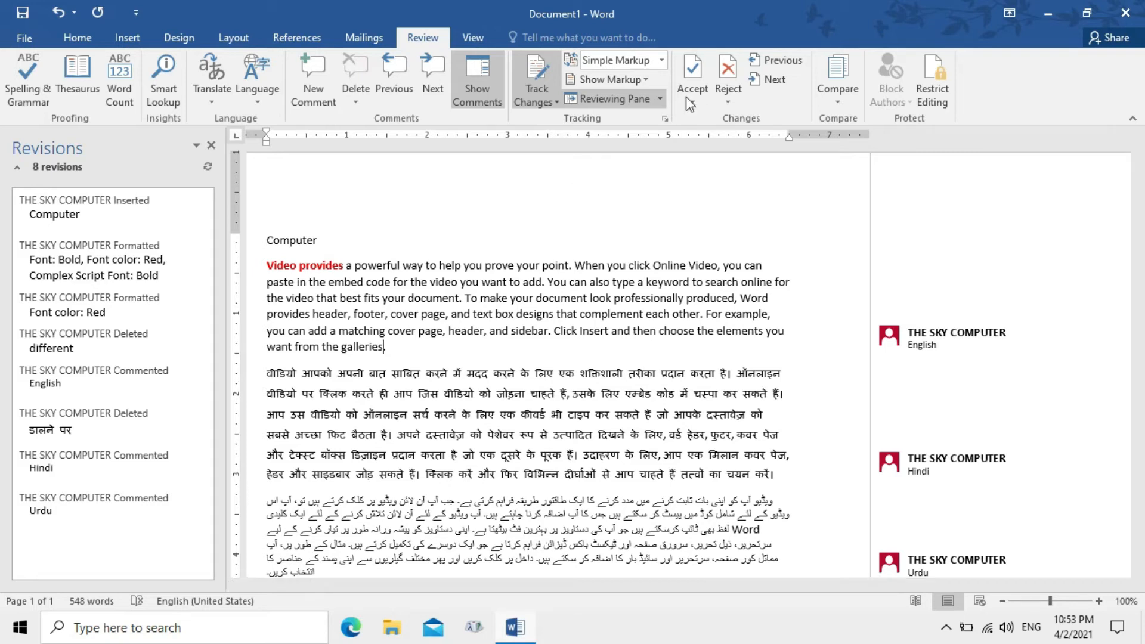
click(610, 98)
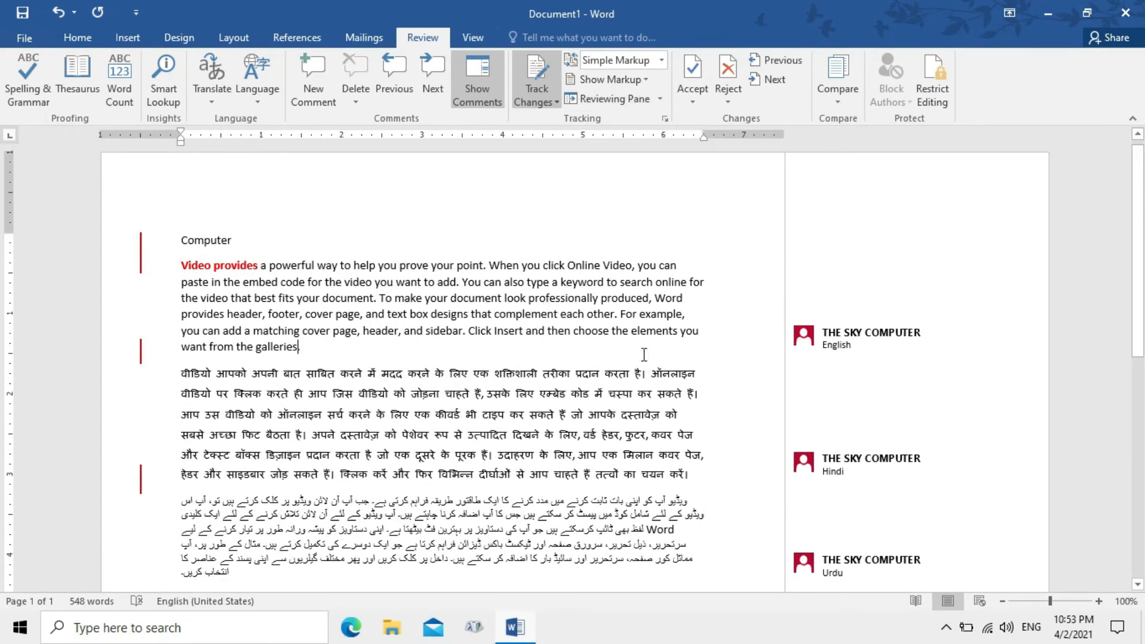
Accept the tracked changes up to and including the deletion of डालने पर
click(699, 104)
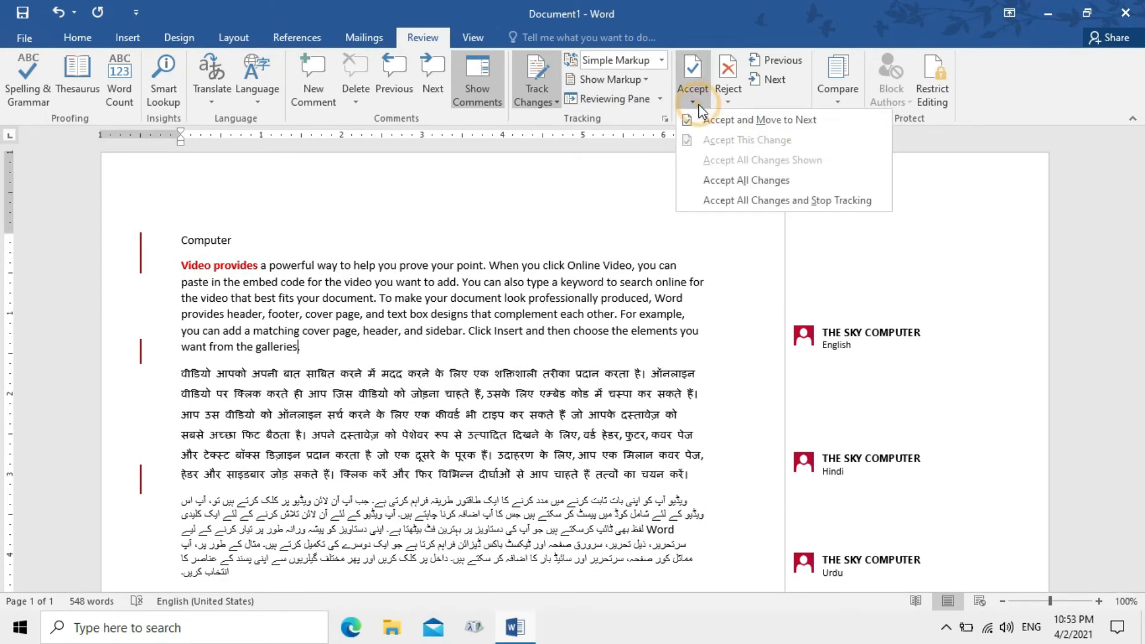
click(750, 123)
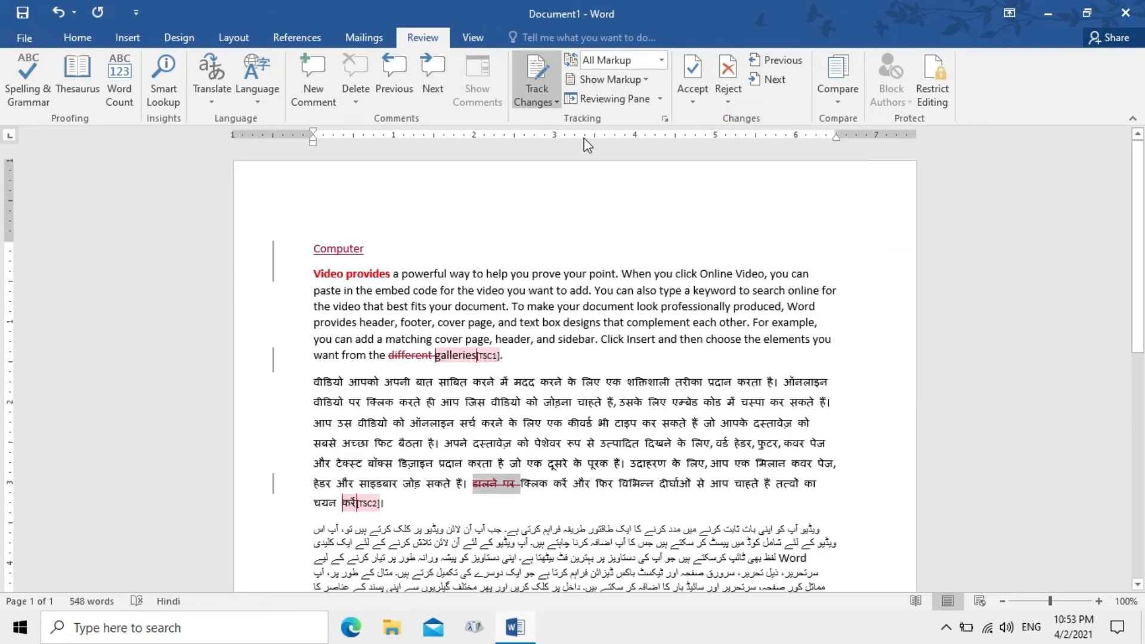
mouse_move(360, 250)
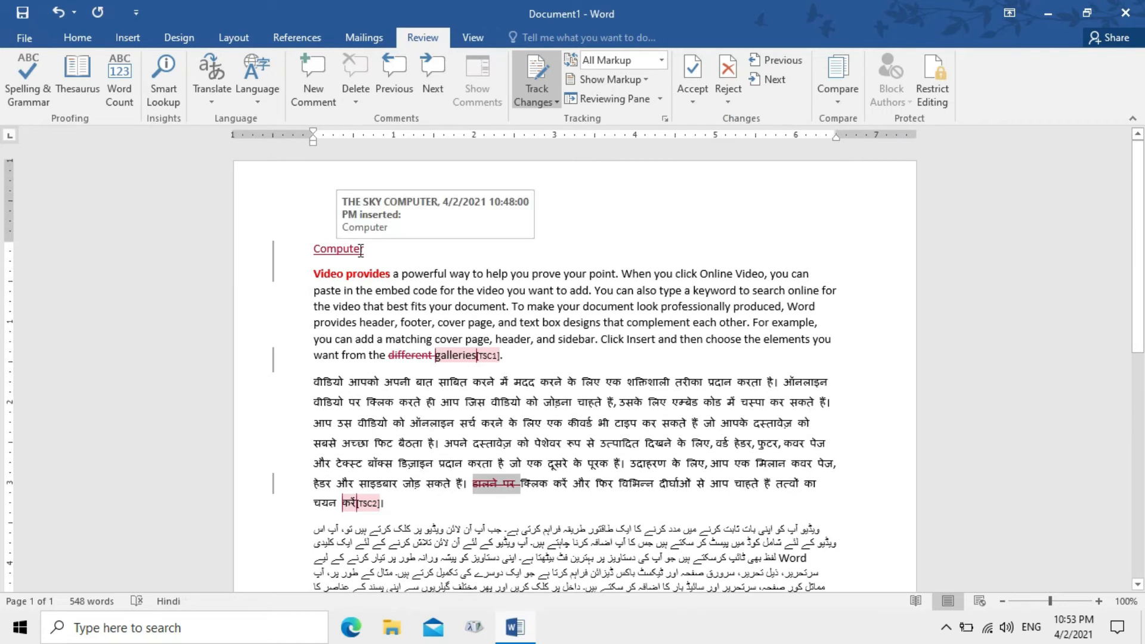
click(704, 102)
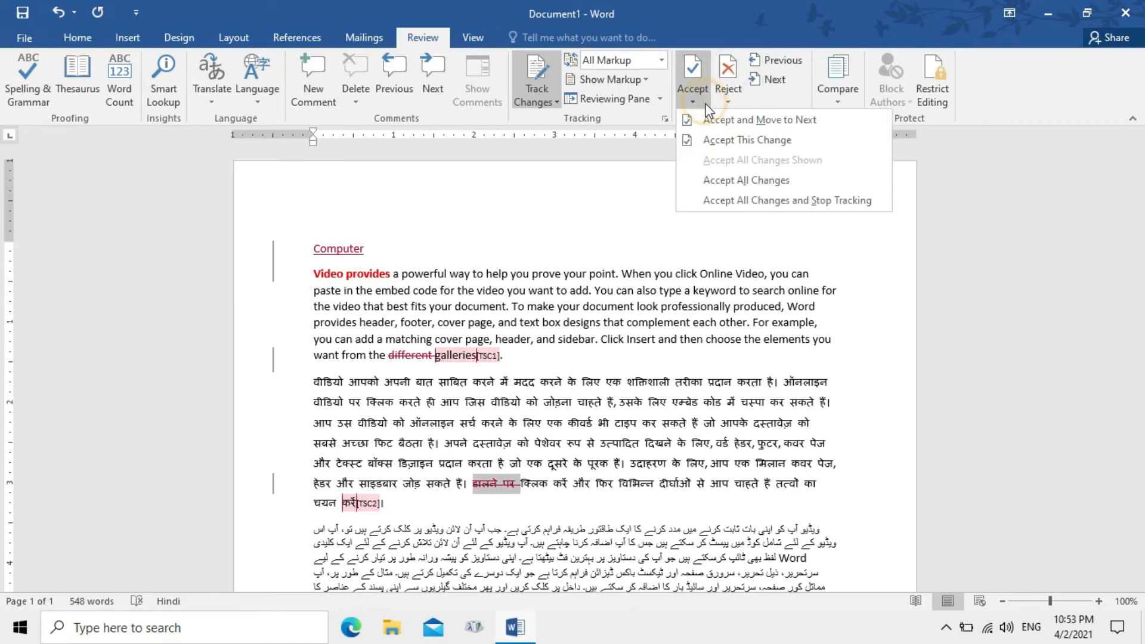
click(745, 120)
click(607, 98)
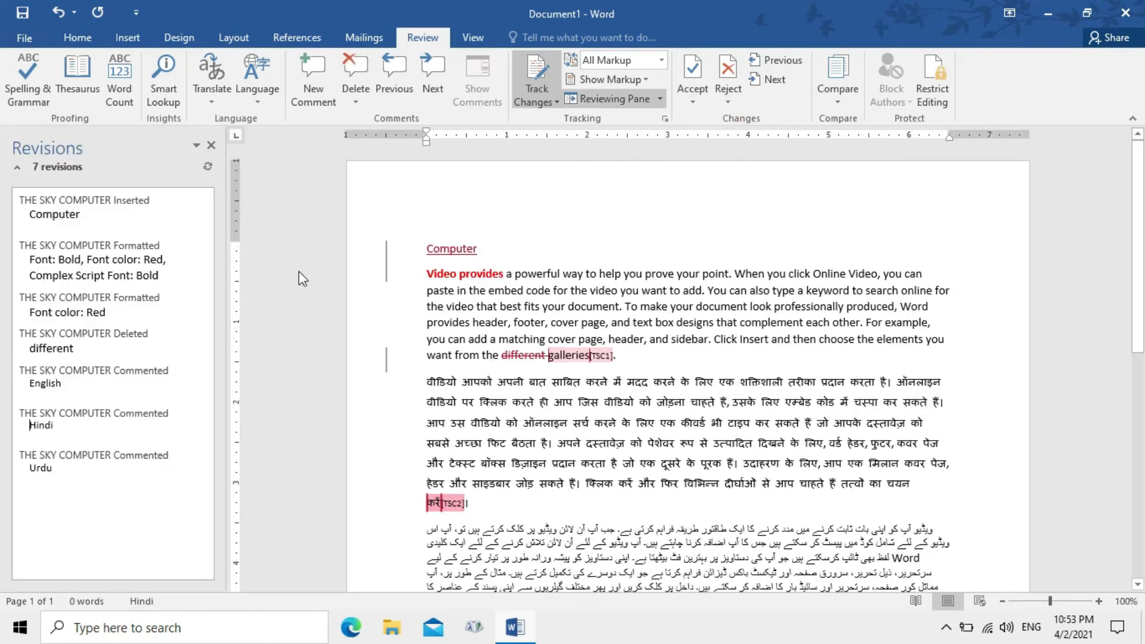
click(212, 146)
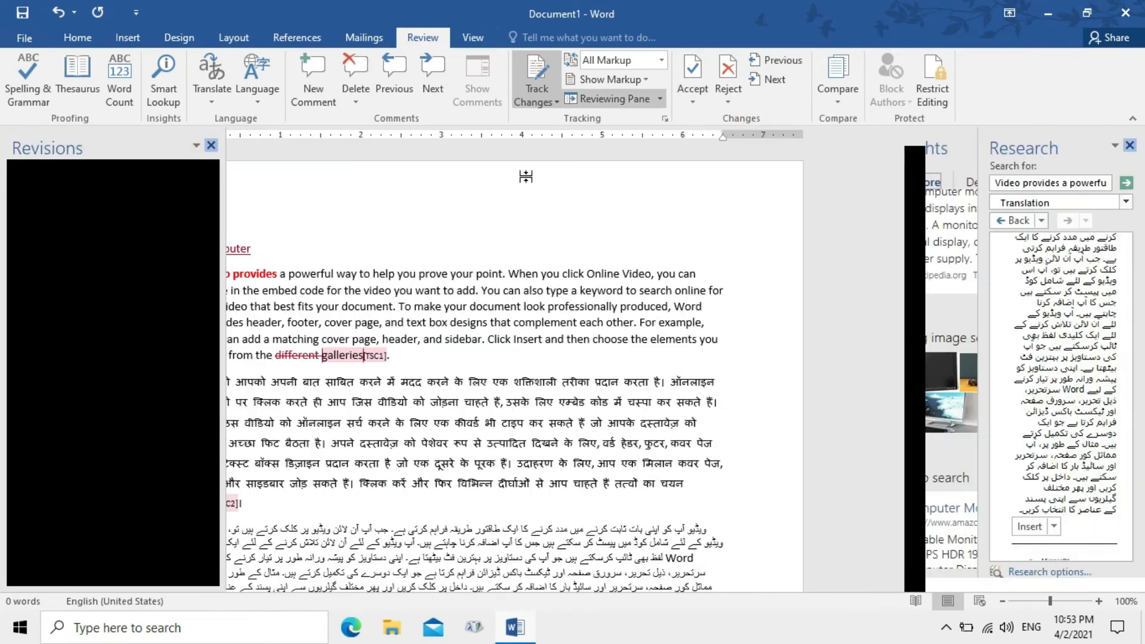
Reject the Hindi comment, then reject all remaining tracked changes
click(689, 95)
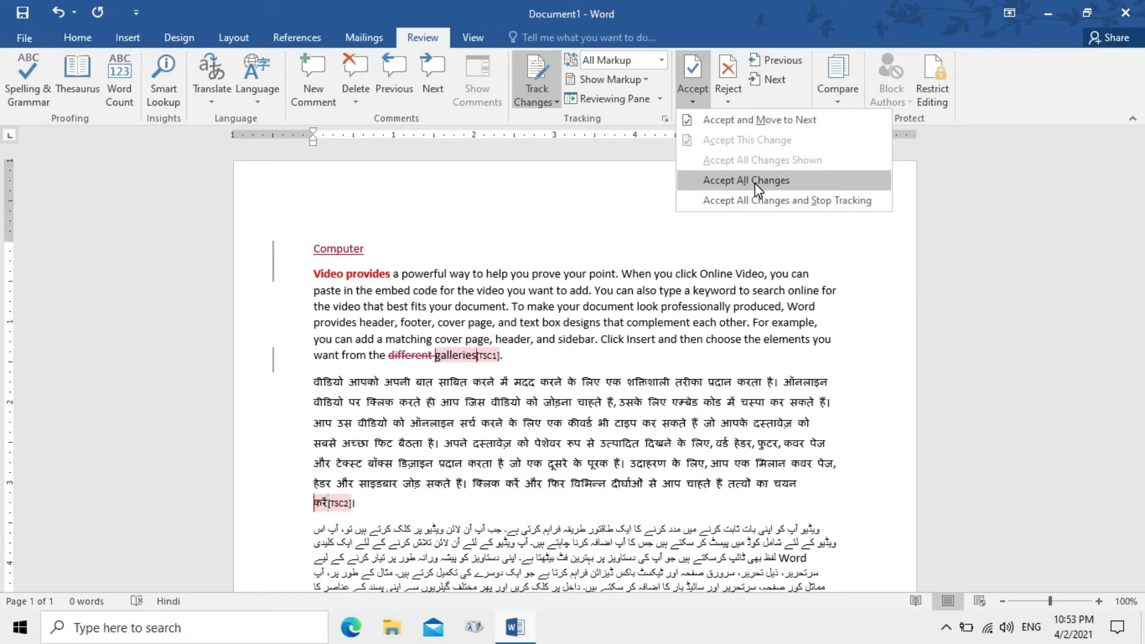
click(730, 103)
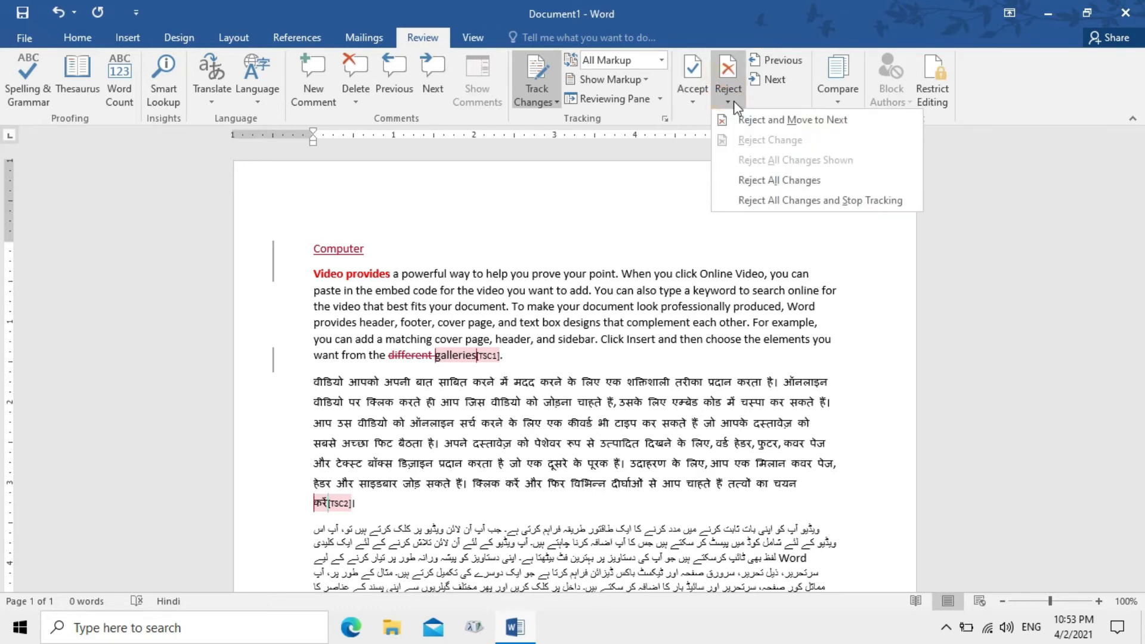
click(777, 121)
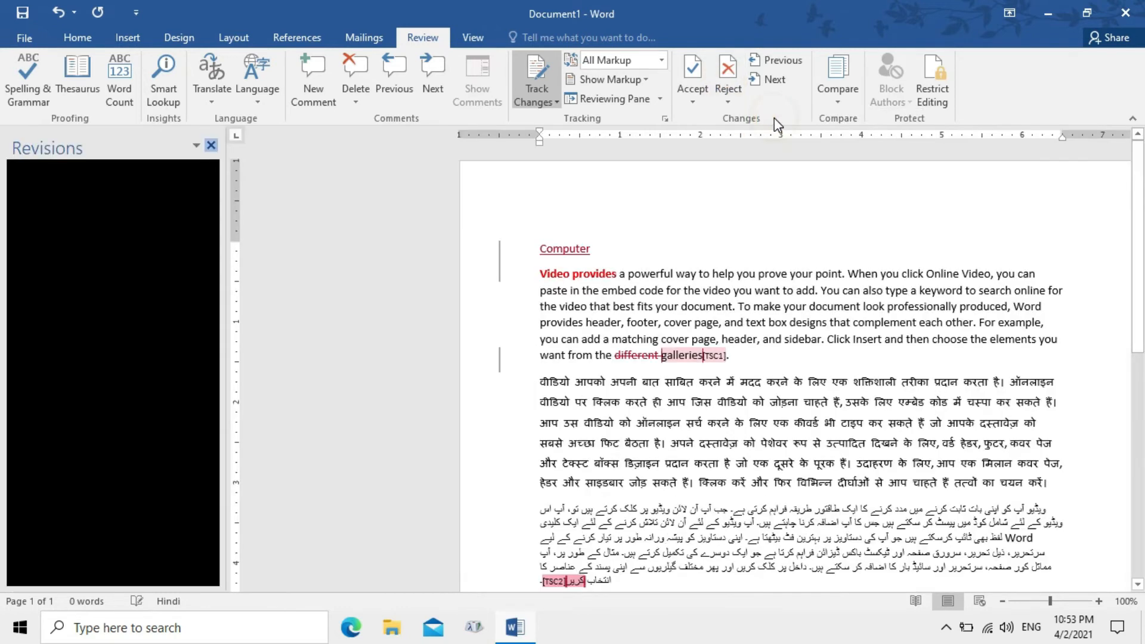
click(729, 104)
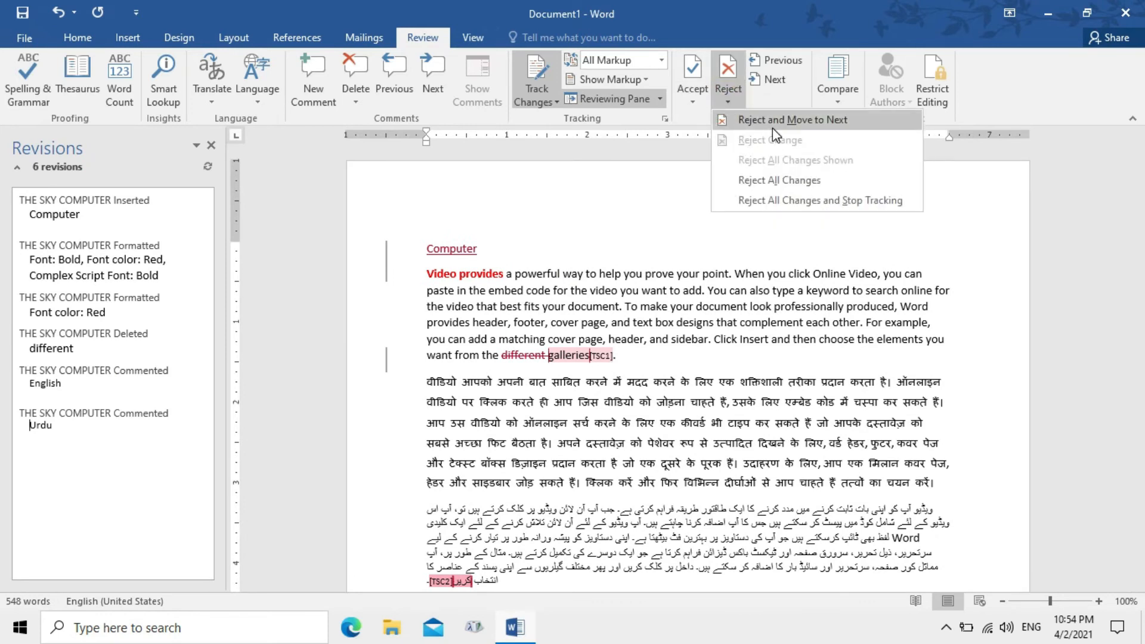
click(776, 185)
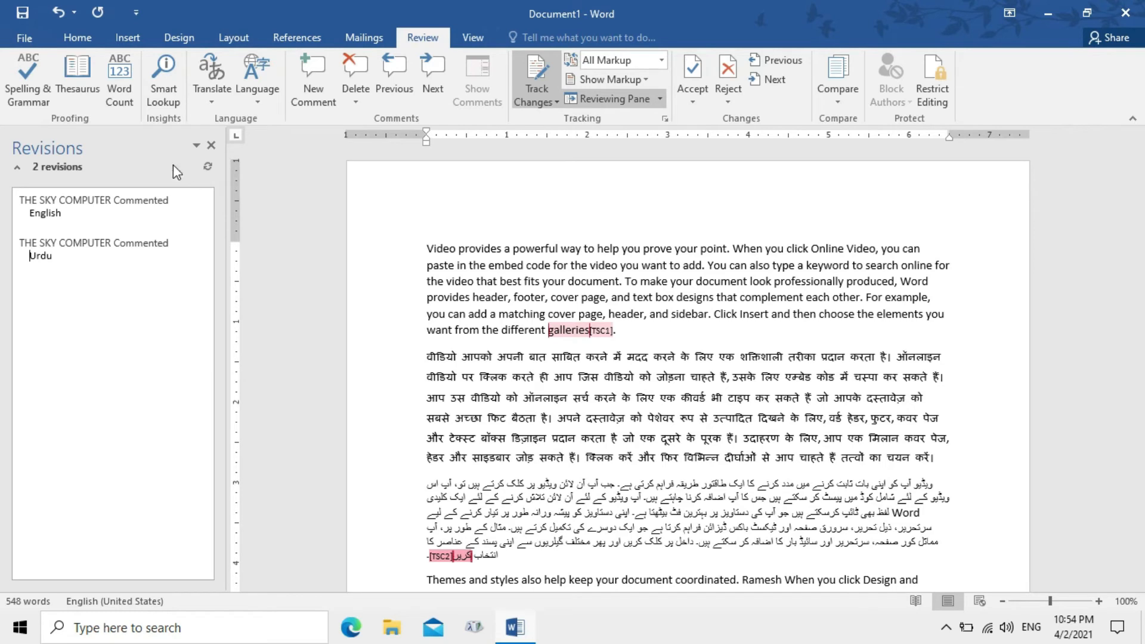
click(209, 146)
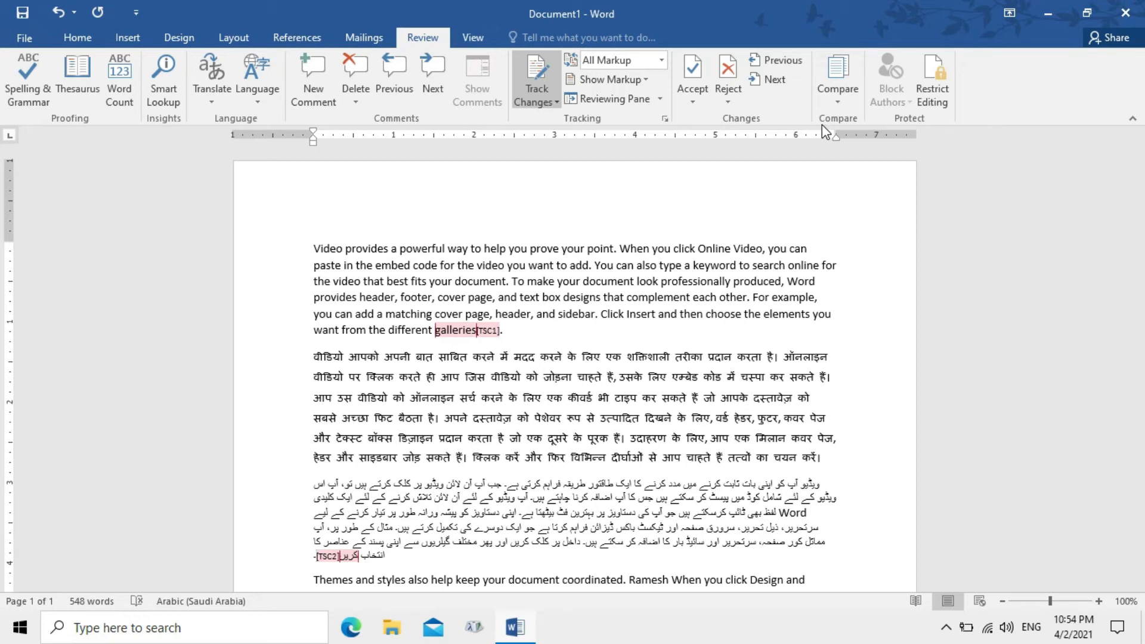
With the cursor after 'galleries', turn Track Changes off and show its Lock Tracking option
click(524, 350)
click(512, 332)
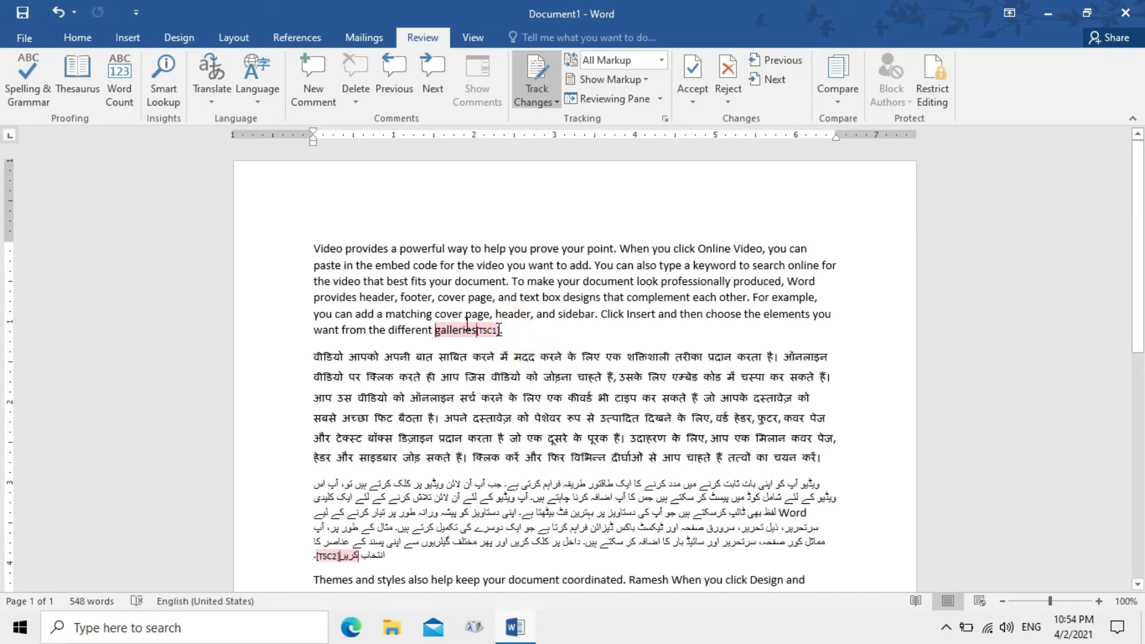
click(543, 80)
click(549, 100)
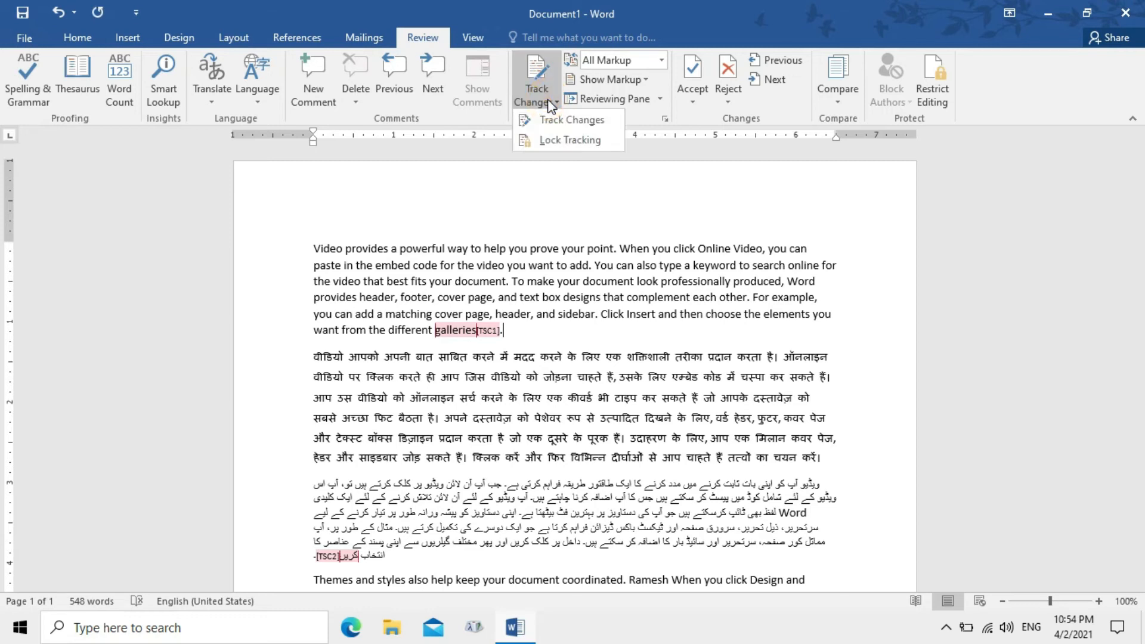
Lock change tracking with a password, entering and confirming it
click(578, 142)
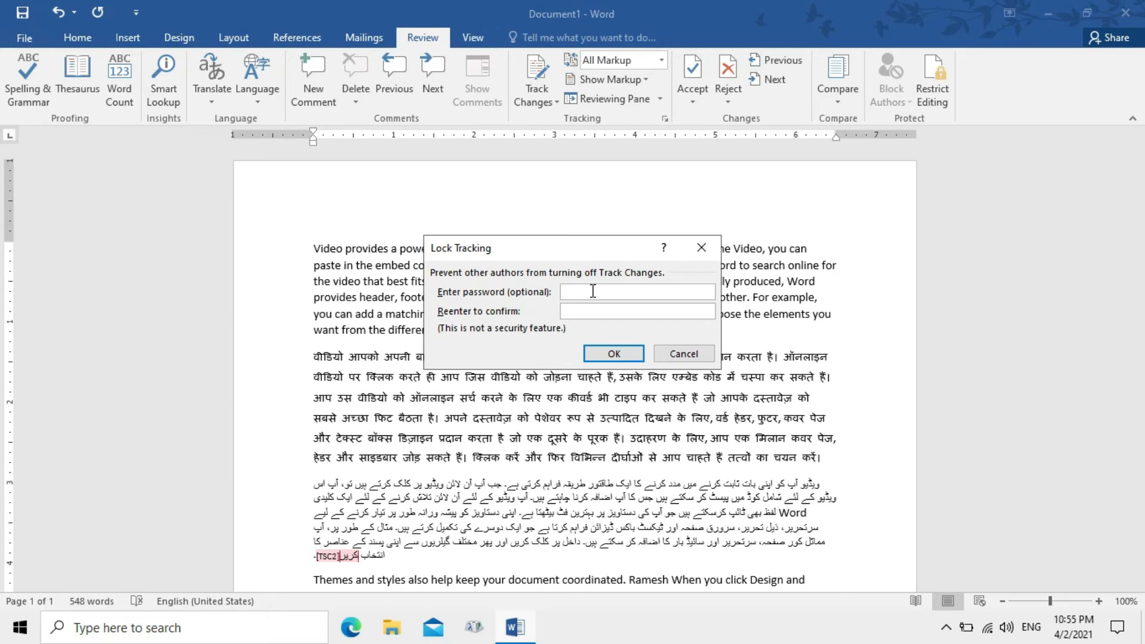
text(****)
click(594, 312)
text(****)
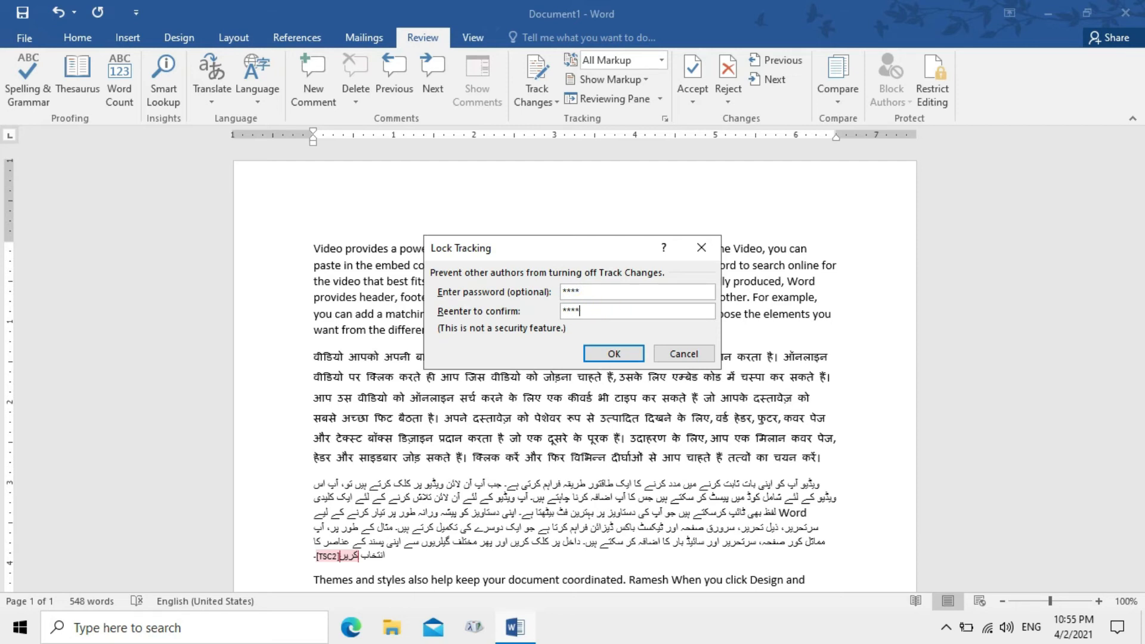
click(606, 355)
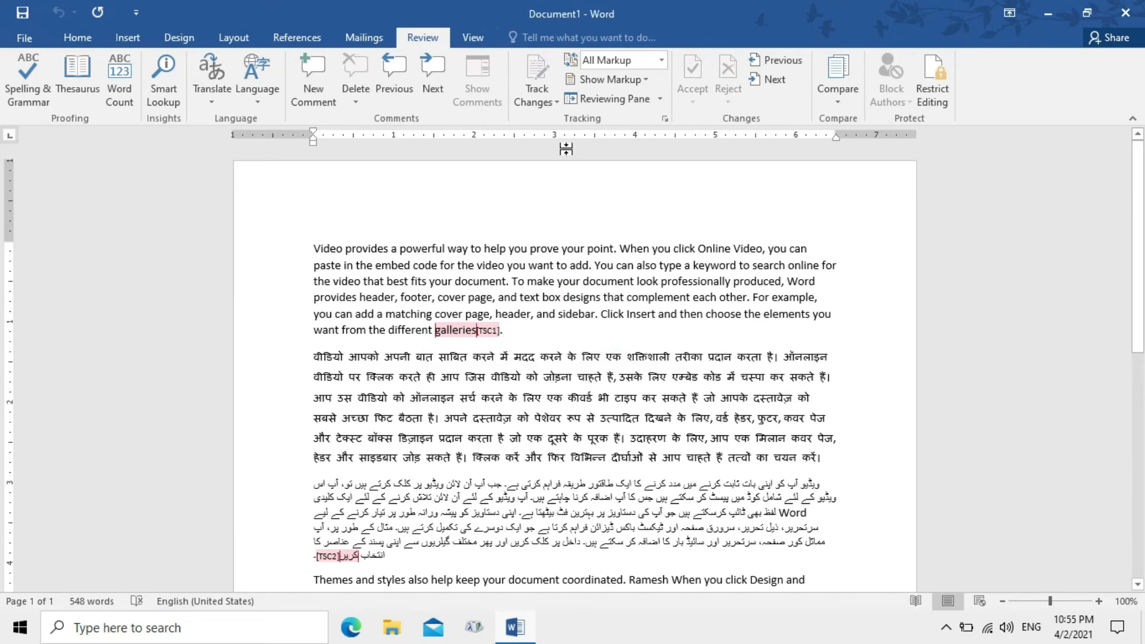
click(545, 104)
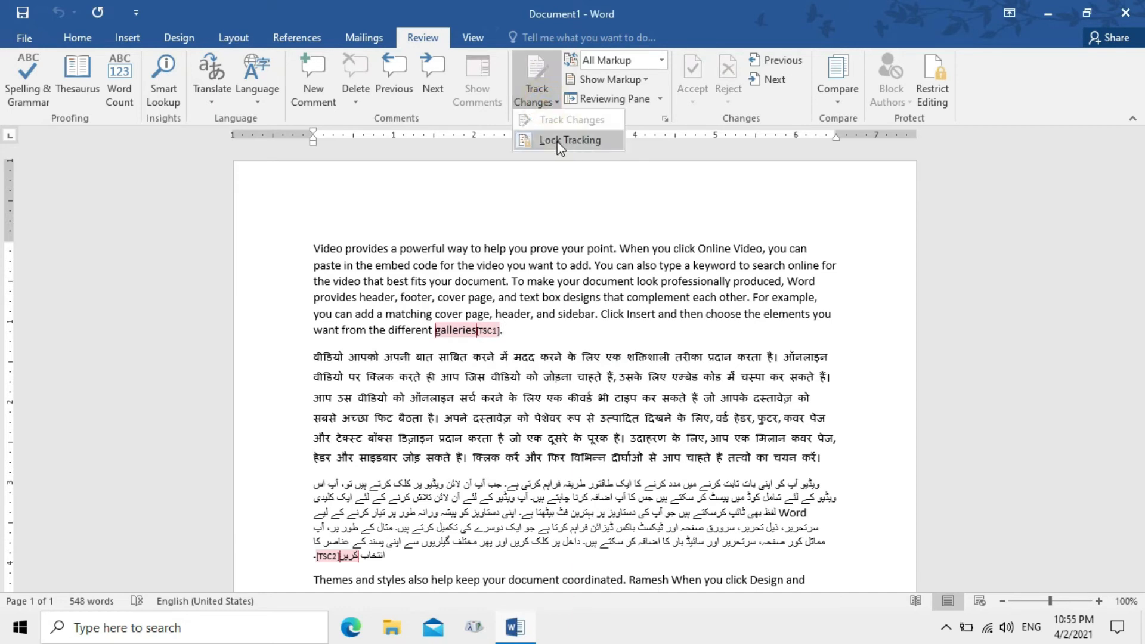
click(551, 299)
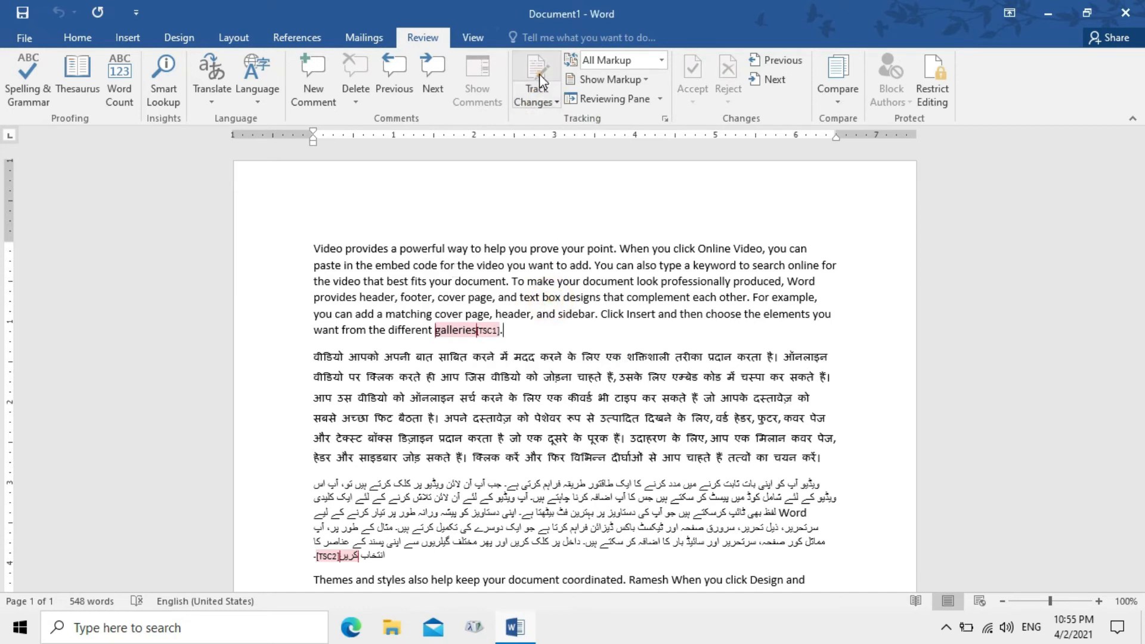
Unlock tracking with the password and switch Track Changes off
click(546, 102)
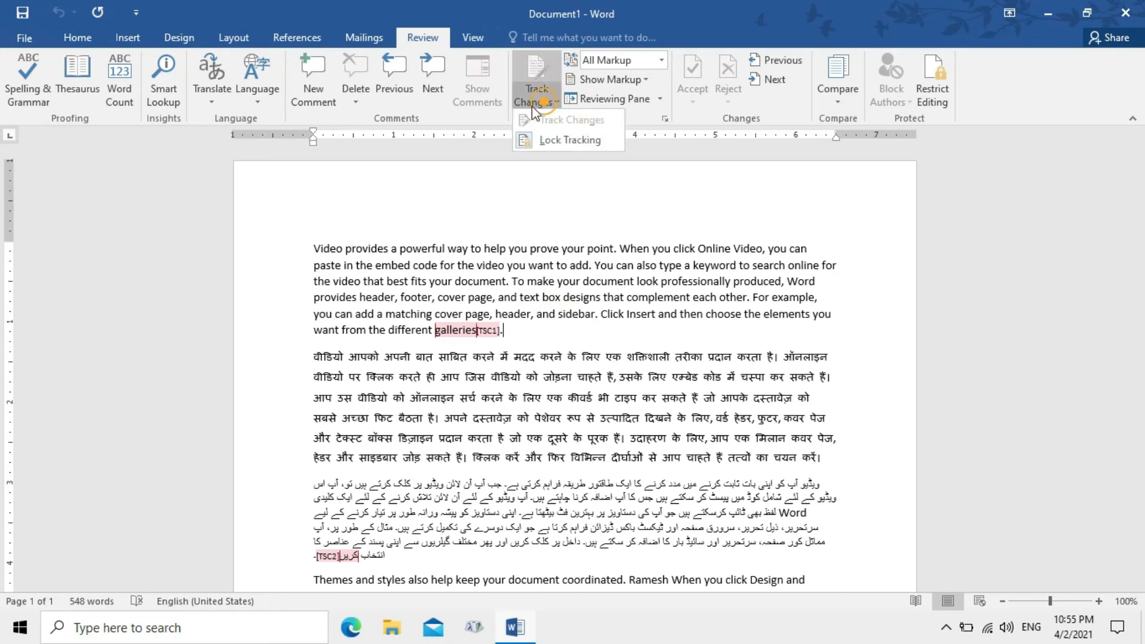
click(570, 140)
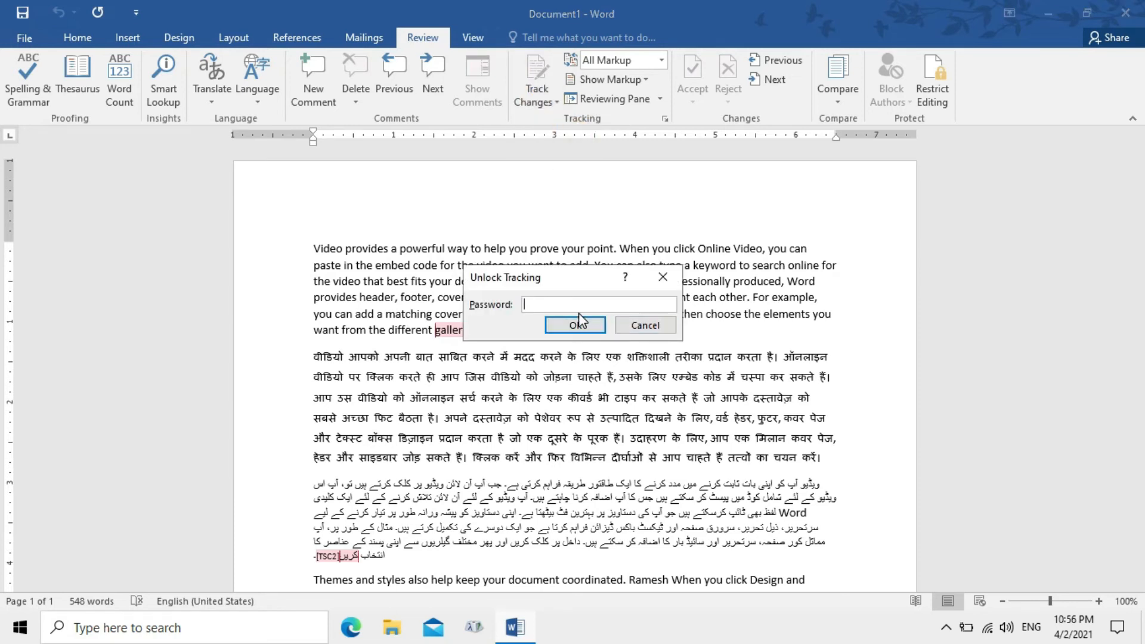
text(****)
click(576, 326)
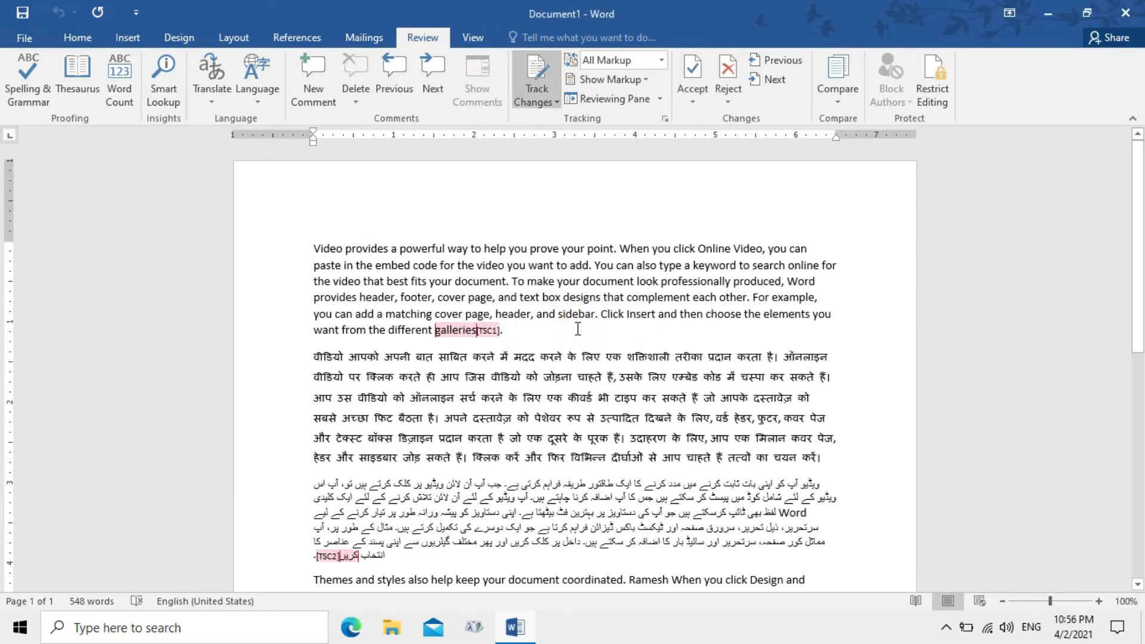
click(531, 74)
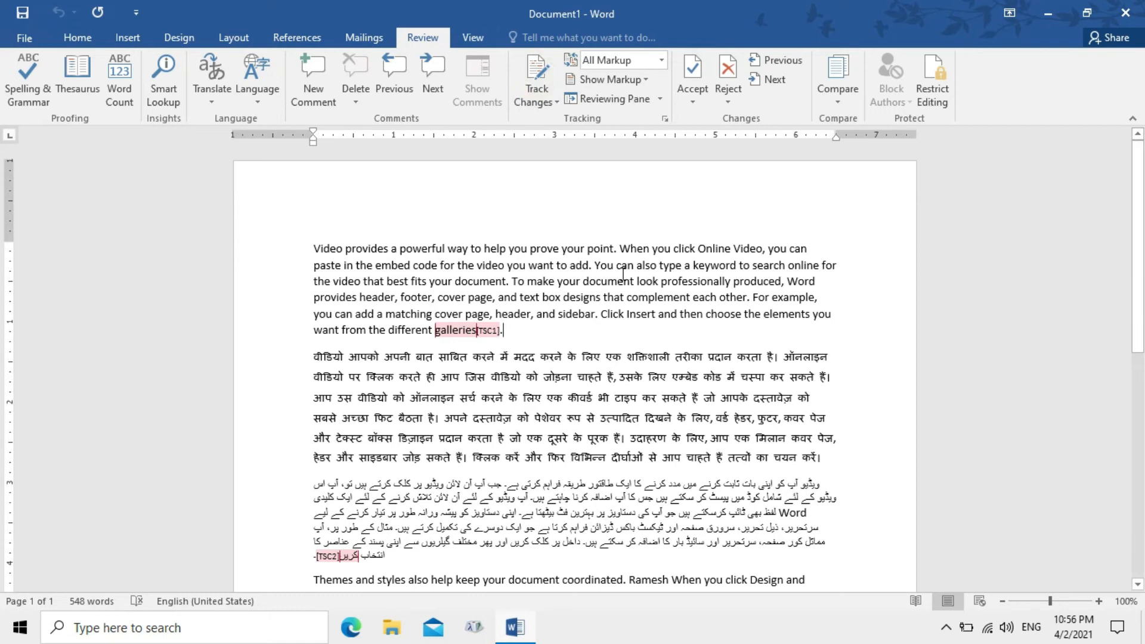
Select the word 'galleries' at the end of the English paragraph
click(839, 94)
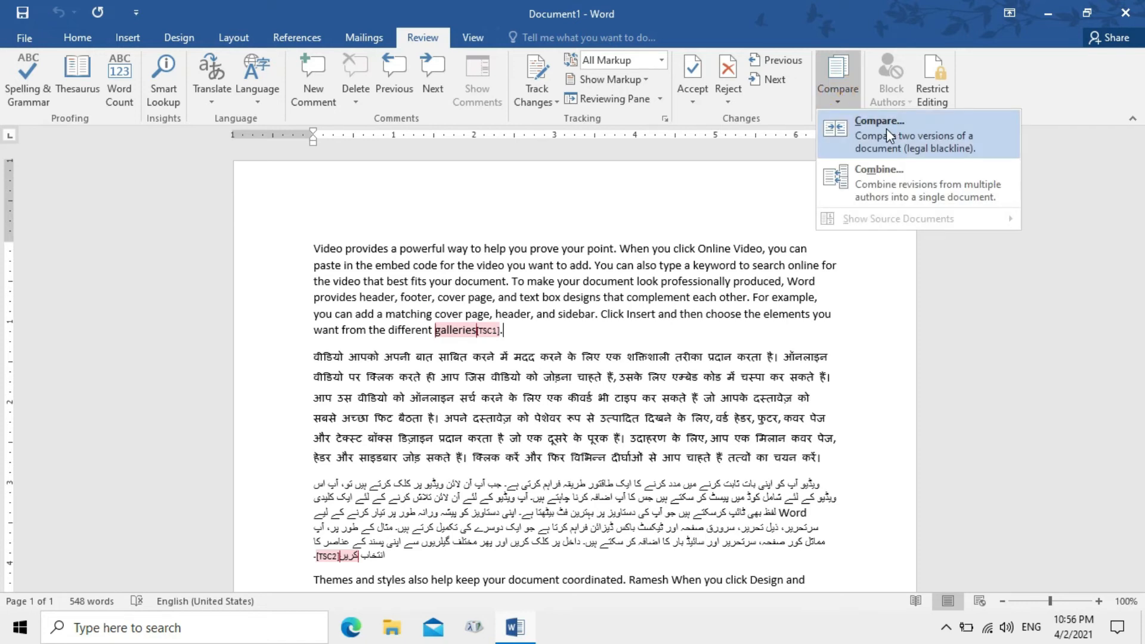
click(671, 345)
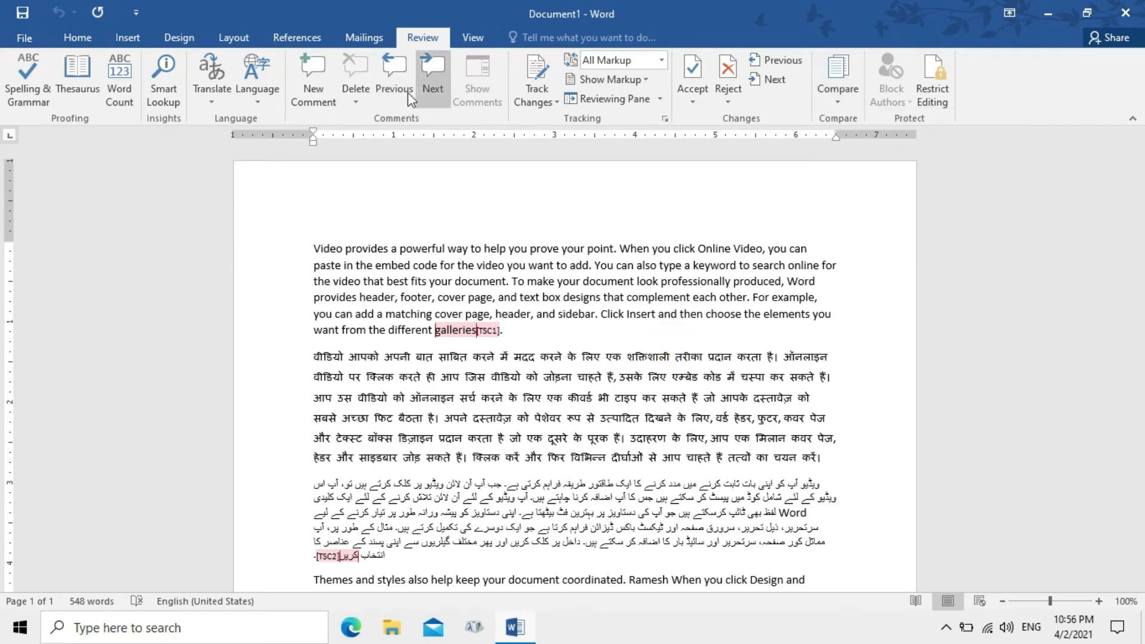
drag(504, 334, 406, 318)
click(437, 337)
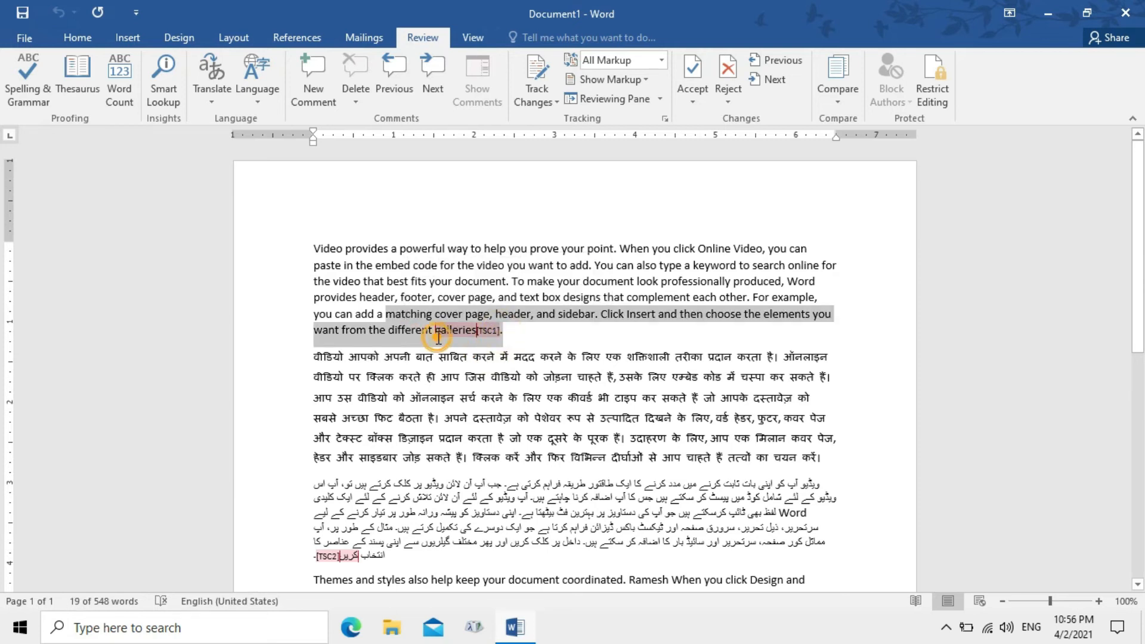
drag(499, 330, 435, 330)
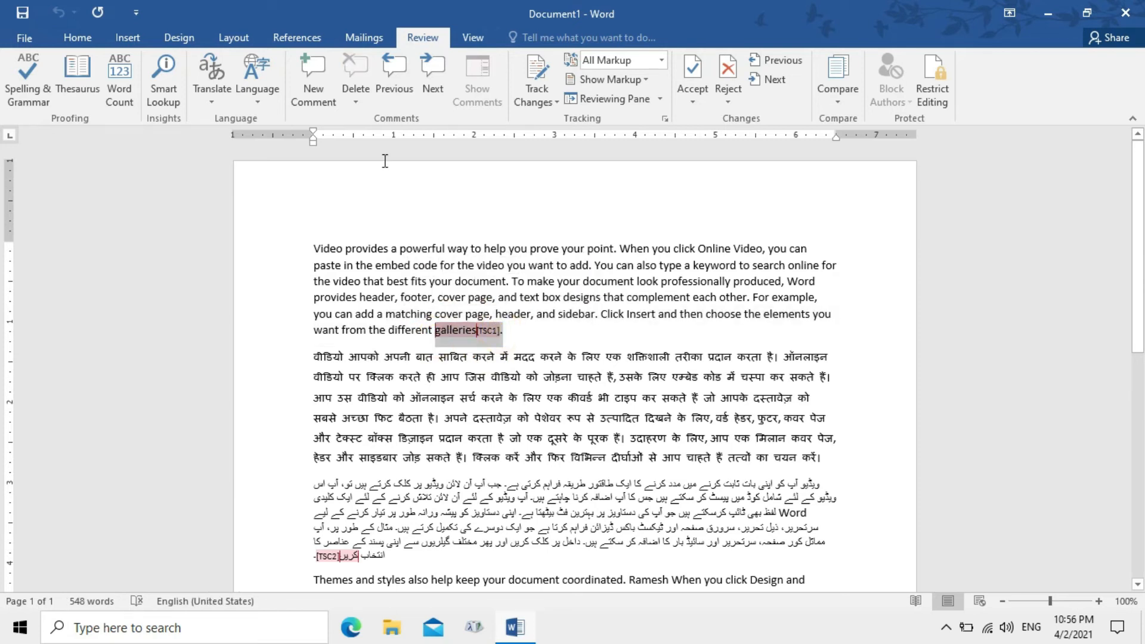
Try erasing the sentence end with tracking on, then undo the tracked deletion
click(357, 103)
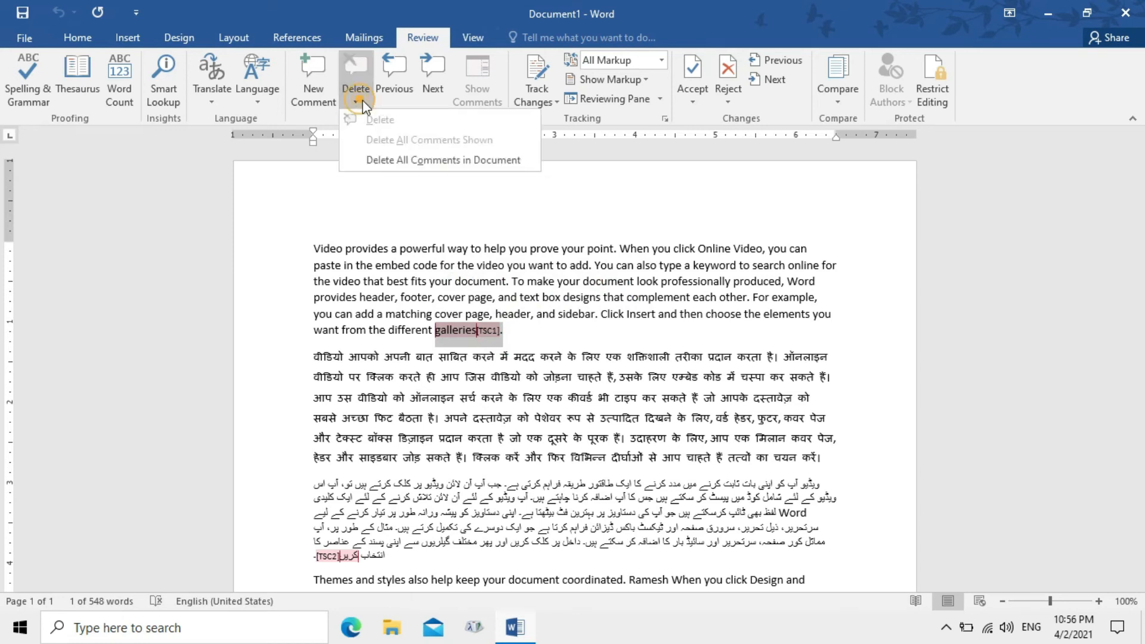
click(535, 75)
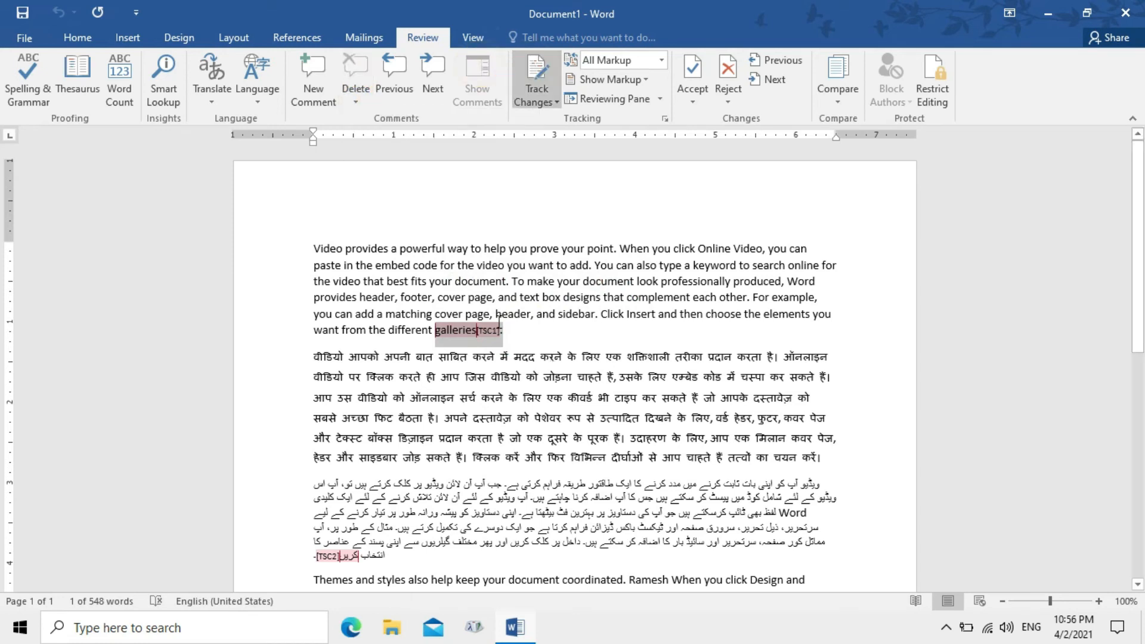
click(497, 327)
click(518, 335)
key(BackSpace)
key(BackSpace)
key(BackSpace)
key(BackSpace)
key(BackSpace)
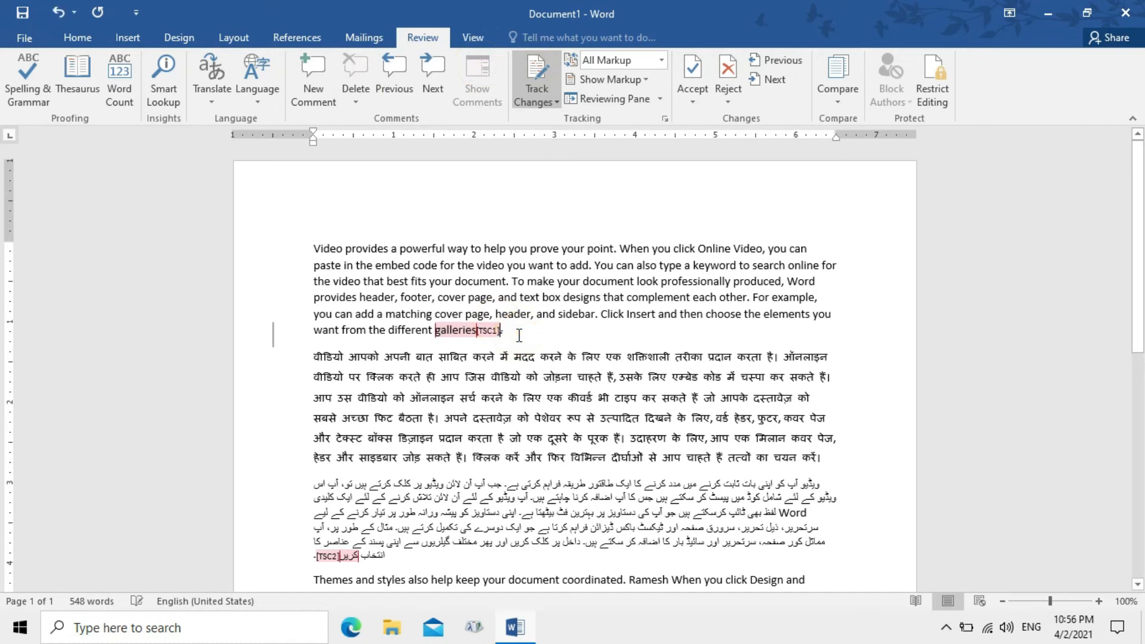
key(ctrl+z)
key(ctrl+z)
key(ctrl+z)
key(ctrl+z)
key(ctrl+z)
With tracking off, delete 'galleries' and the last Urdu word with their comments
click(543, 91)
click(508, 325)
drag(510, 321, 435, 332)
key(Delete)
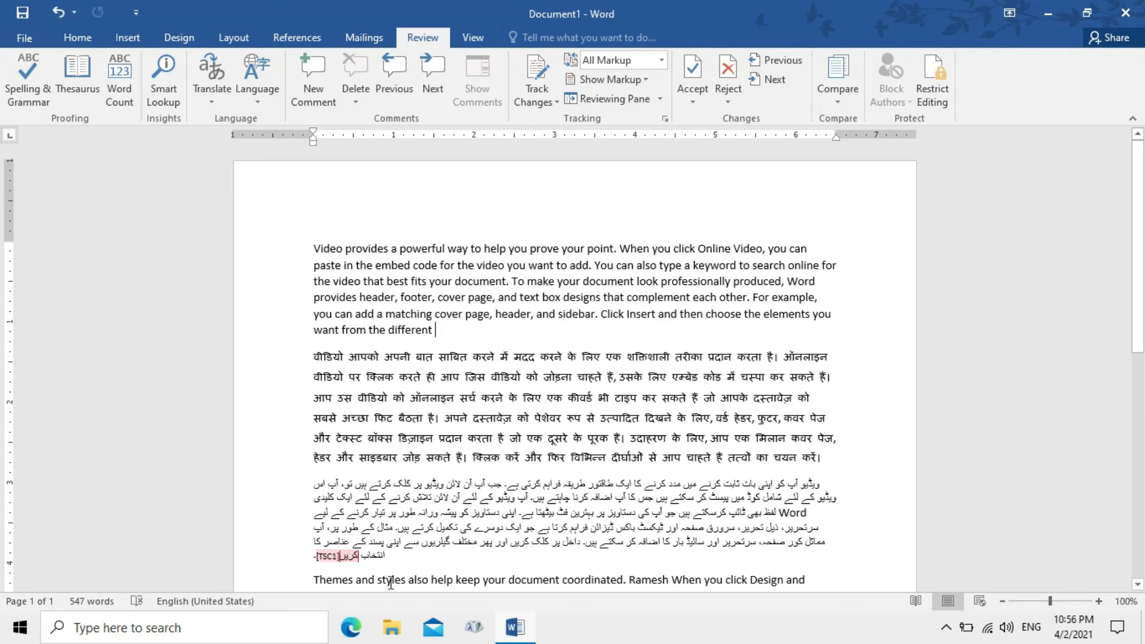
drag(359, 560, 309, 561)
key(Delete)
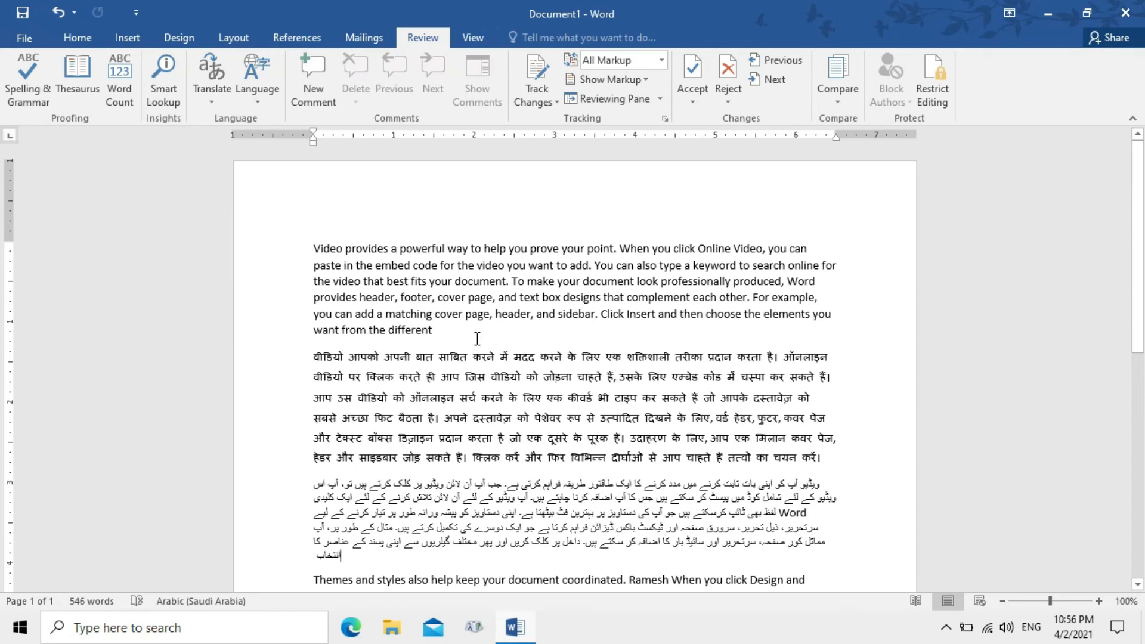
key(ctrl+s)
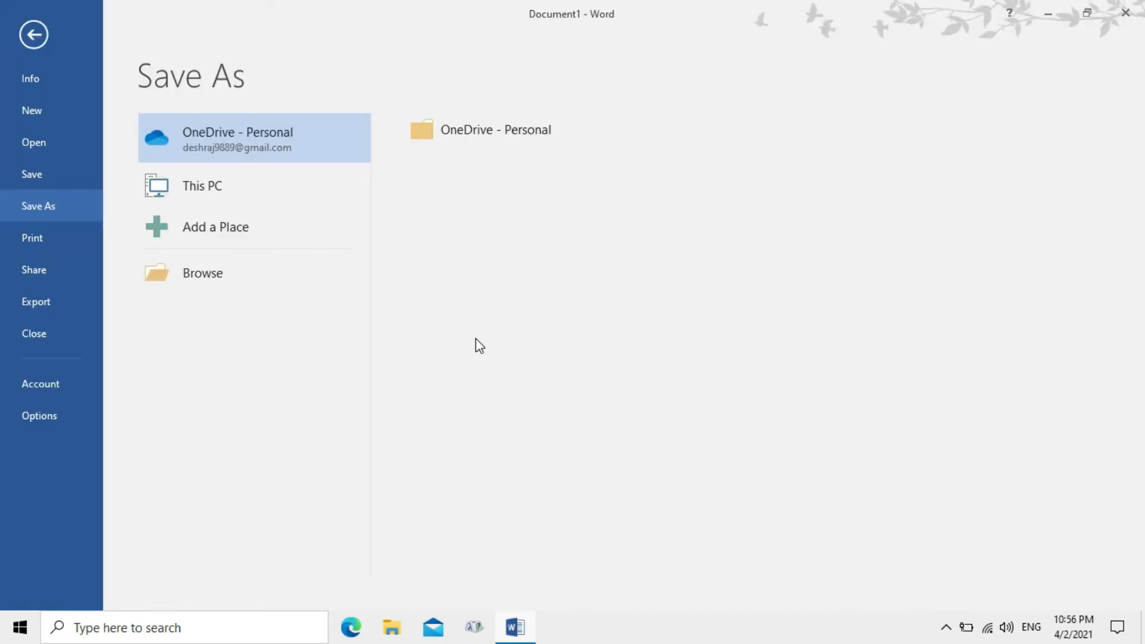
Save the document in the Desktop folder with the file name 'Doc1'
click(233, 269)
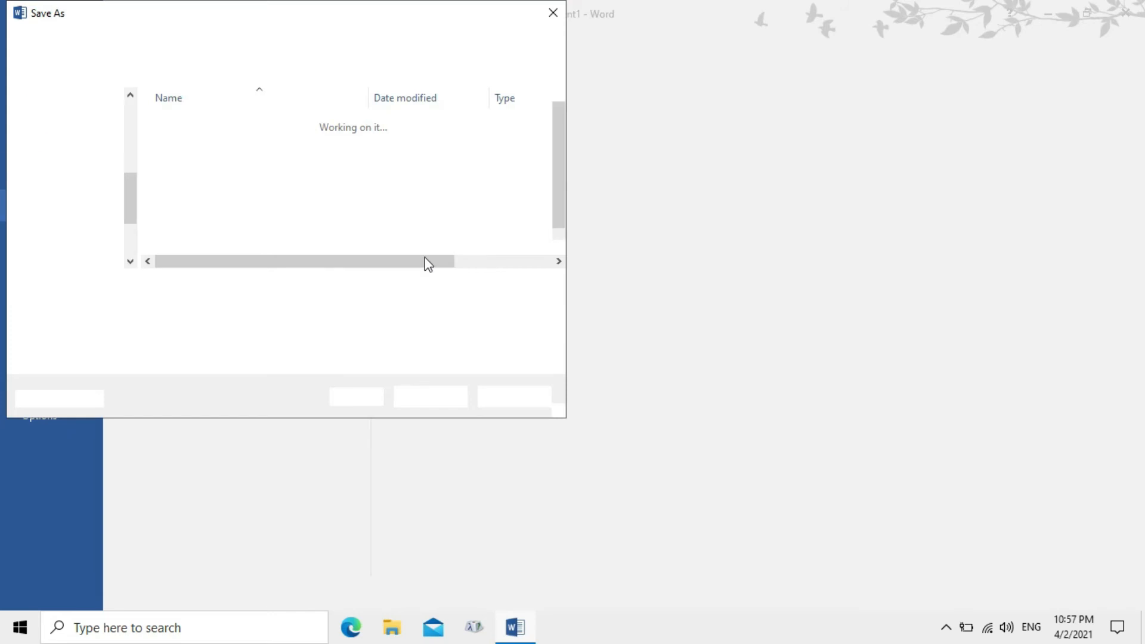
click(62, 146)
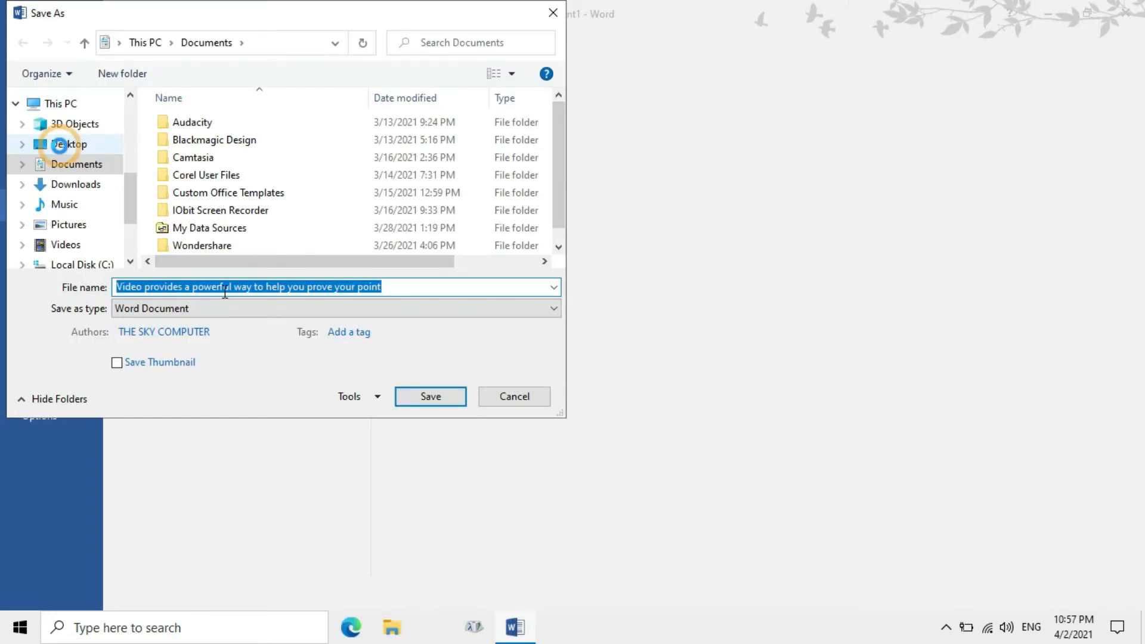
click(274, 287)
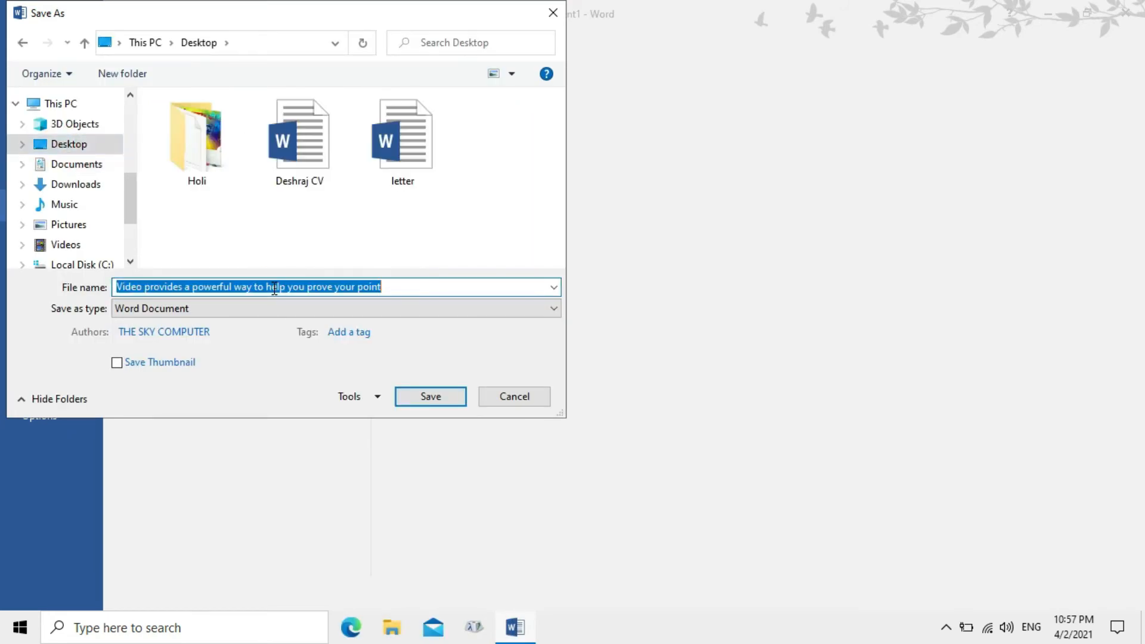
key(BackSpace)
text(Doci)
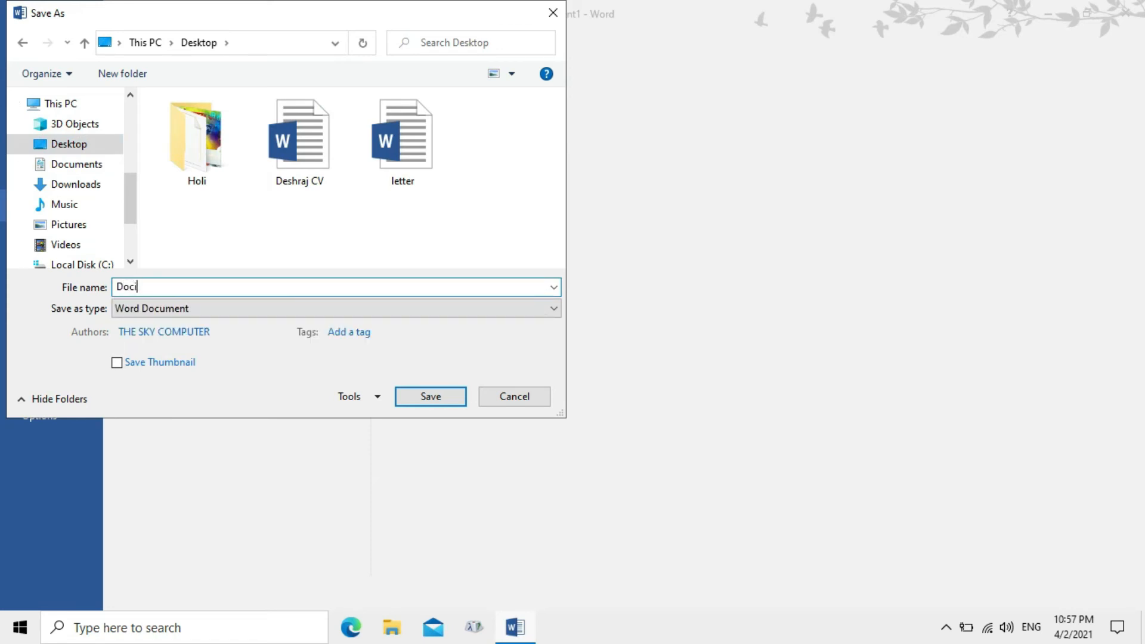
key(BackSpace)
text(1)
click(442, 401)
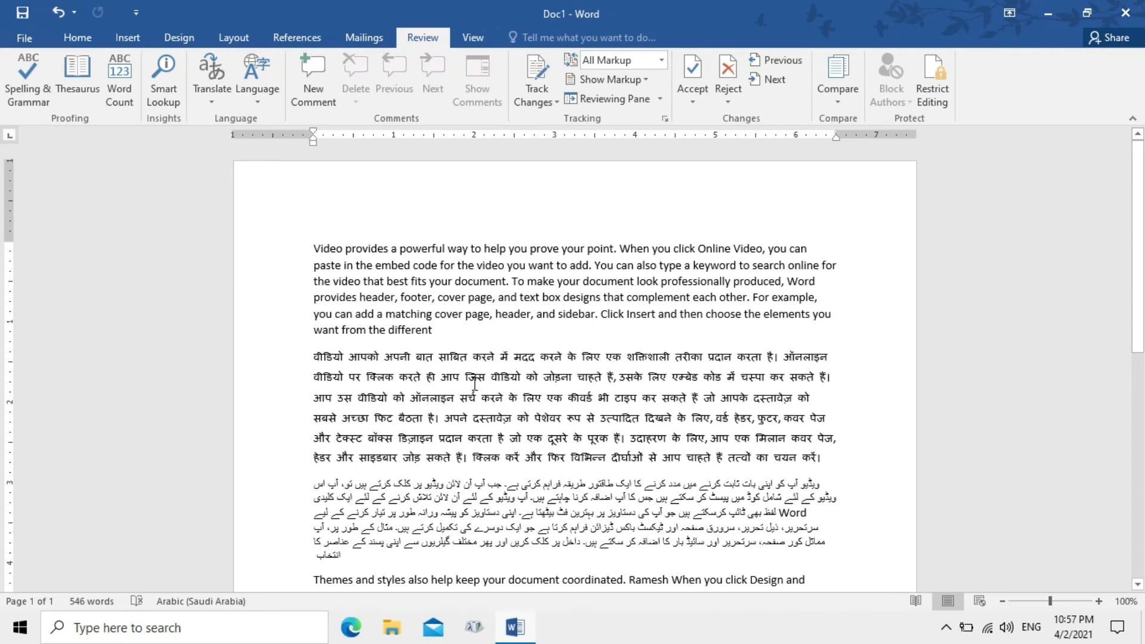
Delete the first three Hindi lines and the opening Themes and styles sentences
mouse_move(318, 357)
drag(314, 356, 828, 408)
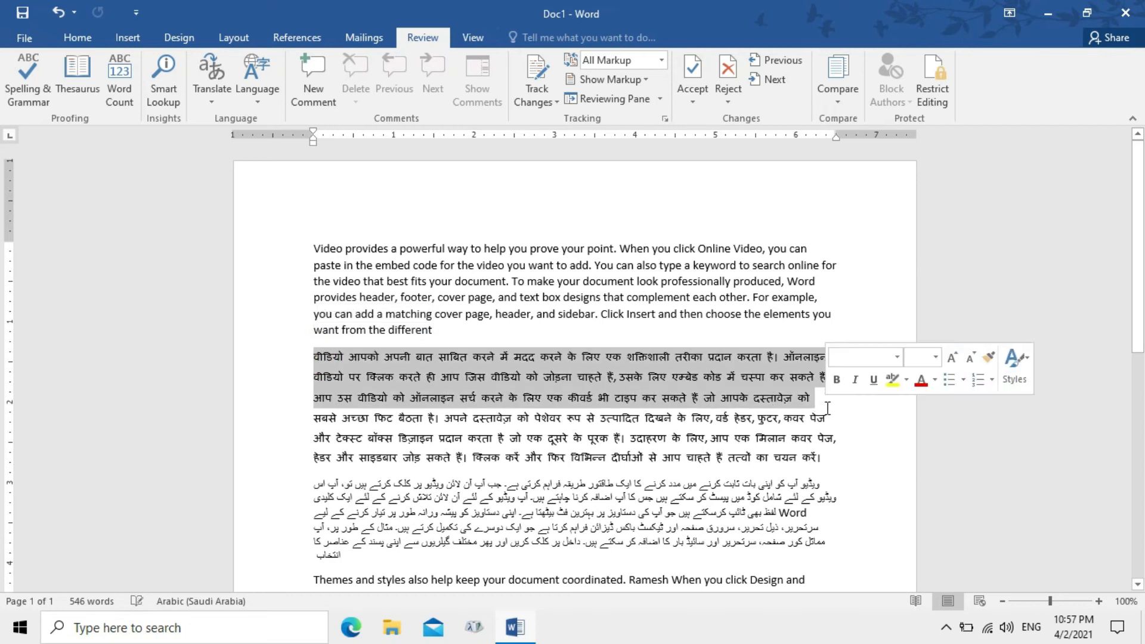
key(Delete)
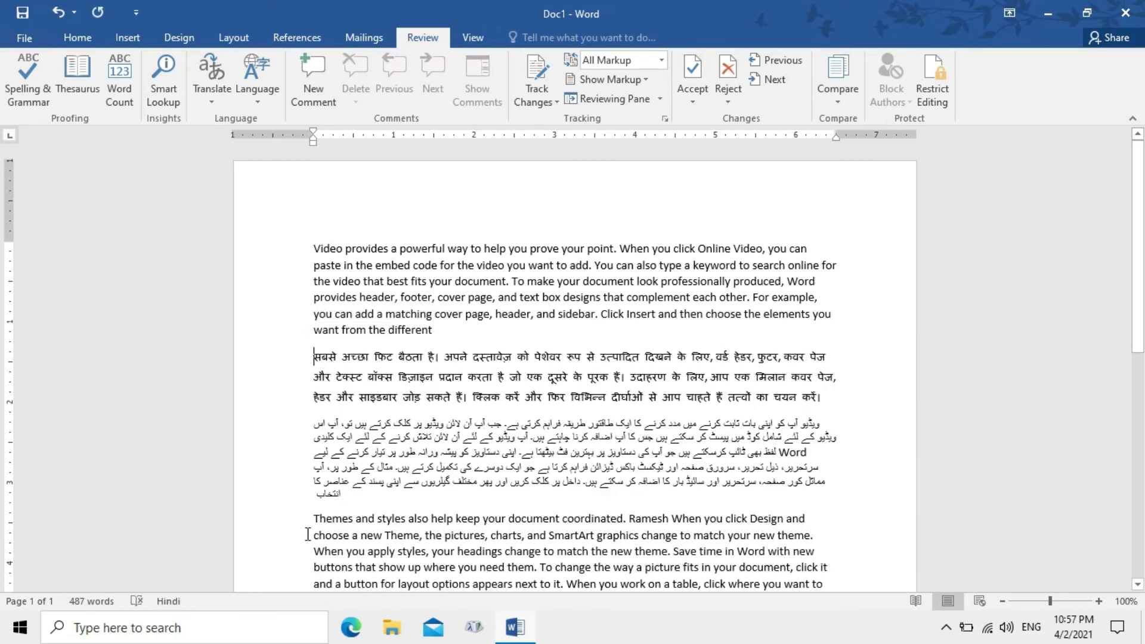
drag(322, 515, 817, 540)
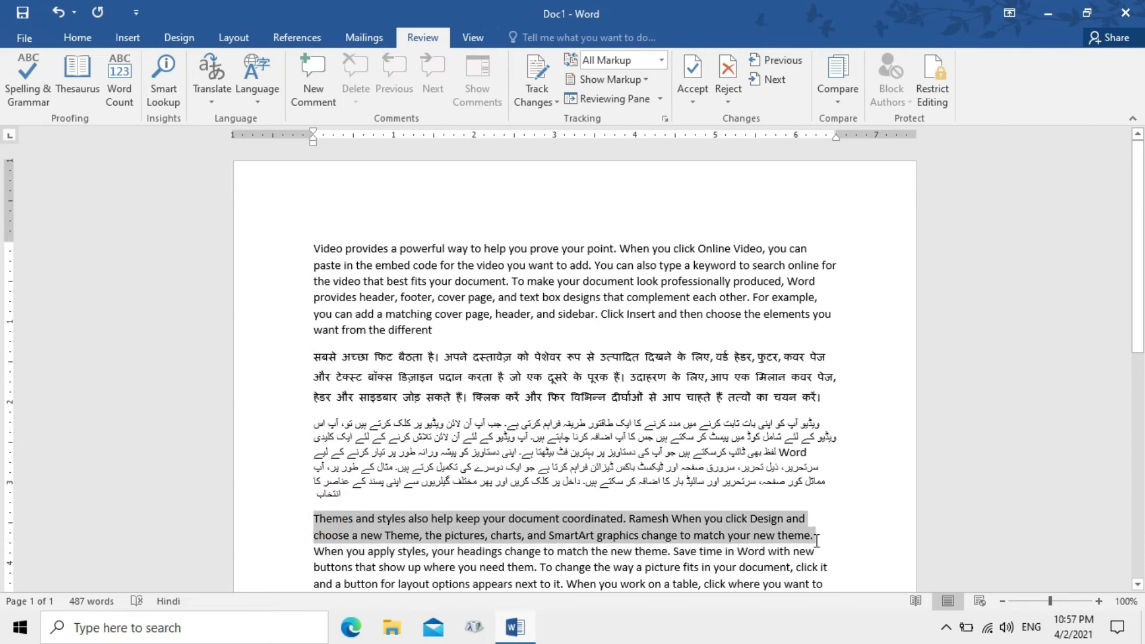
key(Delete)
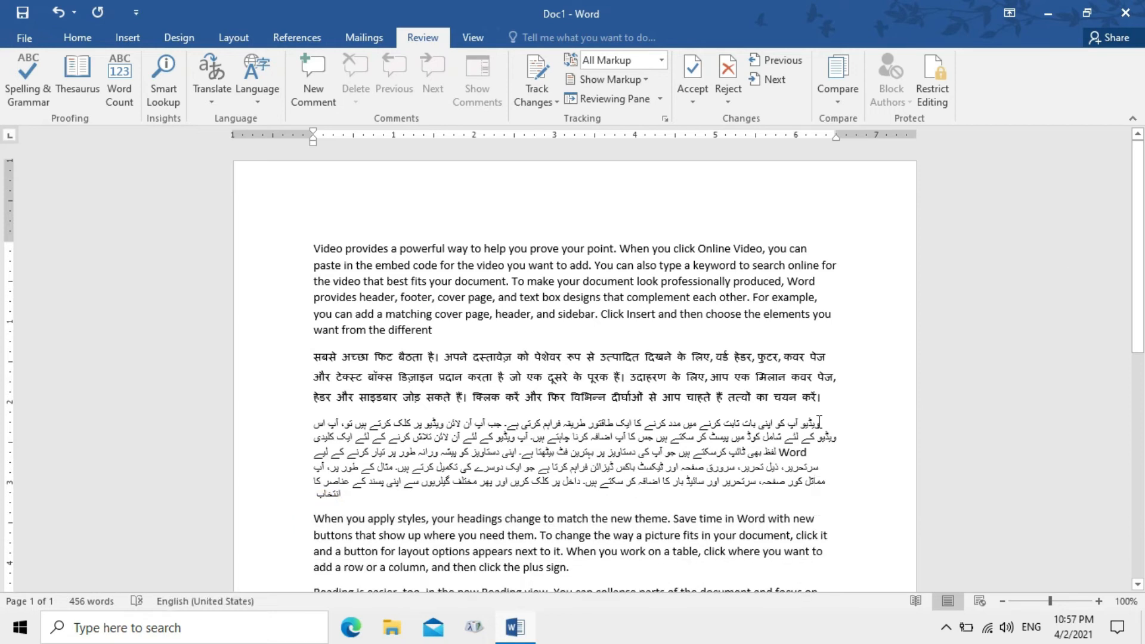
Copy the first Reading is easier lines and paste them above a new closing 'Manager Boss' line
drag(1139, 202, 1141, 238)
scroll(8, 237, down, 1)
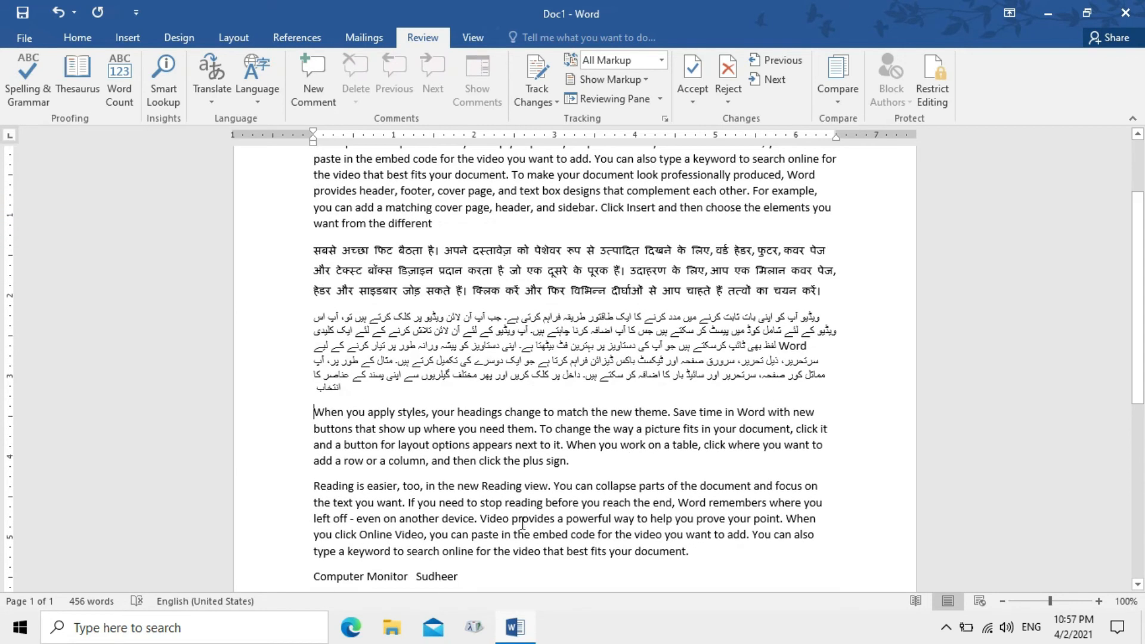
drag(314, 486, 844, 503)
key(ctrl+c)
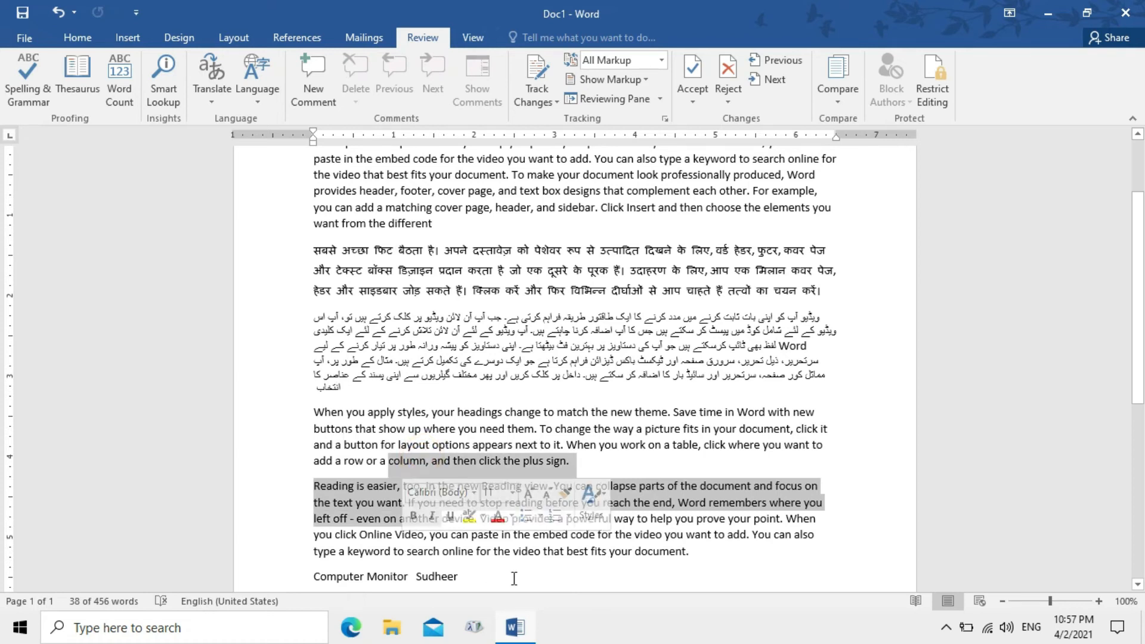
click(490, 582)
key(Return)
key(Return)
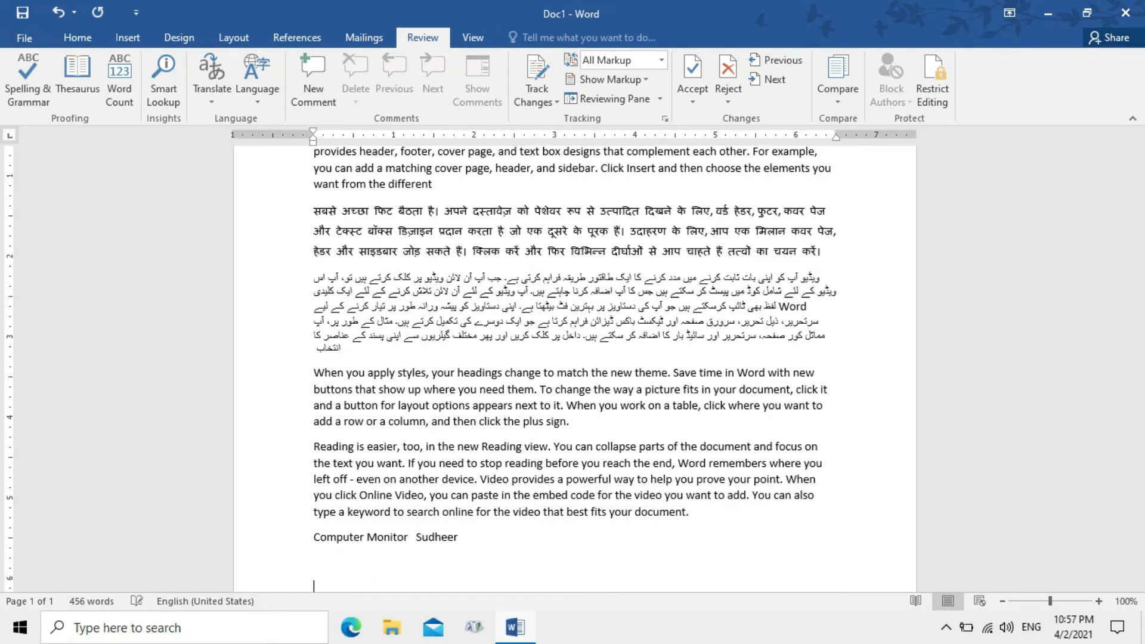
text(Manager Boss)
key(Home)
key(ctrl+v)
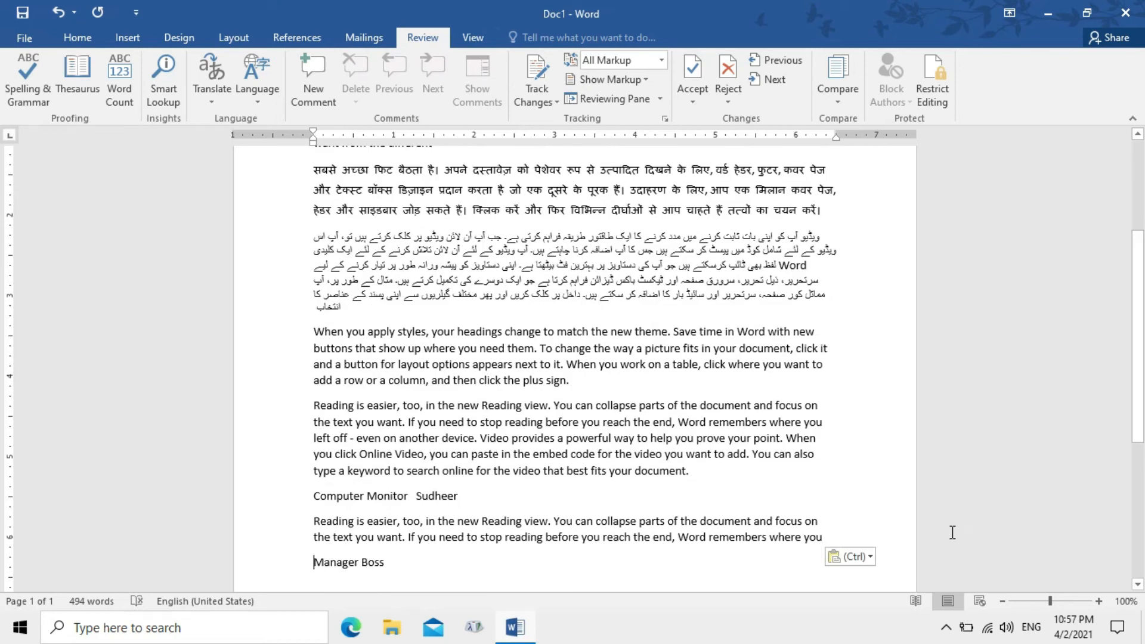
drag(1139, 380, 1139, 288)
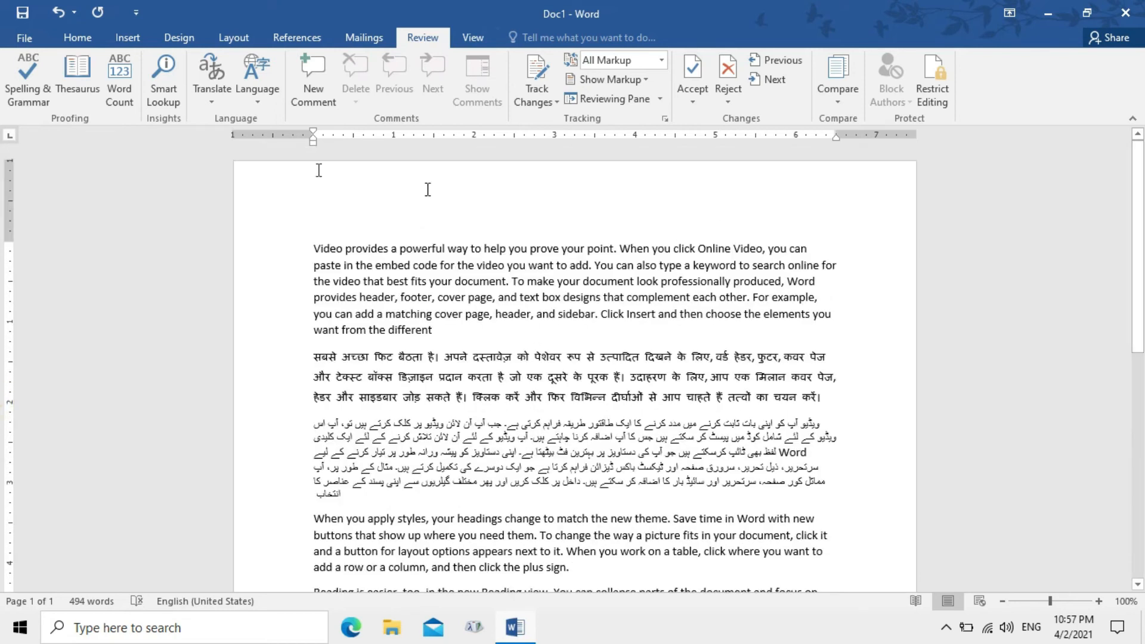
Use Save As to store a Desktop copy, renaming Doc1 to 'Doc2'
click(26, 41)
click(33, 219)
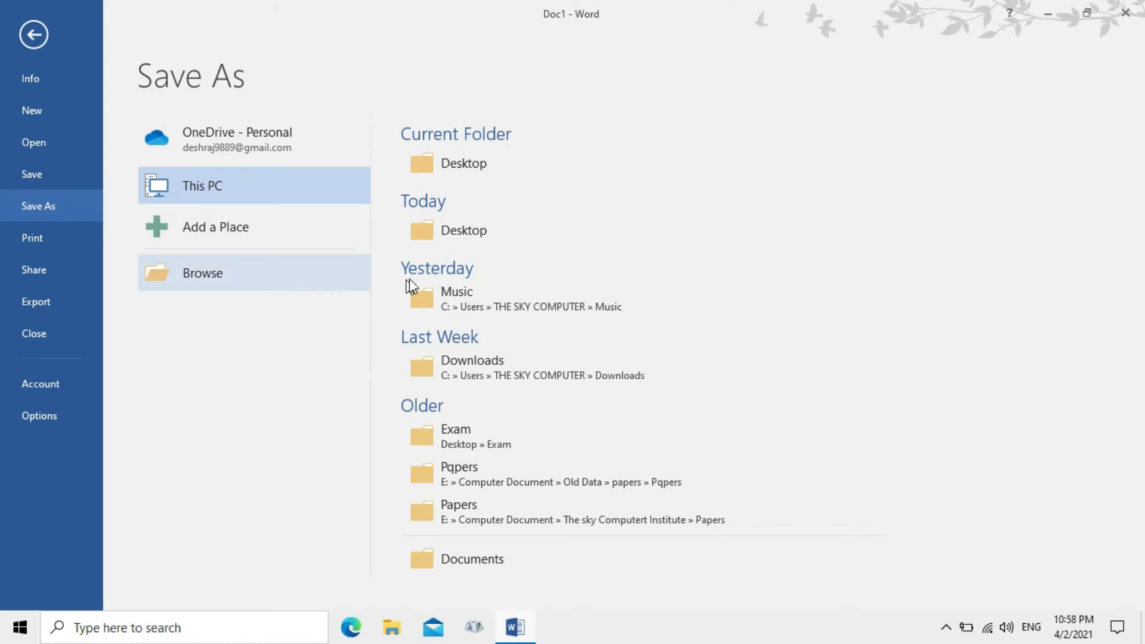
click(324, 273)
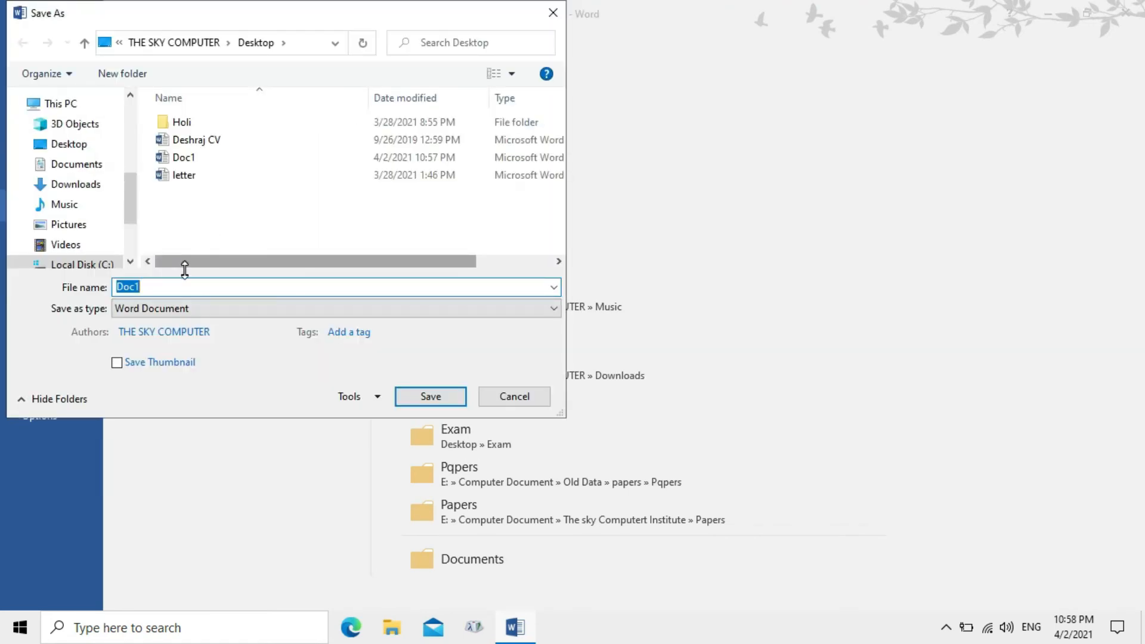
click(185, 286)
key(BackSpace)
text(2)
click(435, 396)
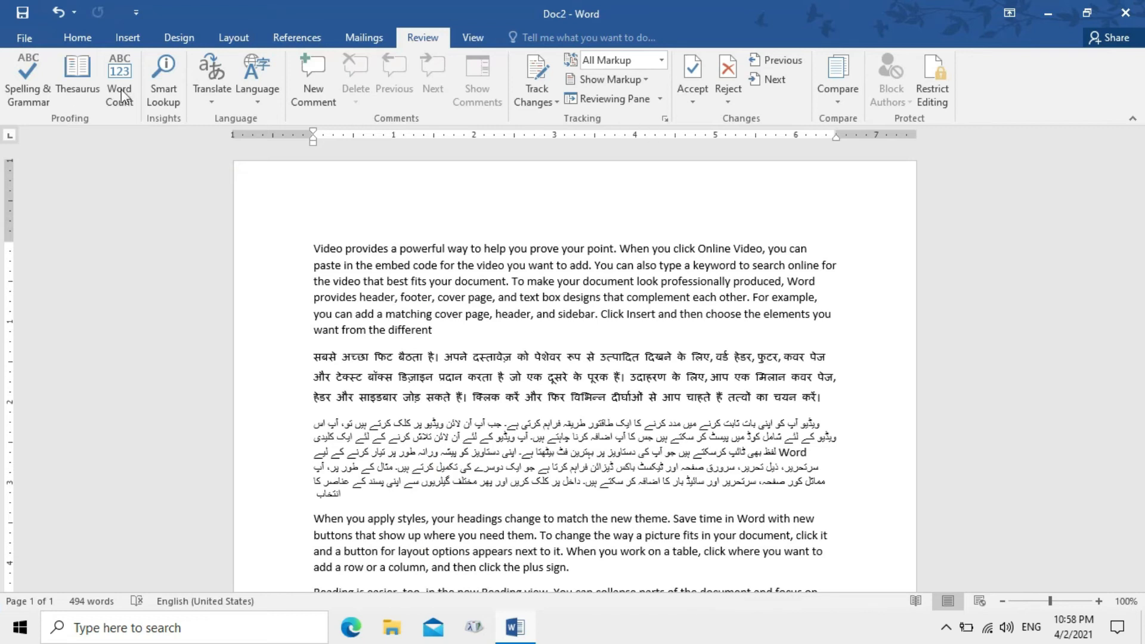
Create a new blank document
click(23, 37)
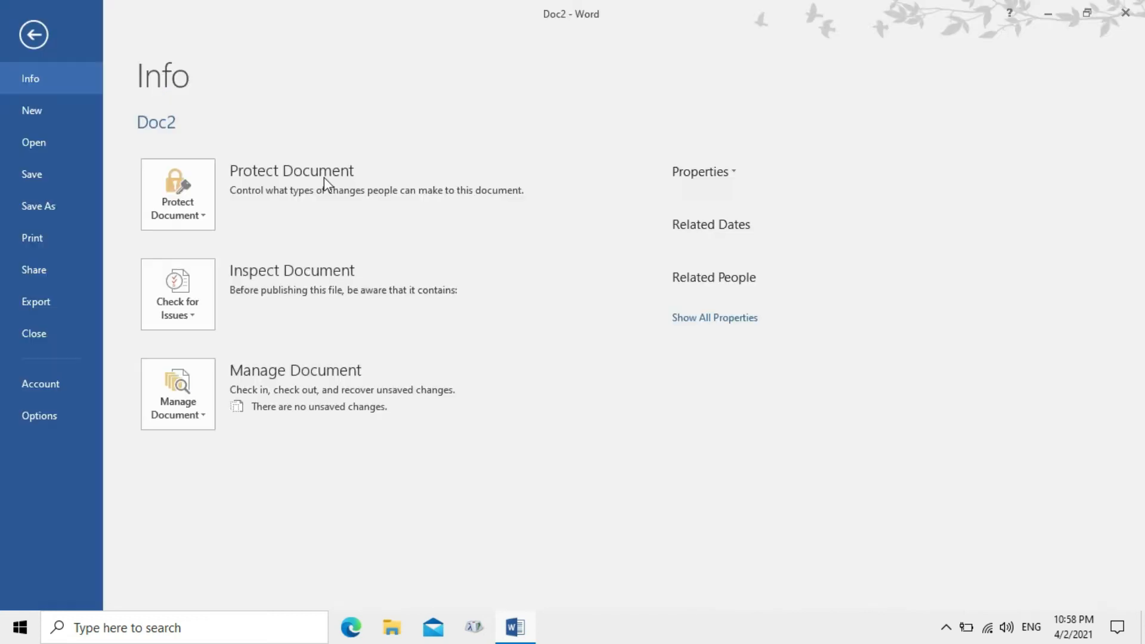
click(43, 102)
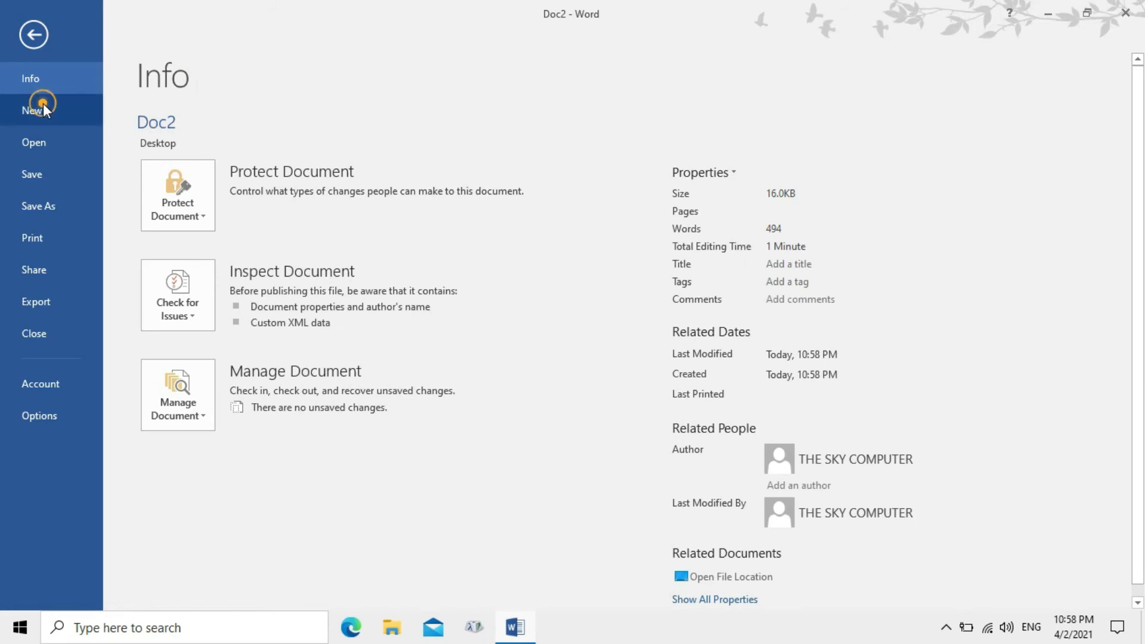
click(256, 236)
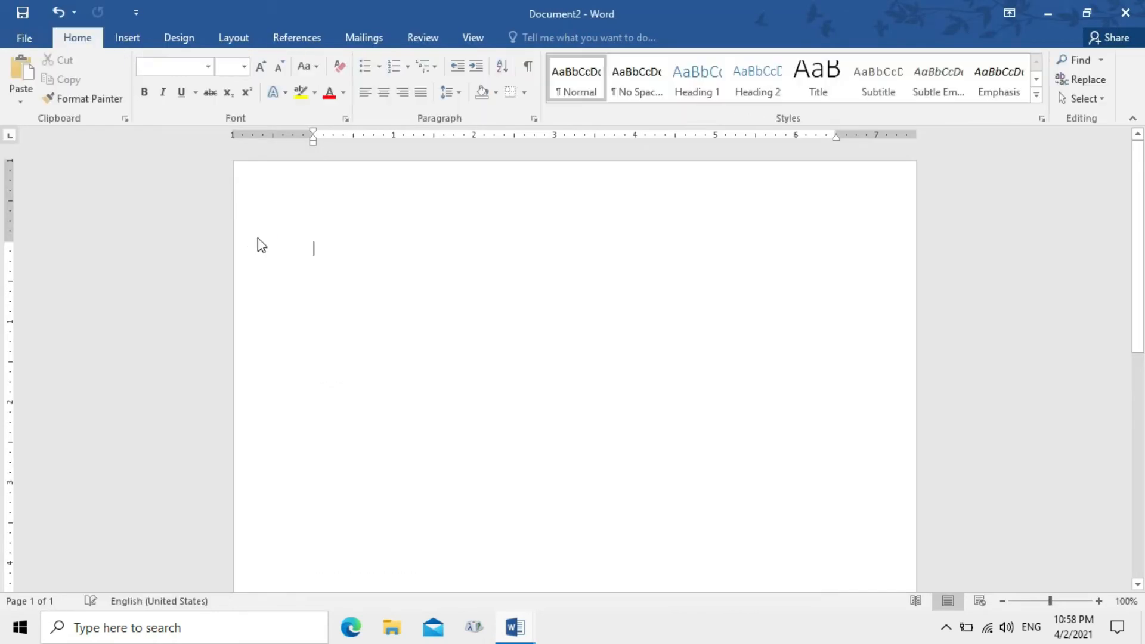
Run Review > Compare with Doc1.docx as original and Doc2 as revised
click(412, 43)
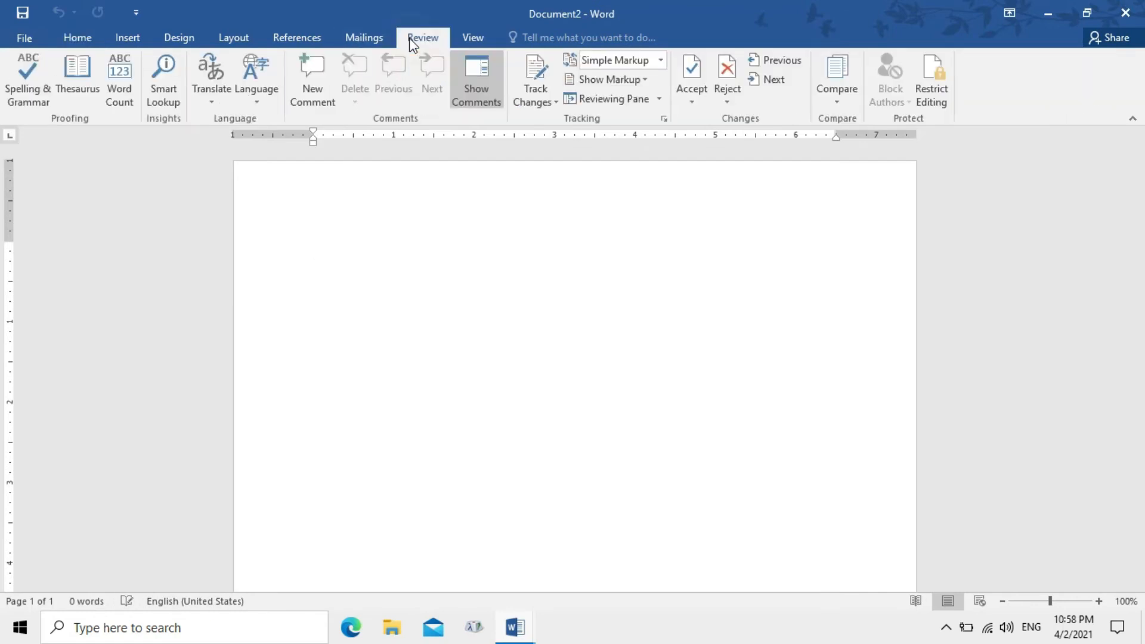
click(836, 79)
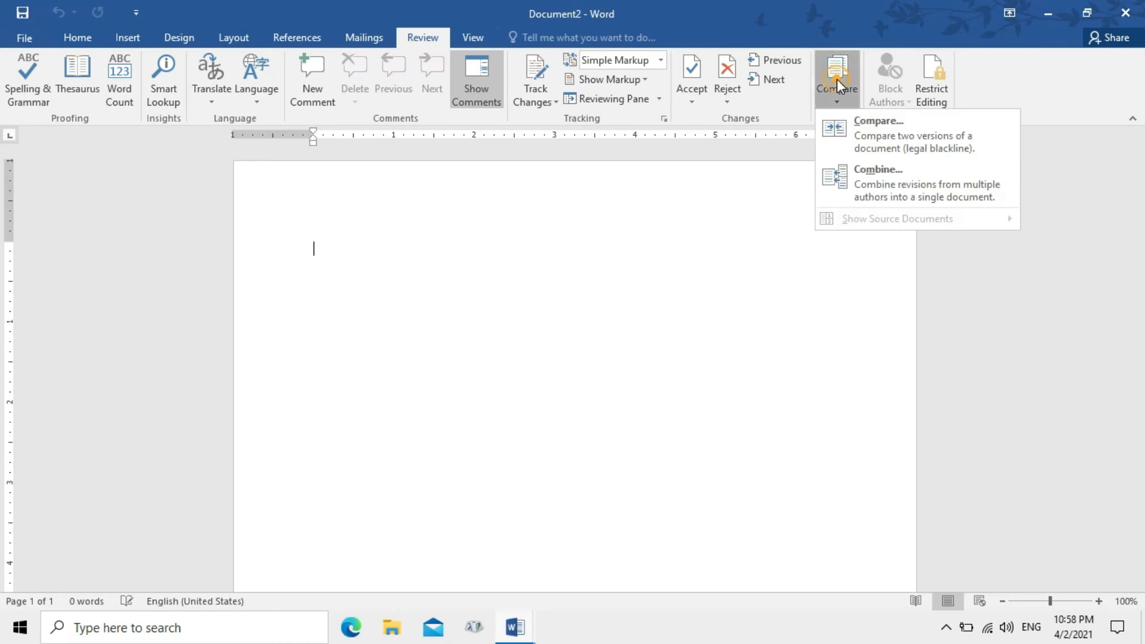
click(874, 142)
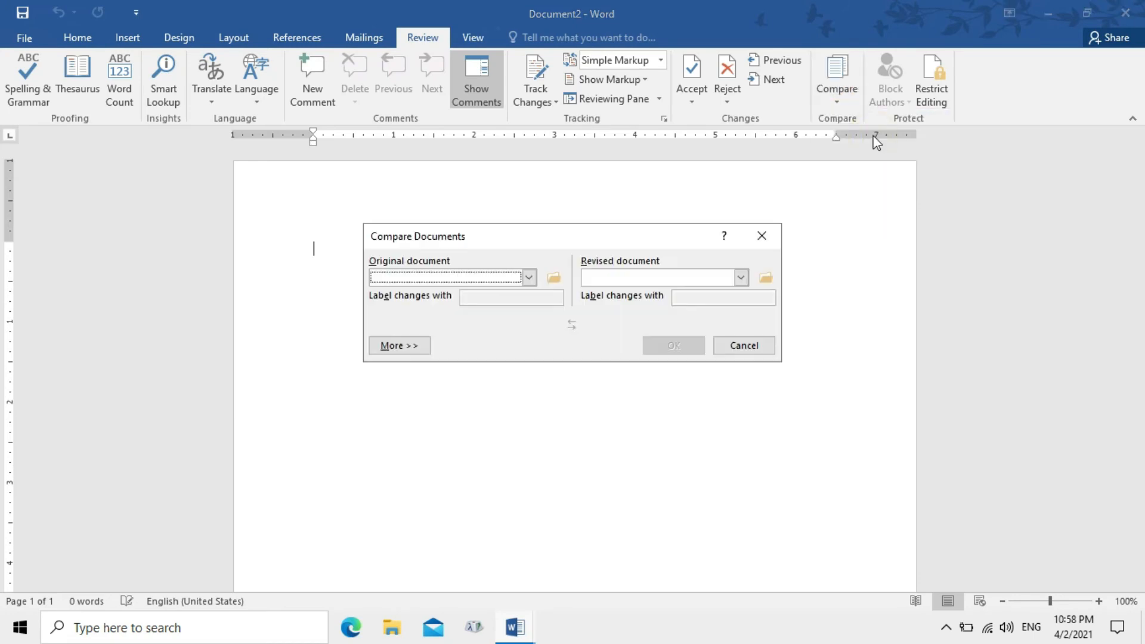
click(529, 278)
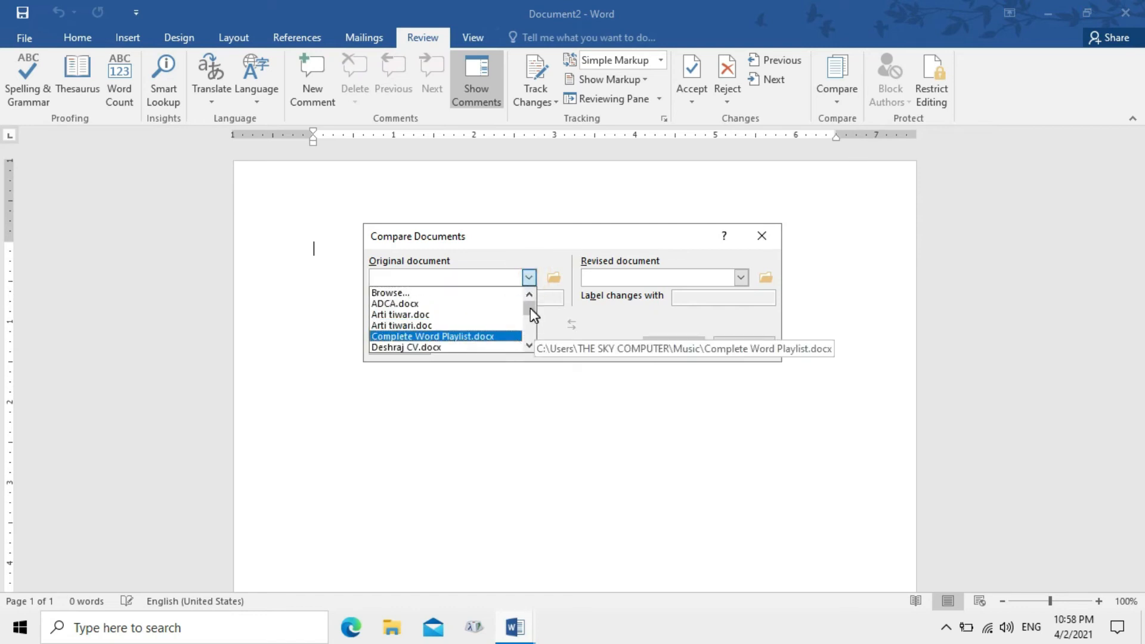
drag(529, 305, 533, 317)
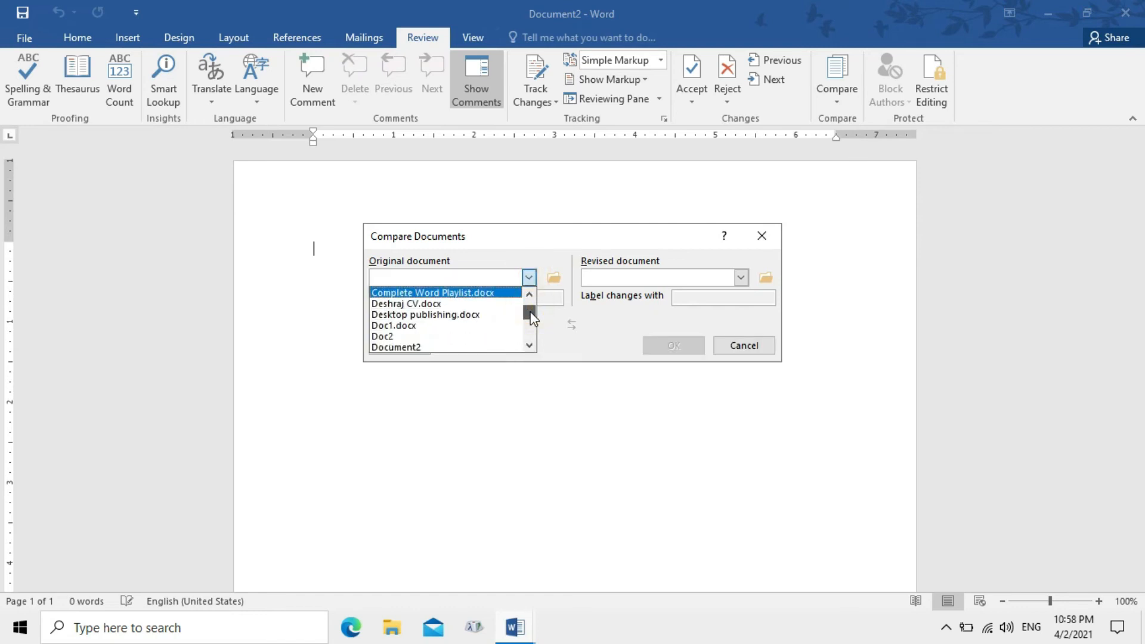
click(414, 328)
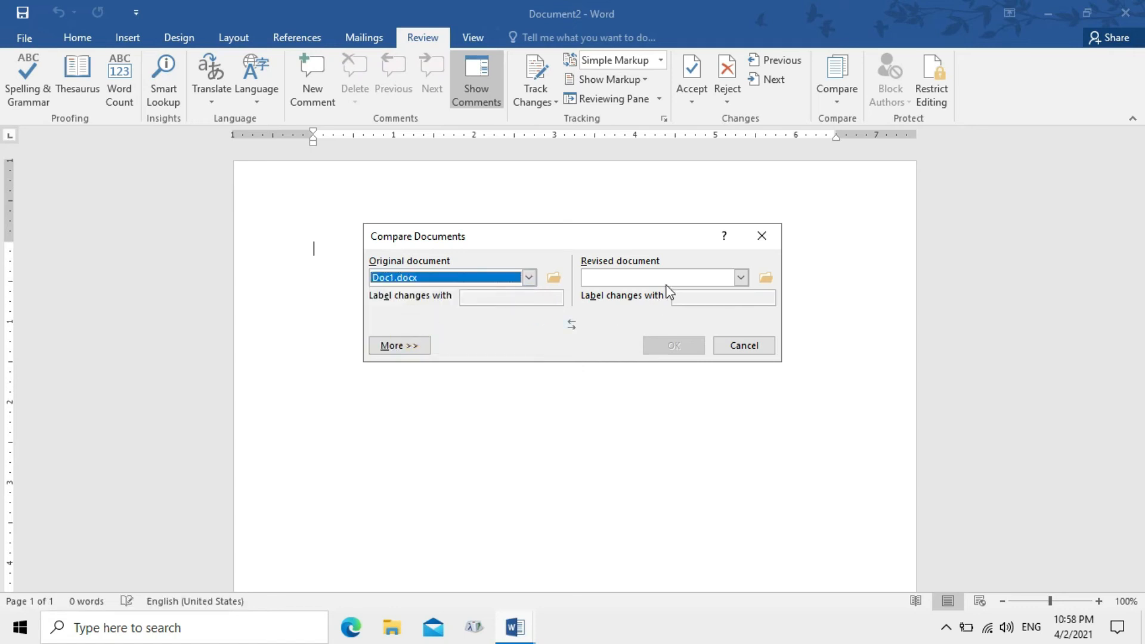
click(735, 277)
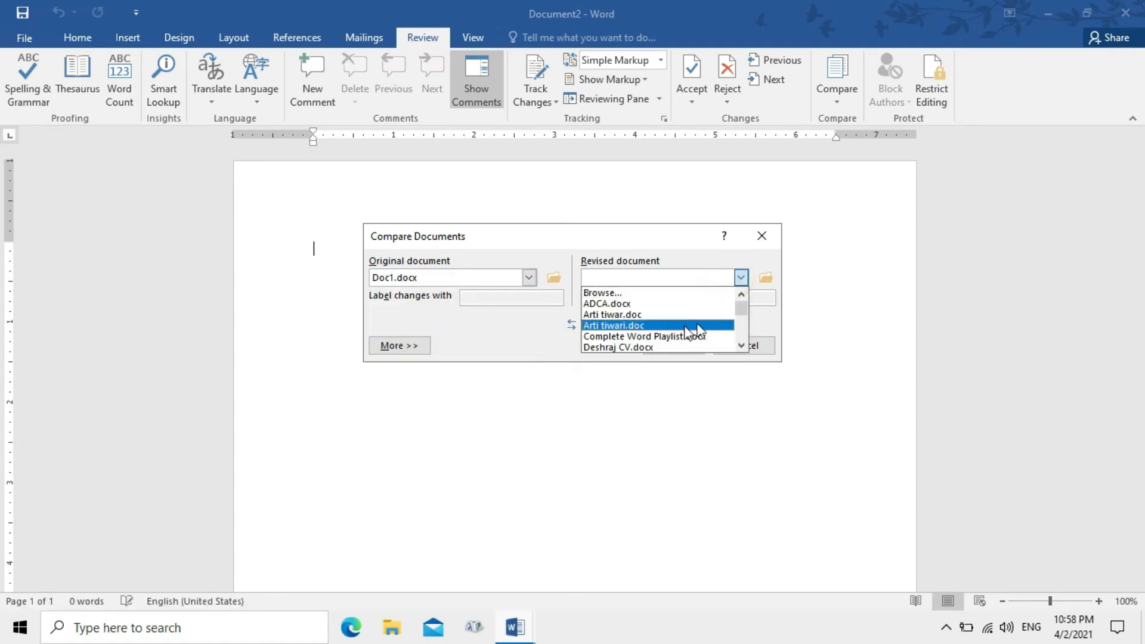
click(741, 345)
click(741, 346)
click(741, 345)
click(667, 347)
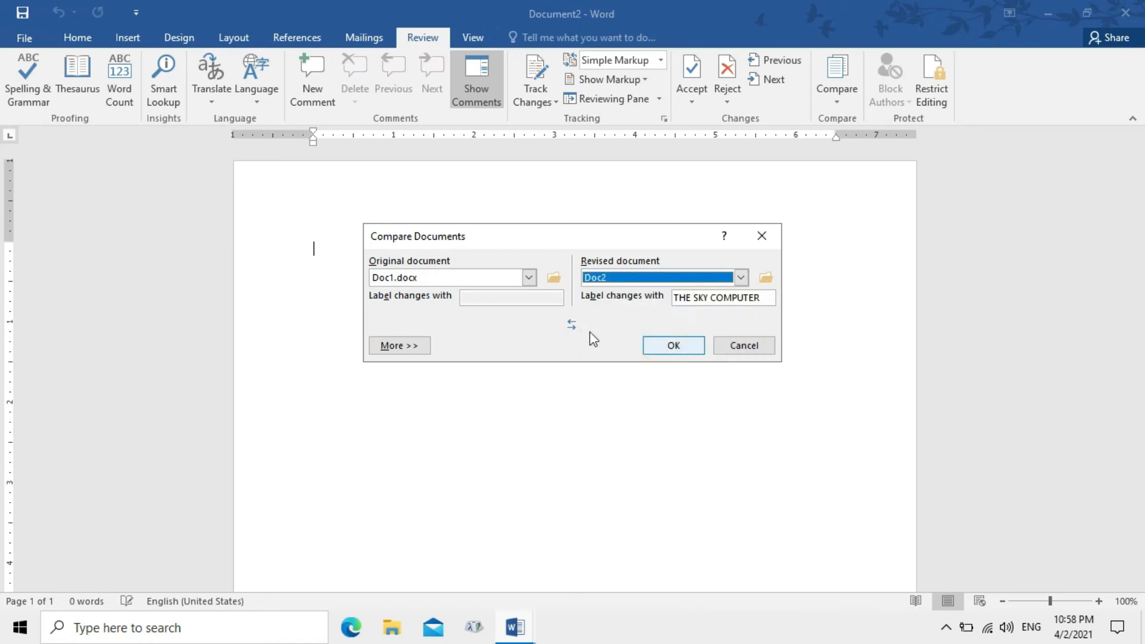
click(656, 347)
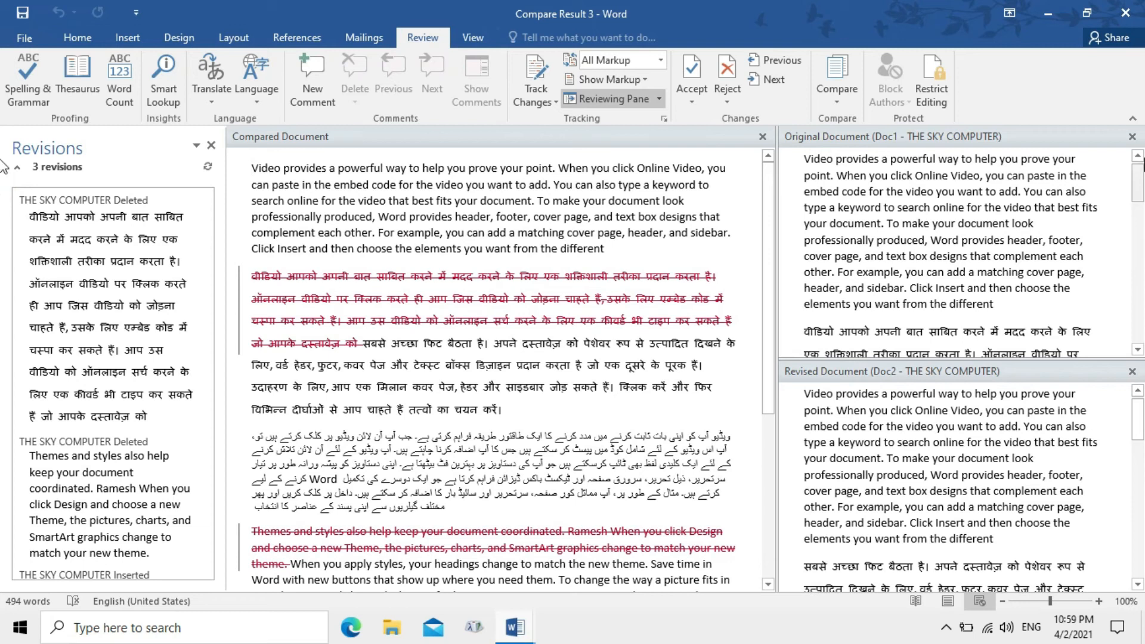
Scroll through Compare Result 3 to review its three revisions
drag(1139, 179, 1141, 260)
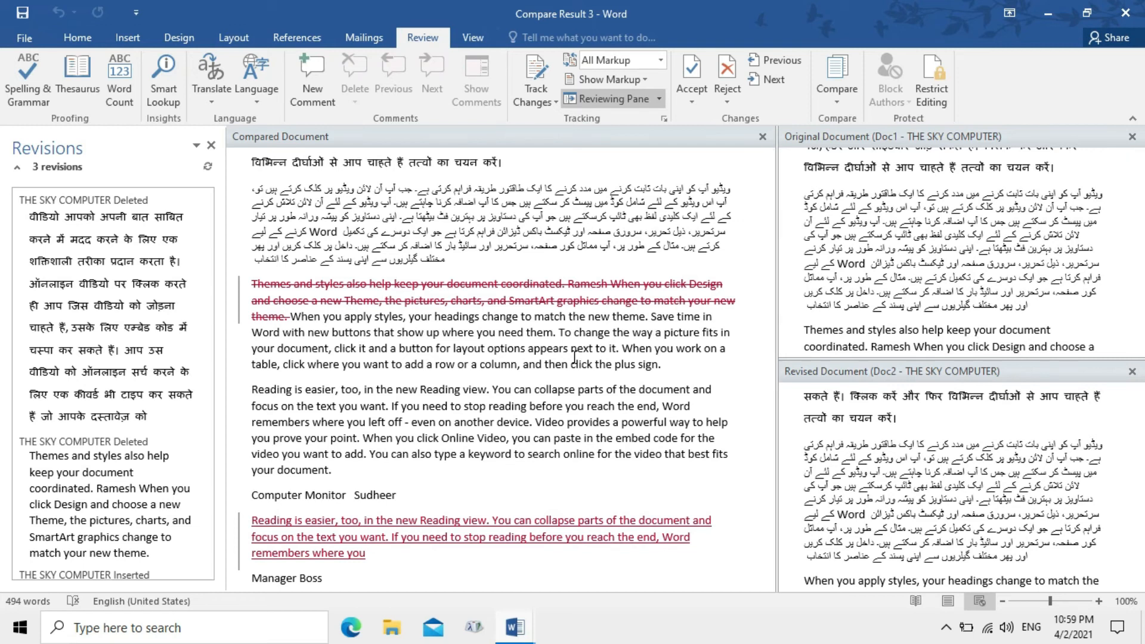
mouse_move(314, 544)
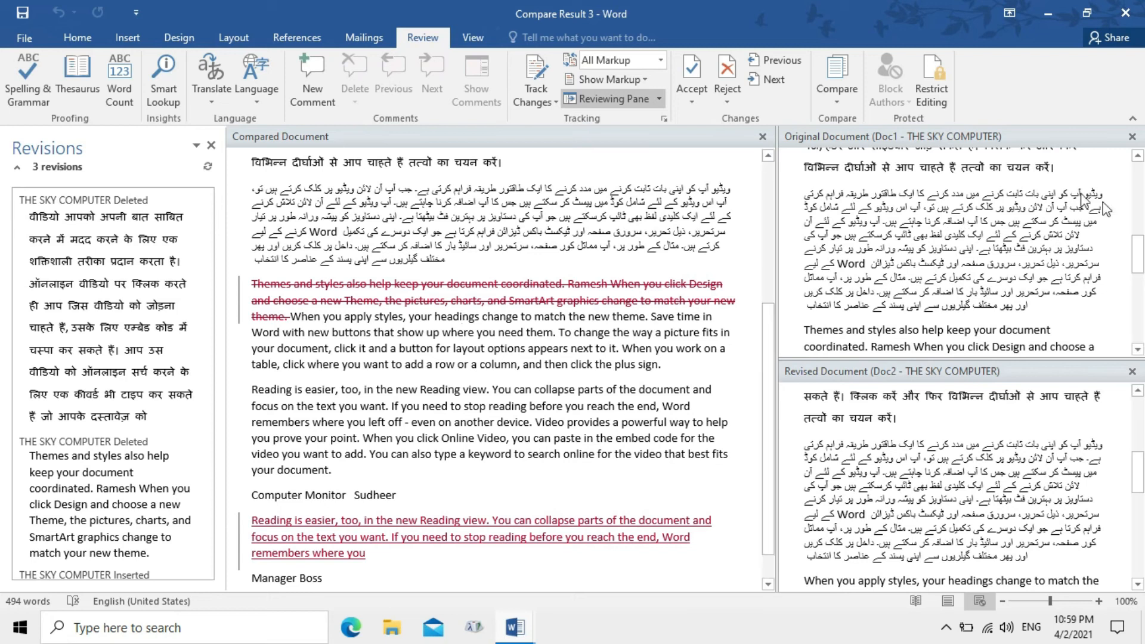
Hide the comparison's source documents, then show only the original document beside it
click(841, 111)
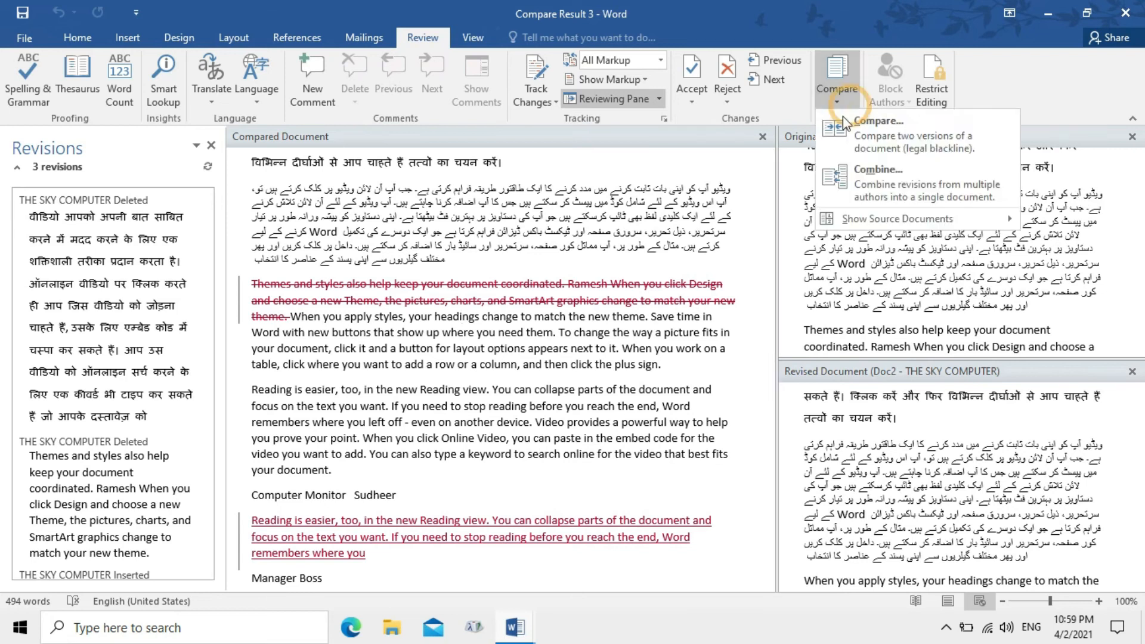
mouse_move(883, 226)
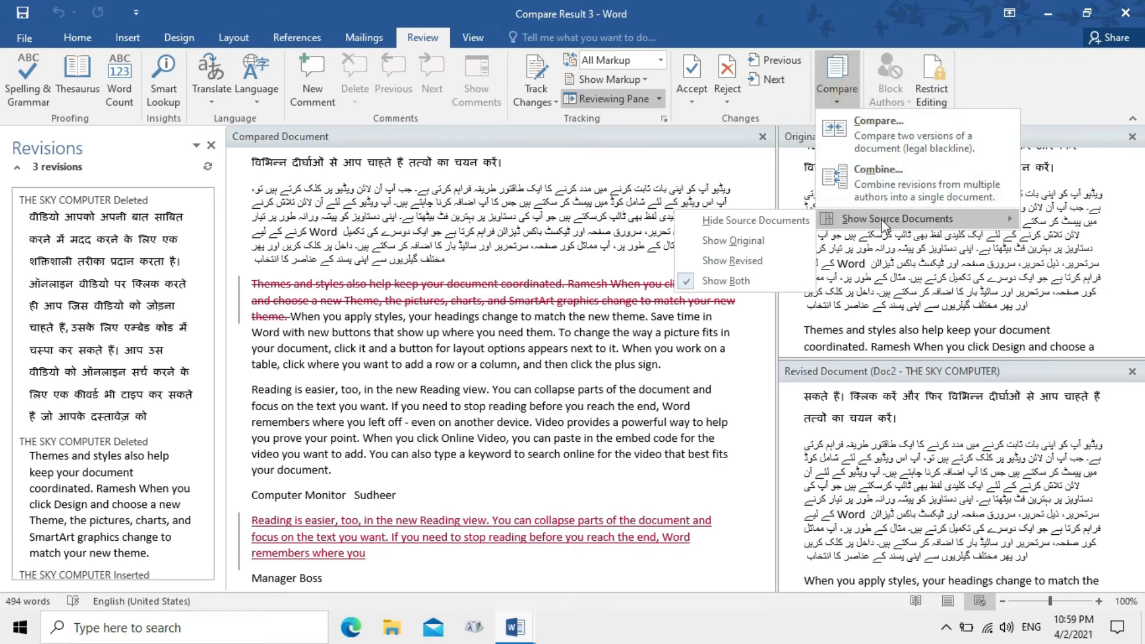
click(772, 226)
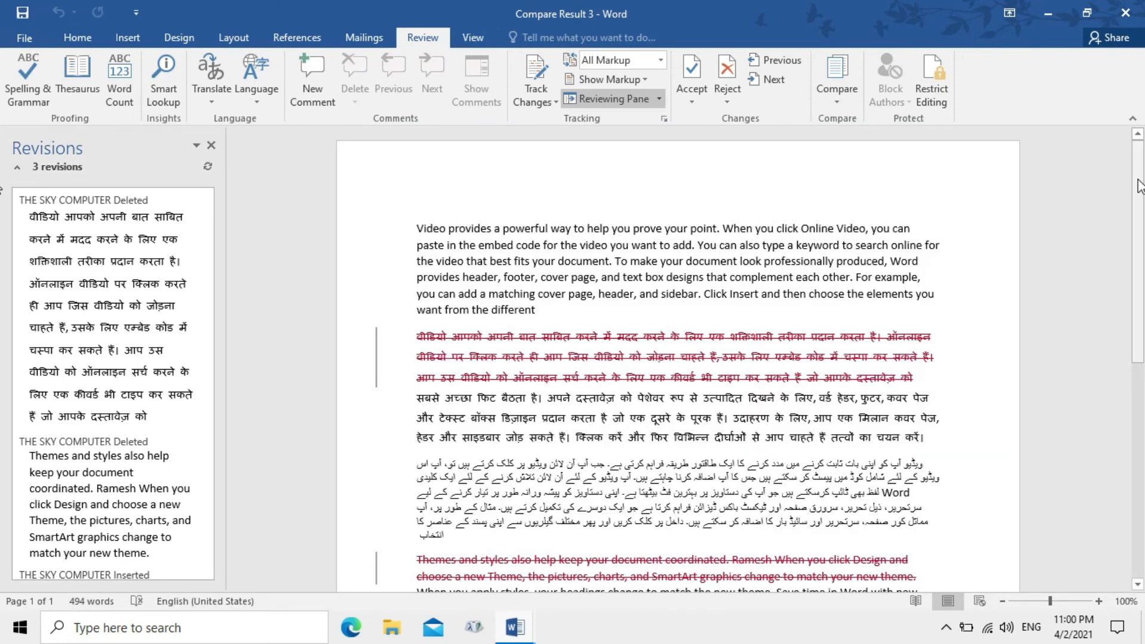
click(839, 102)
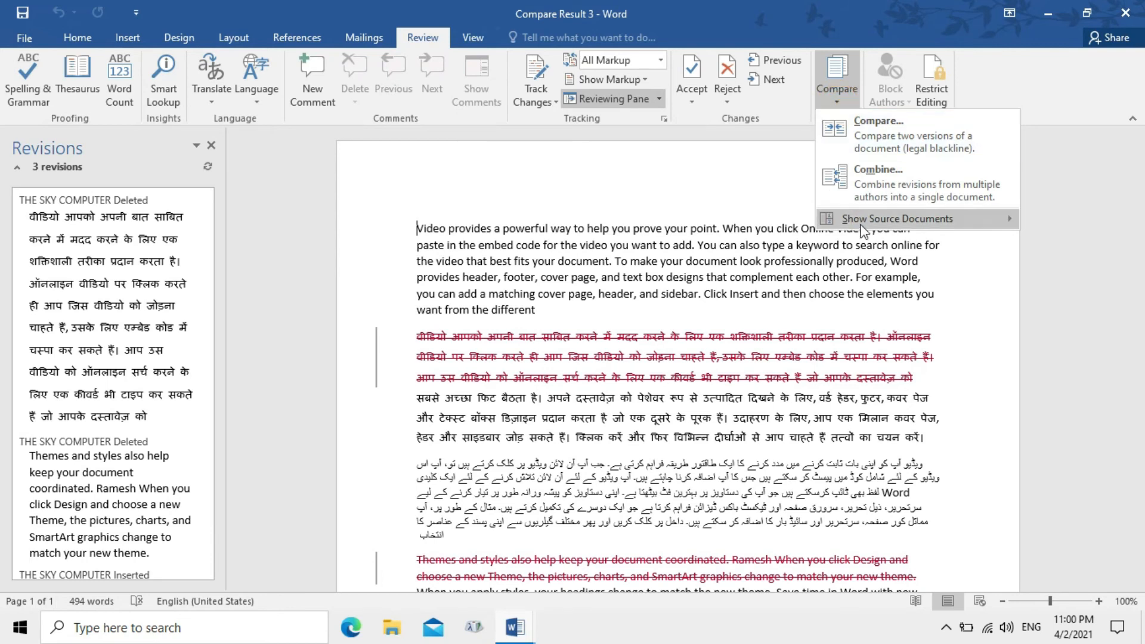
mouse_move(863, 230)
click(735, 239)
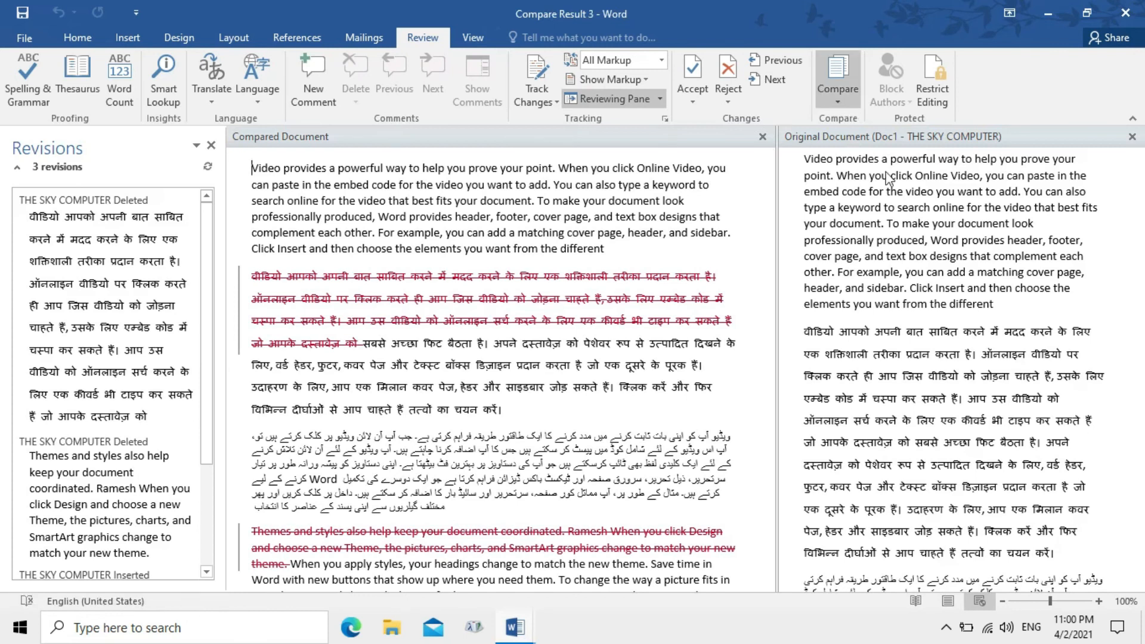
mouse_move(1143, 249)
mouse_down()
mouse_move(1143, 476)
mouse_move(1143, 227)
mouse_up()
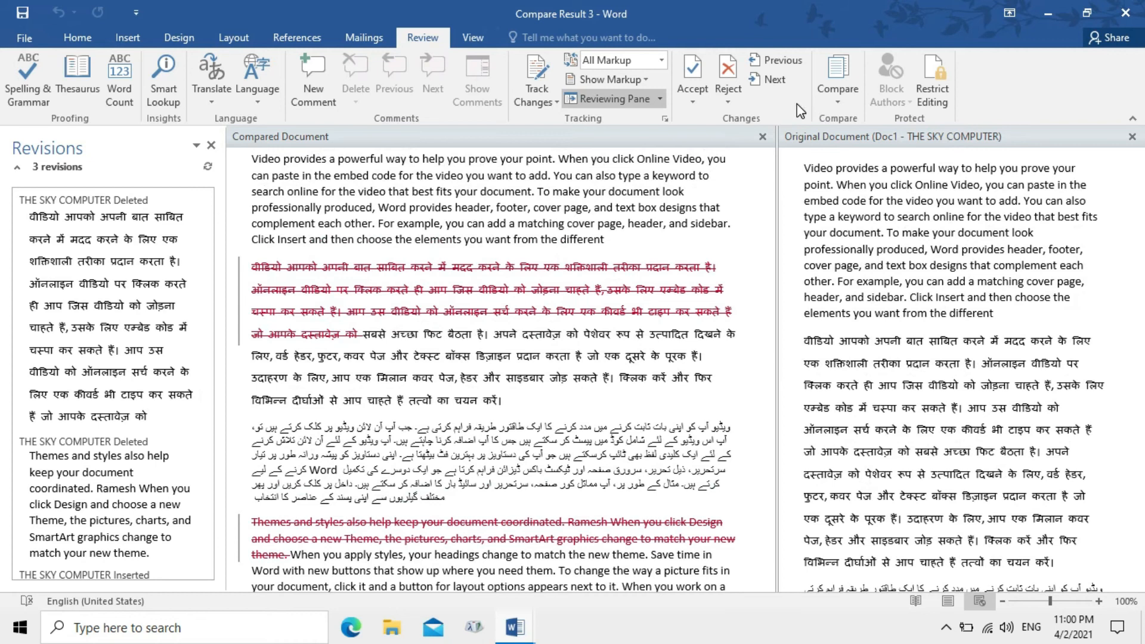
Show only the revised document, then both sources, then switch to a new blank document
click(838, 87)
mouse_move(847, 218)
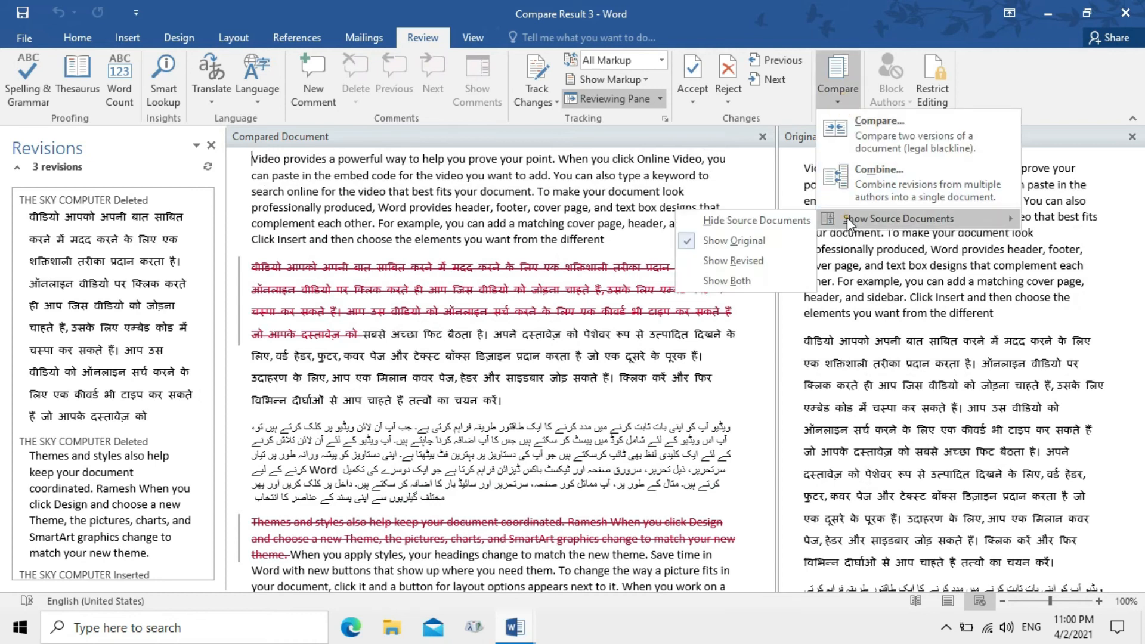
click(759, 262)
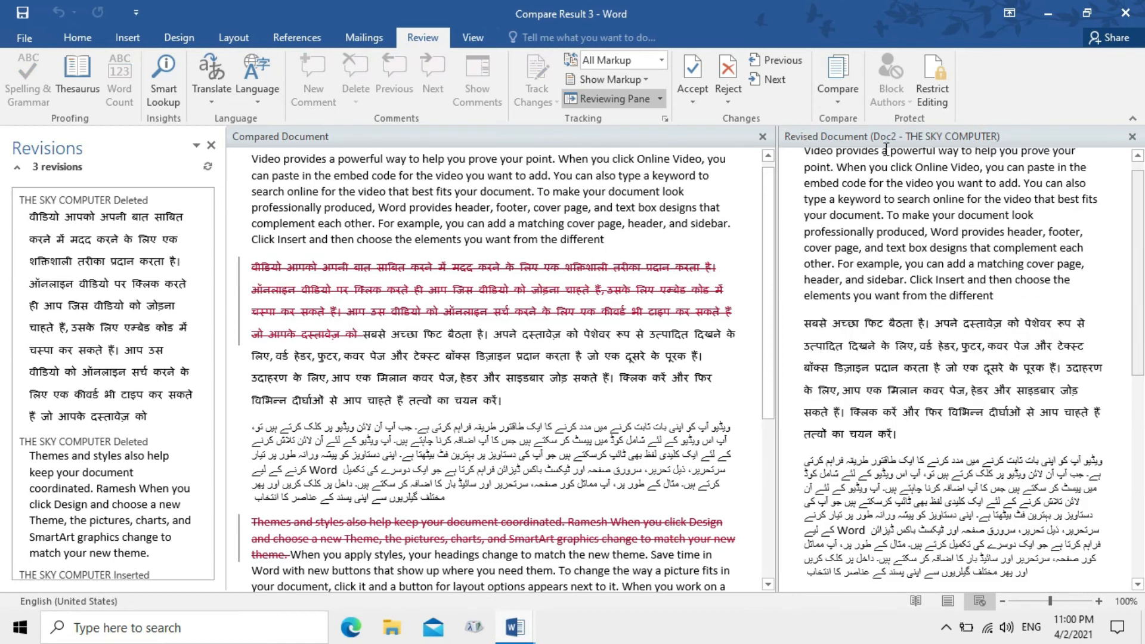
click(850, 98)
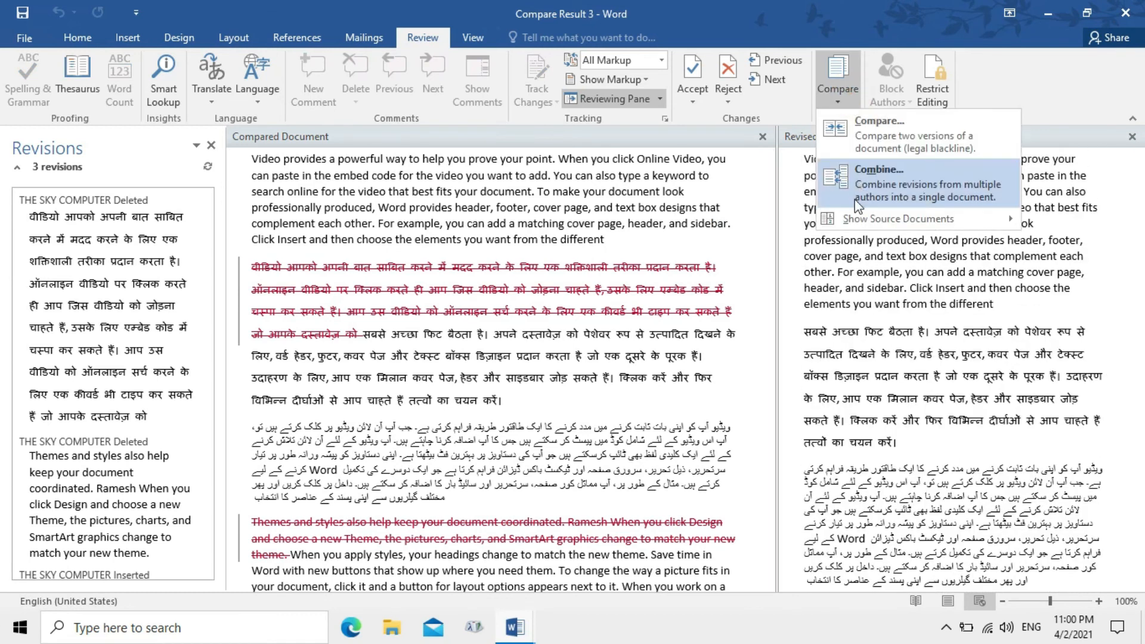
mouse_move(850, 216)
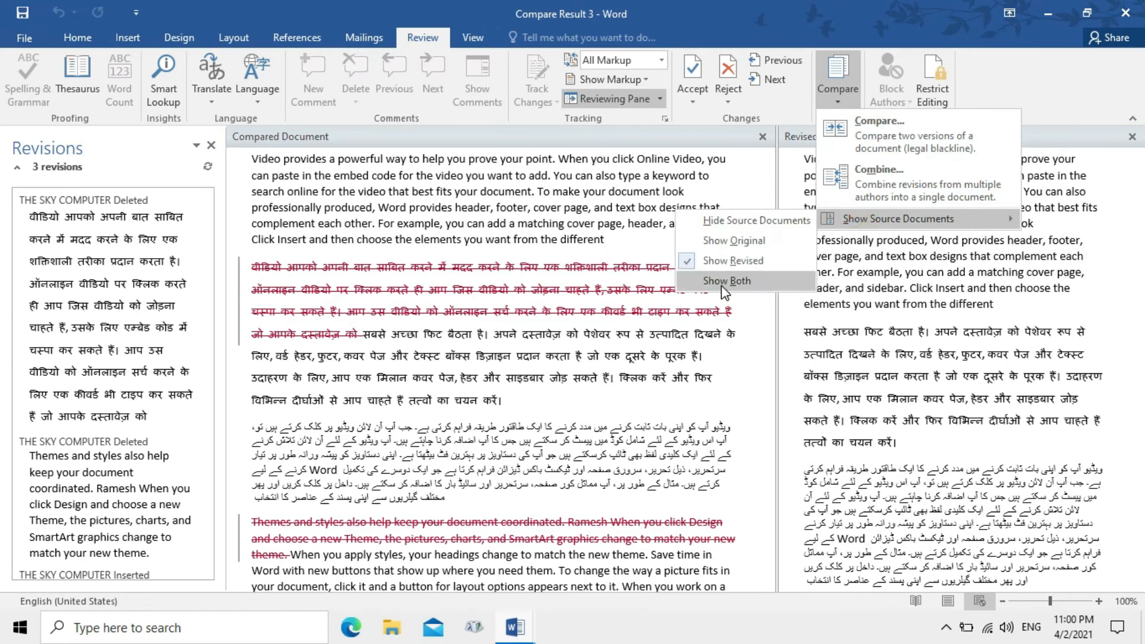
click(725, 280)
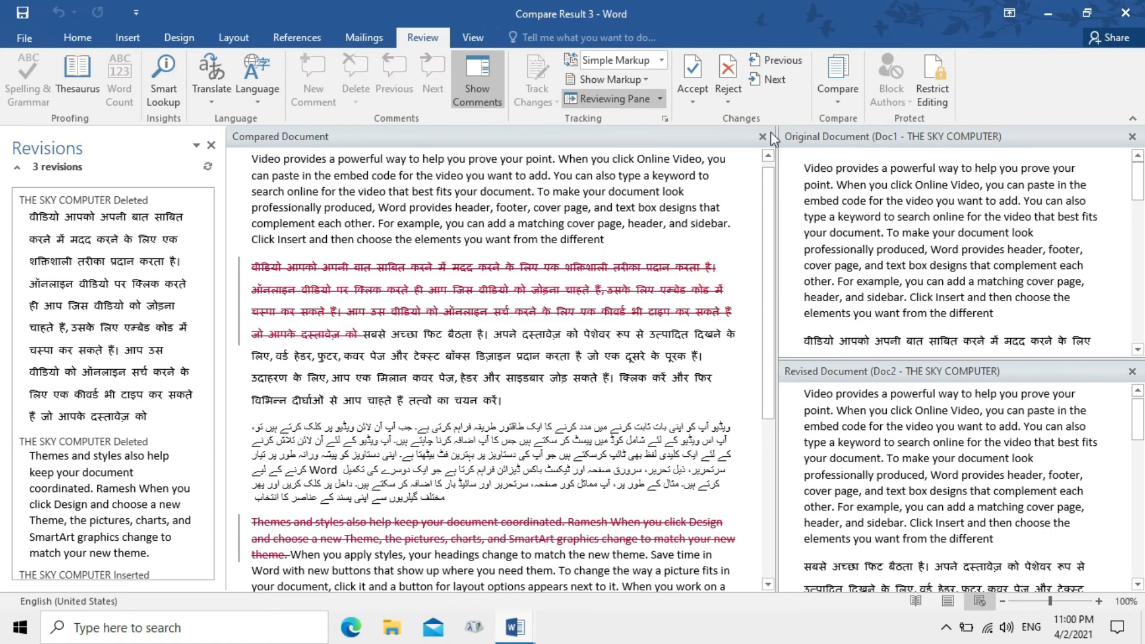
click(836, 106)
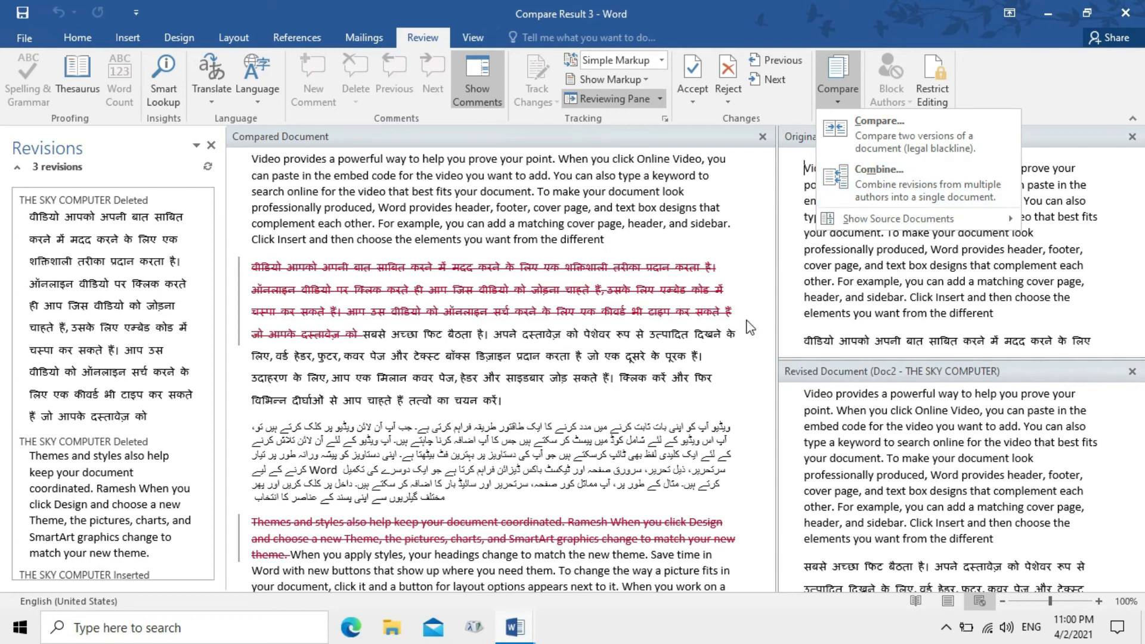
click(738, 293)
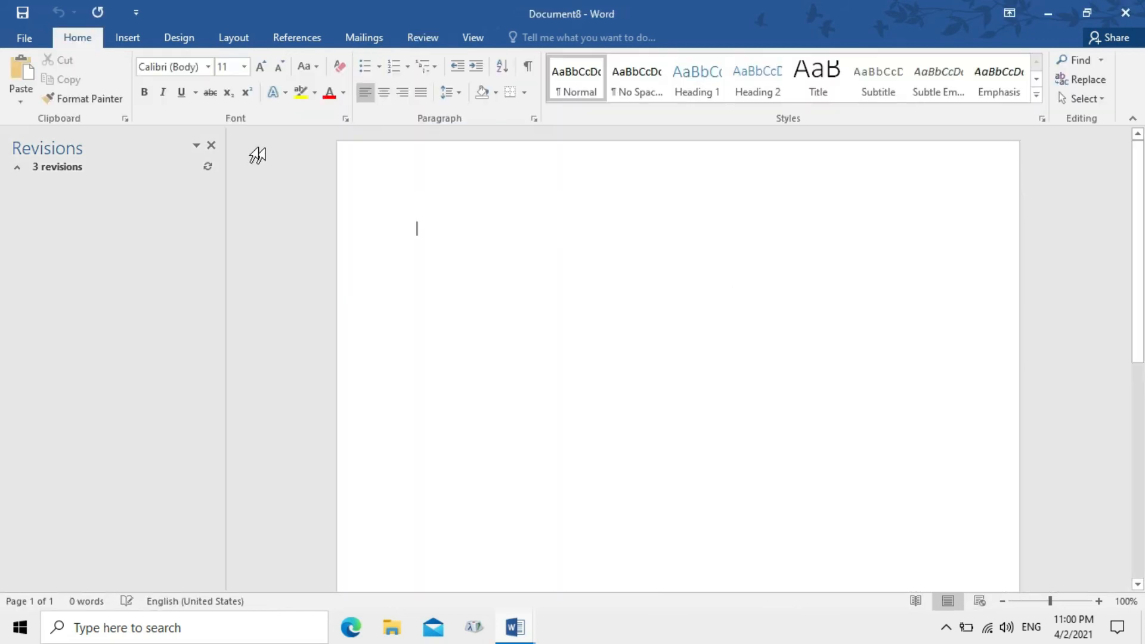
Start Combine Documents and try a listed original file, dismissing the file-not-found error
click(211, 145)
click(425, 37)
click(849, 91)
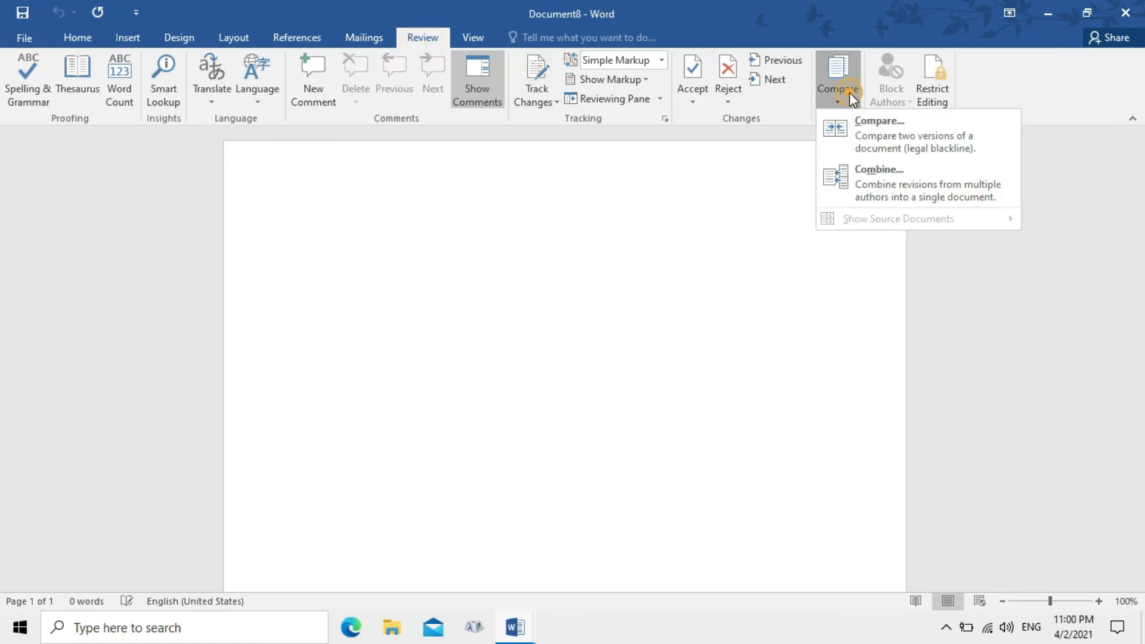
click(869, 175)
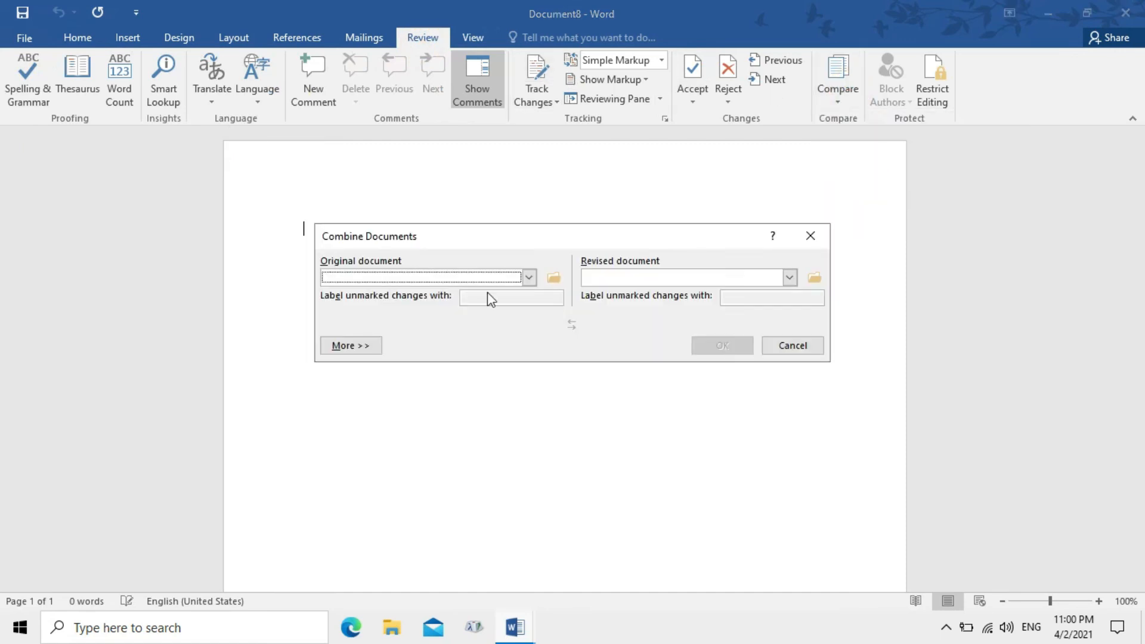
click(529, 277)
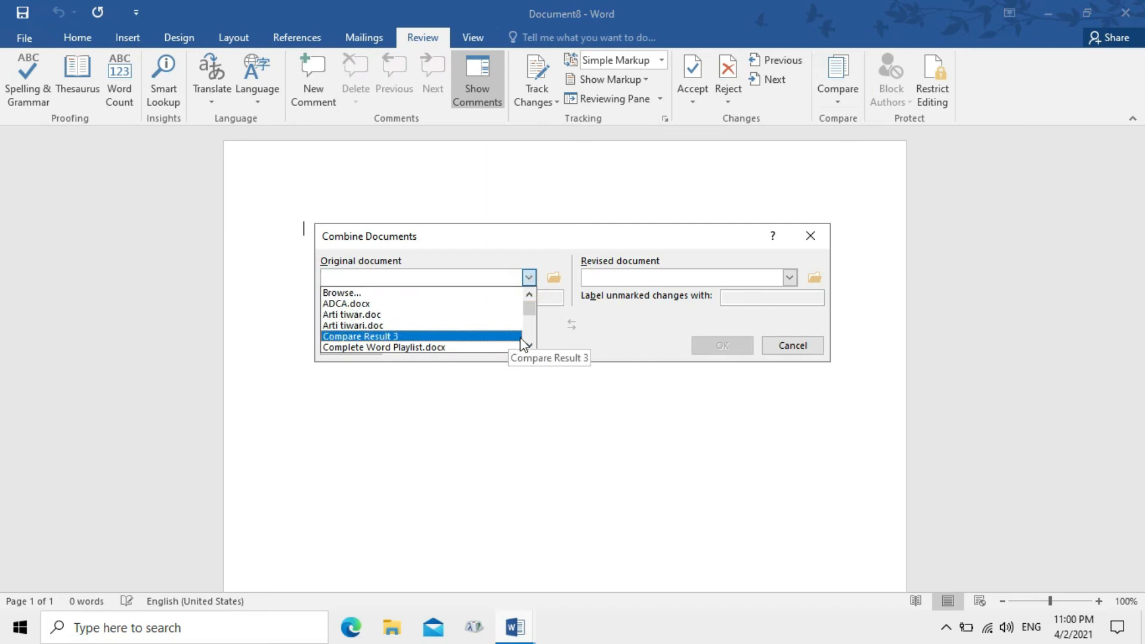
click(501, 314)
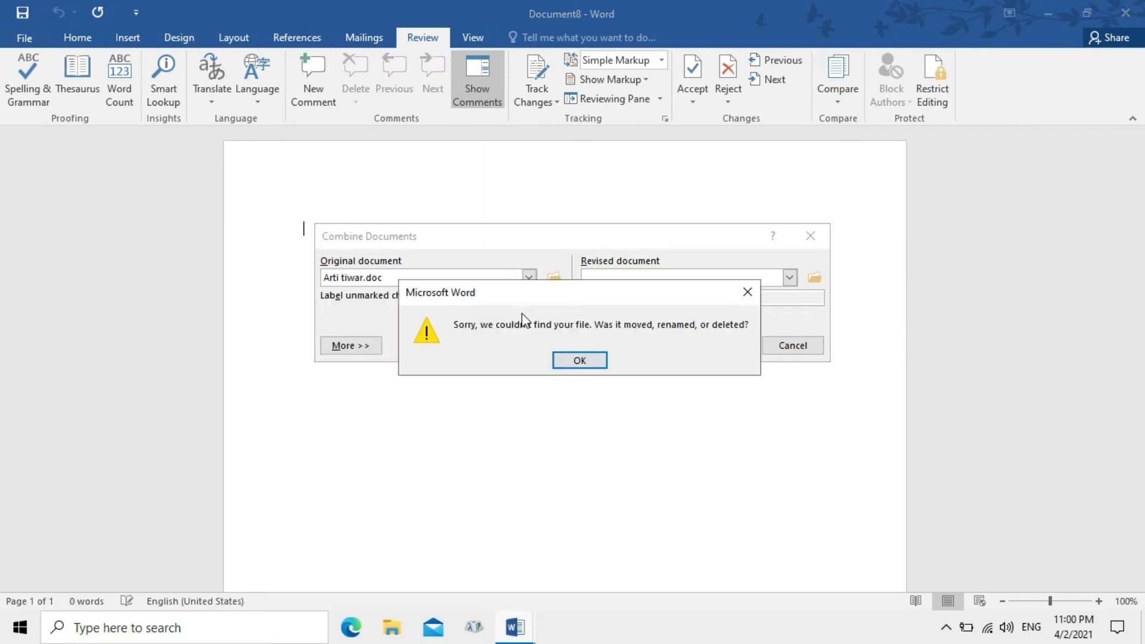
click(580, 358)
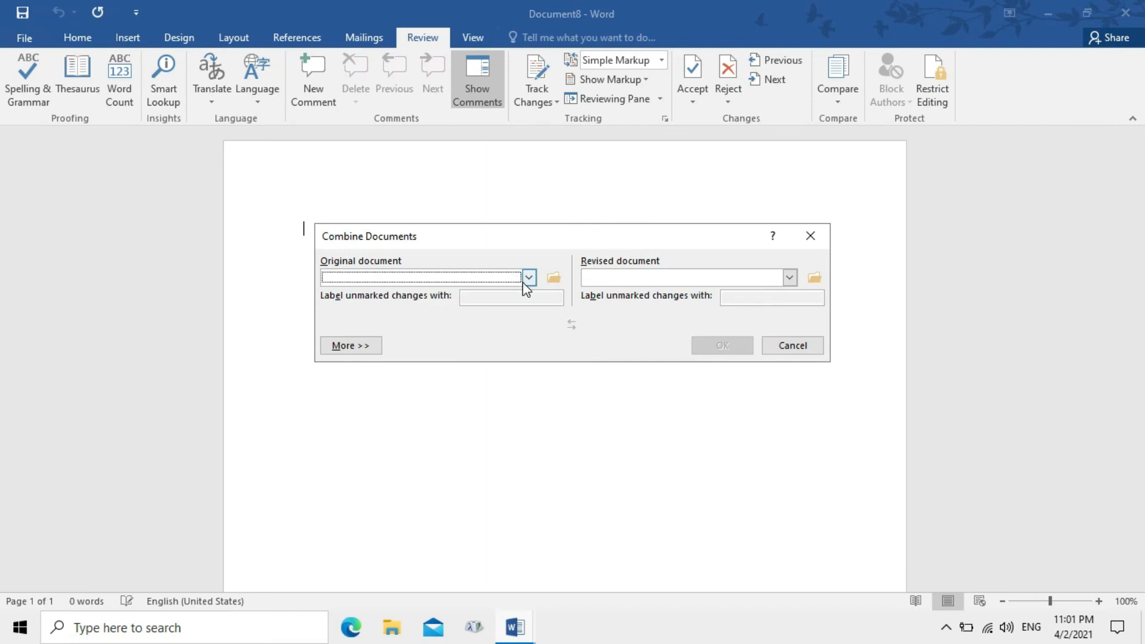
Combine Doc1.docx as the original with Doc2 as the revised document
click(528, 277)
drag(529, 306, 528, 316)
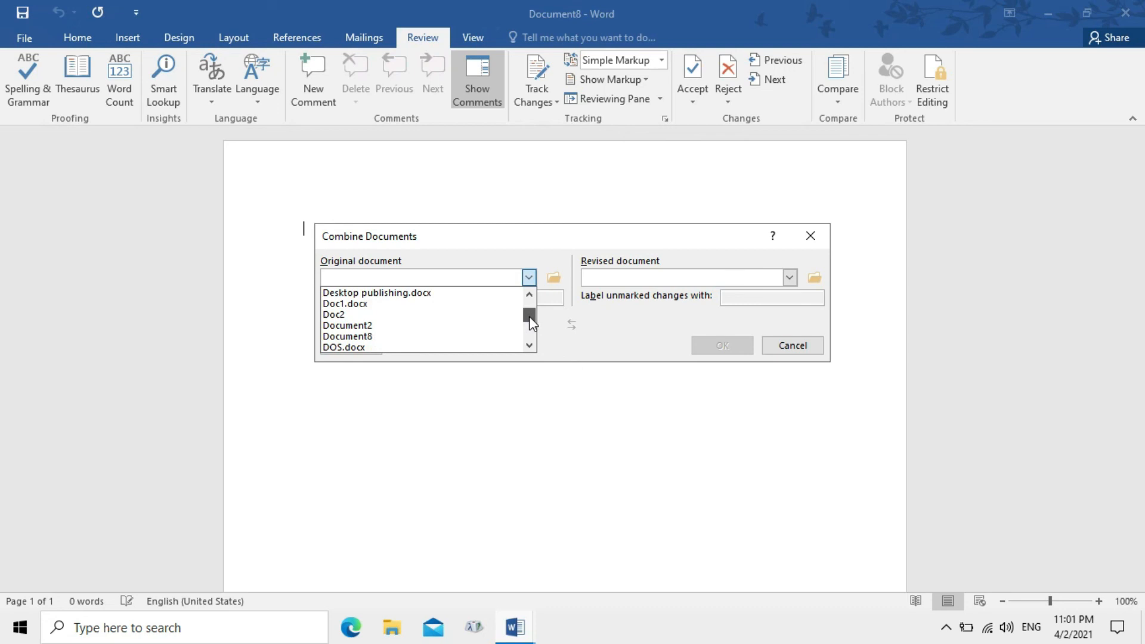
click(376, 301)
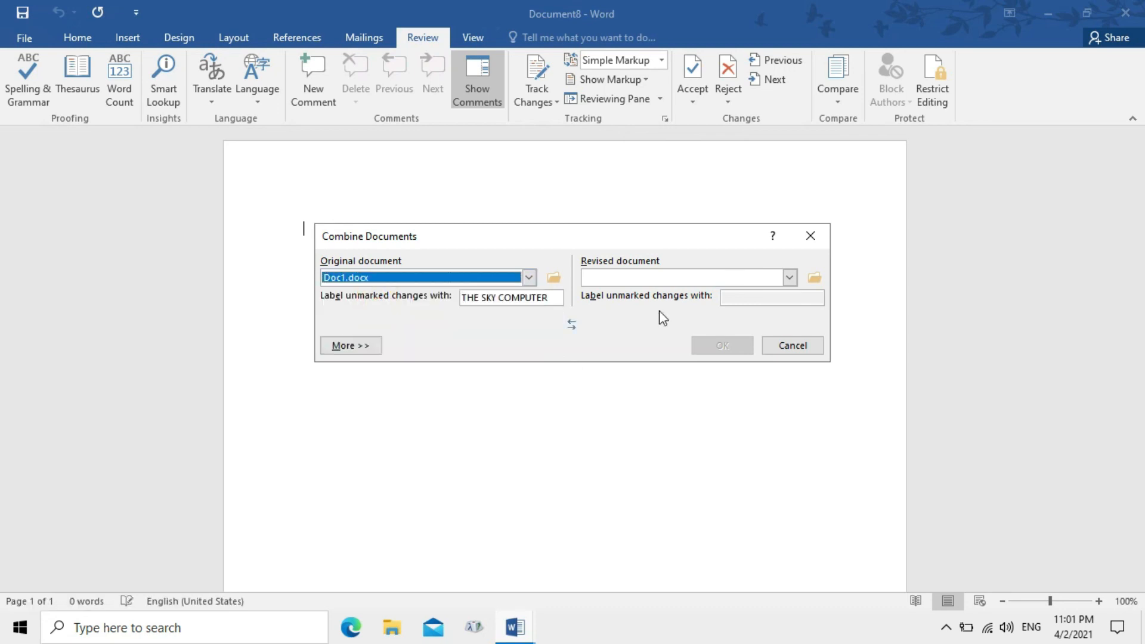
click(789, 278)
drag(788, 307, 789, 316)
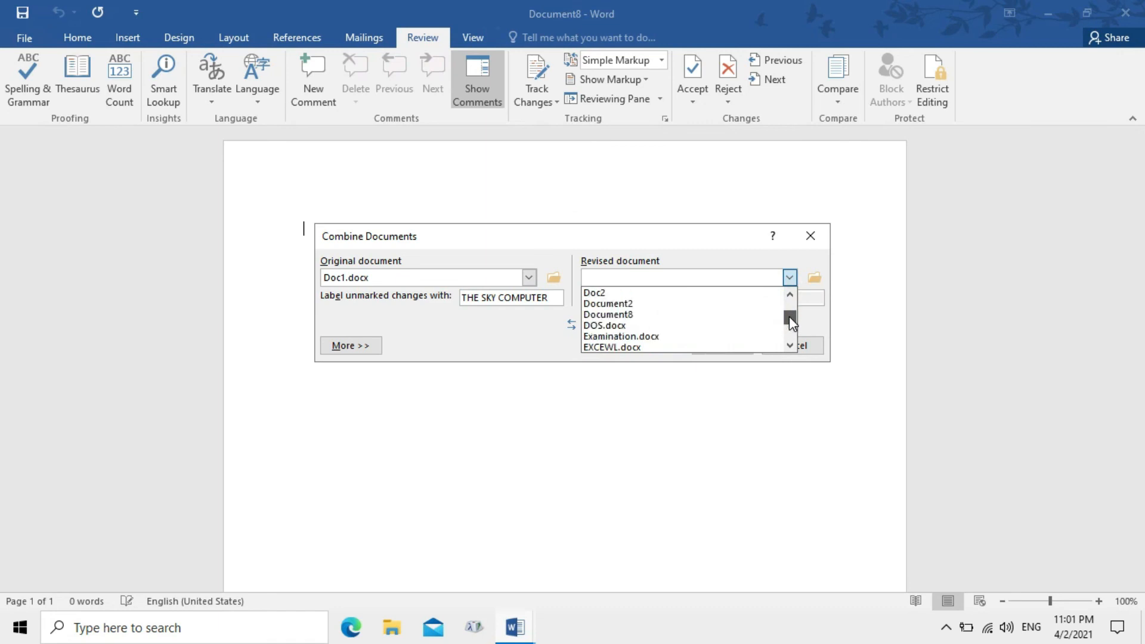
click(667, 295)
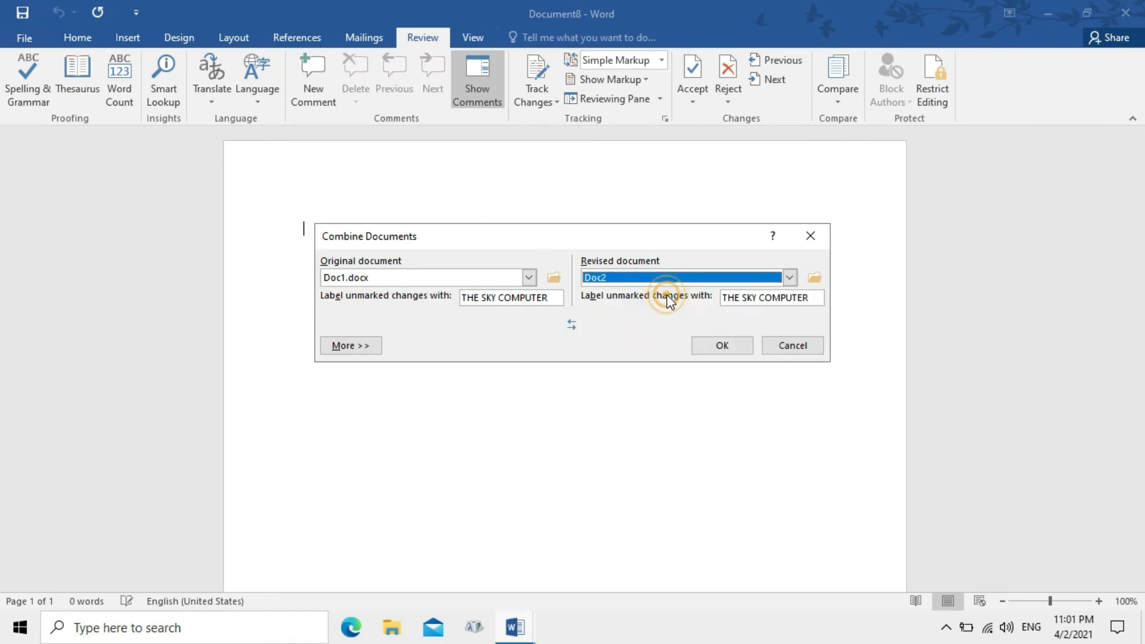
click(711, 347)
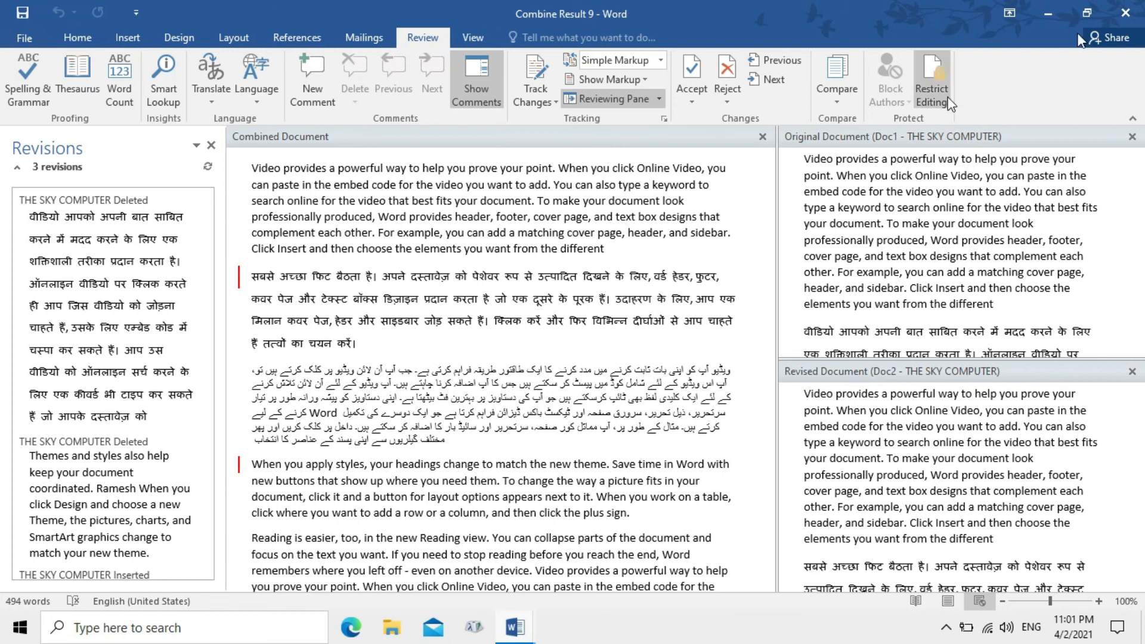
Close Combine Result 9, then Compare Result 3, choosing Don't Save for each
click(1139, 7)
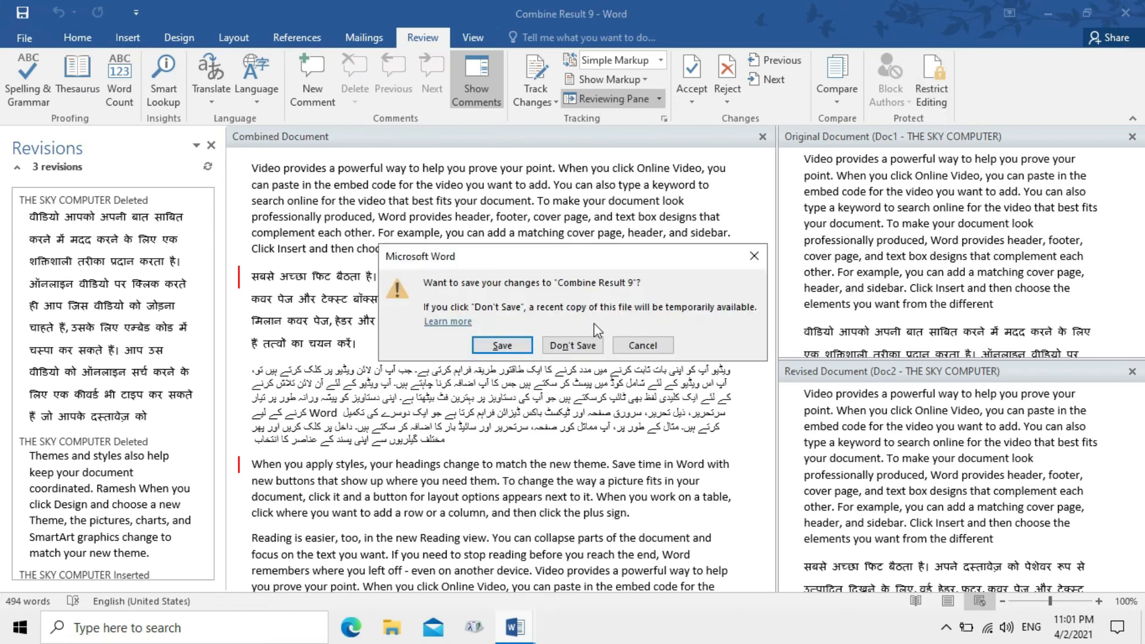
click(573, 346)
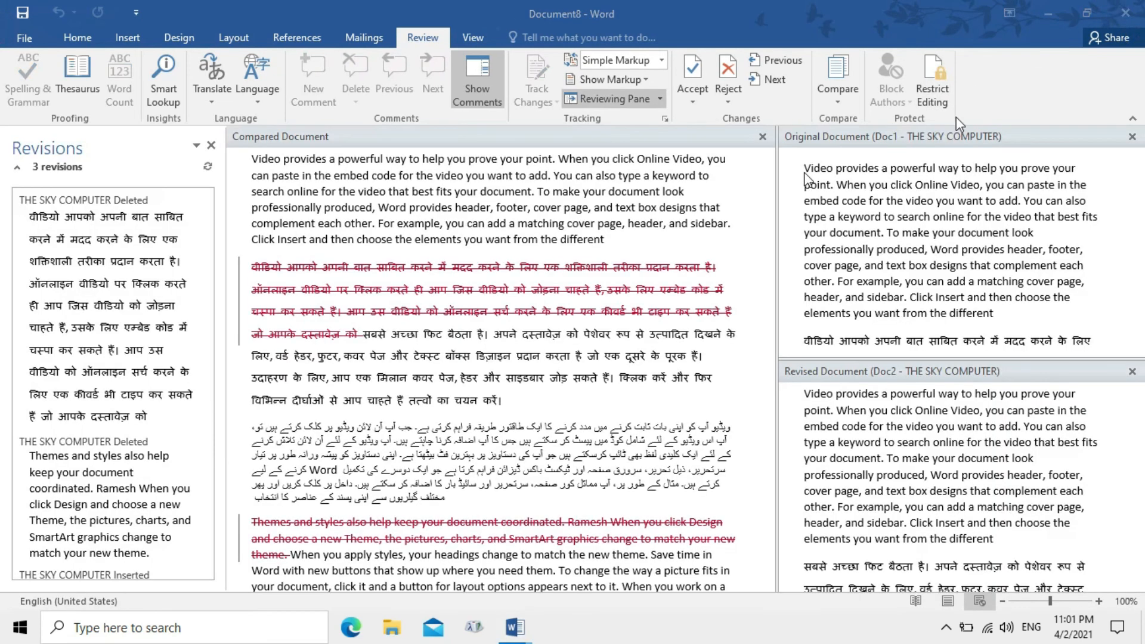
click(1126, 13)
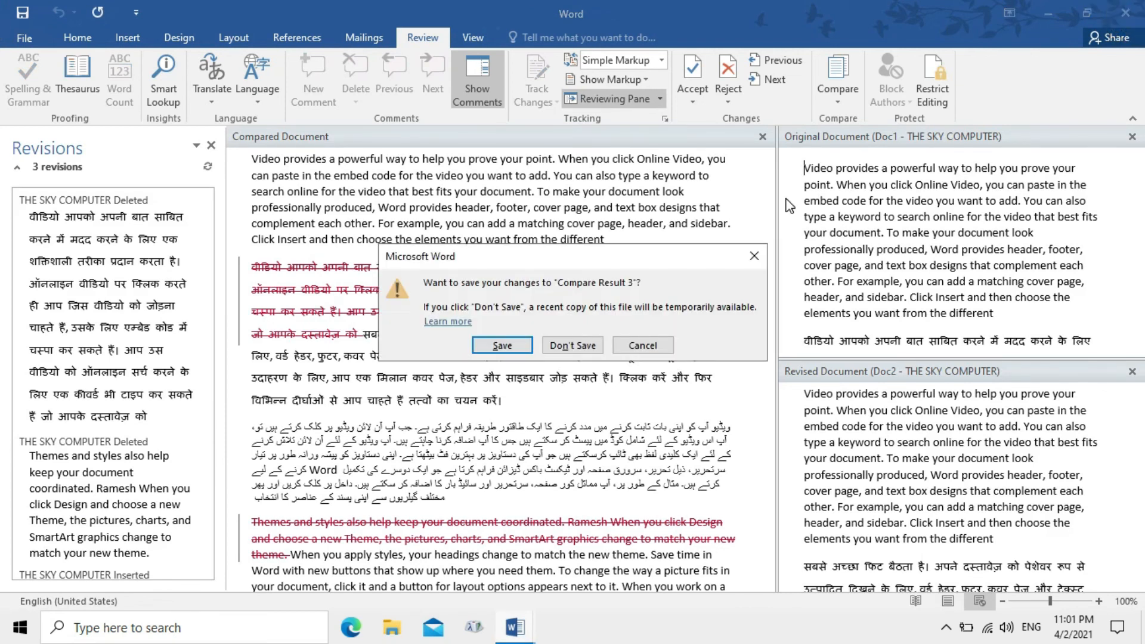
click(582, 346)
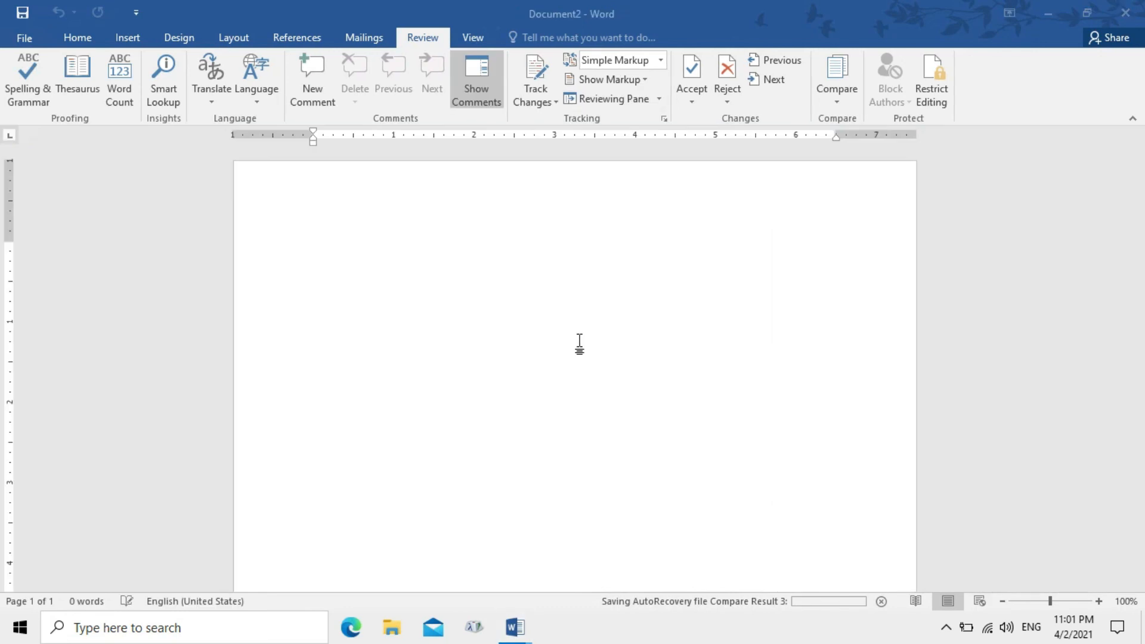
Generate sample text with =rand(5,3) in Document2 and show the Restrict Editing pane
text(=)
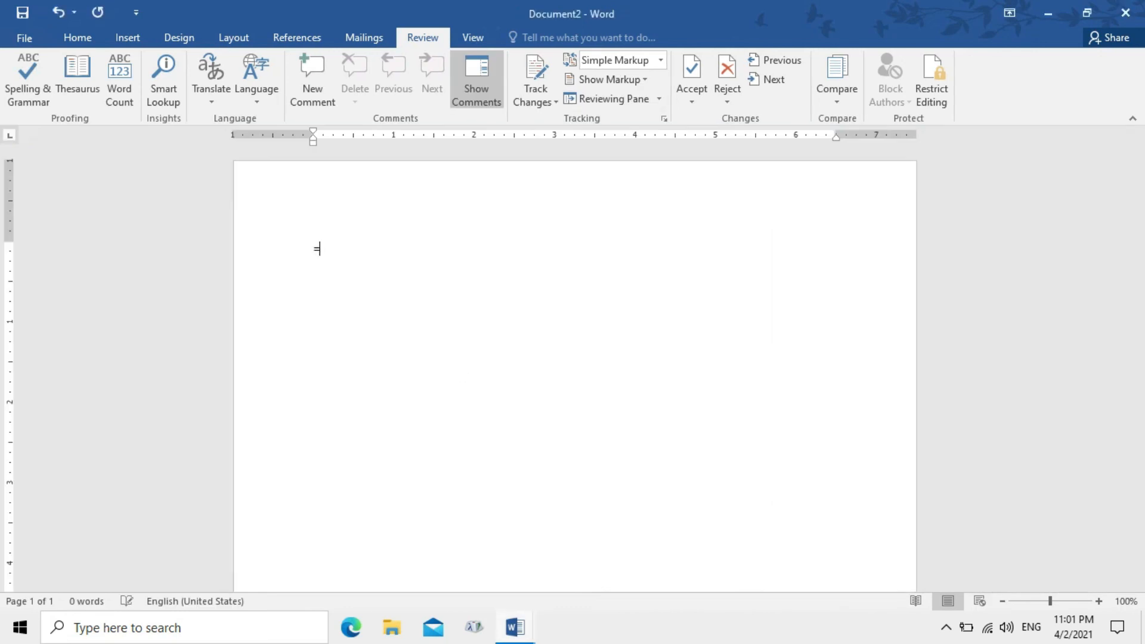
text(rand)
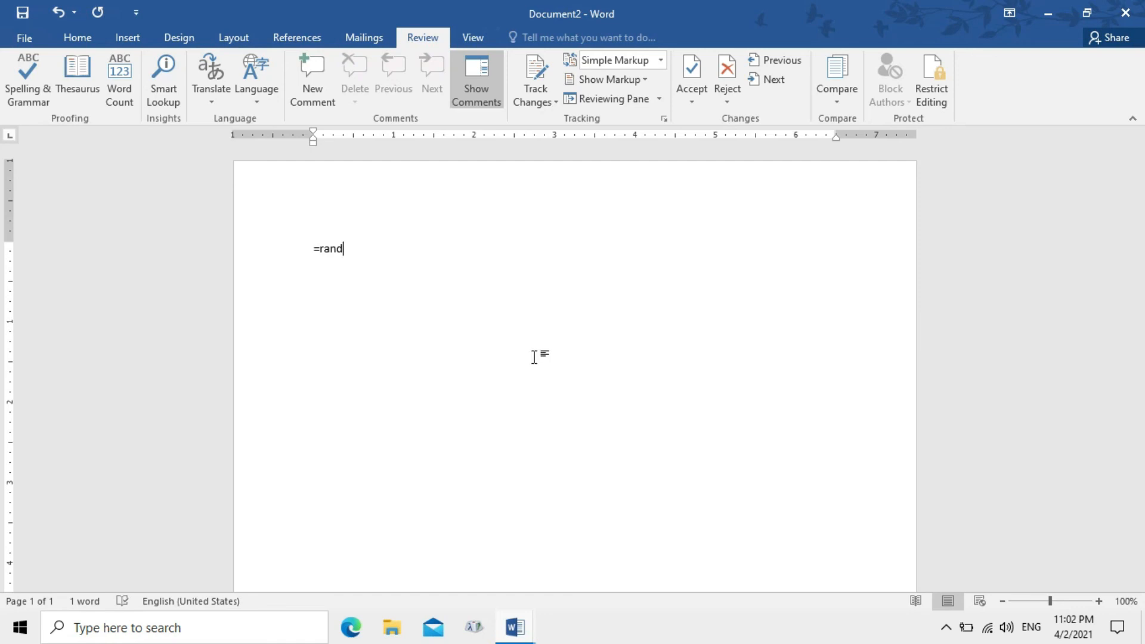
text((12)
key(BackSpace)
key(BackSpace)
text(5,3))
key(Return)
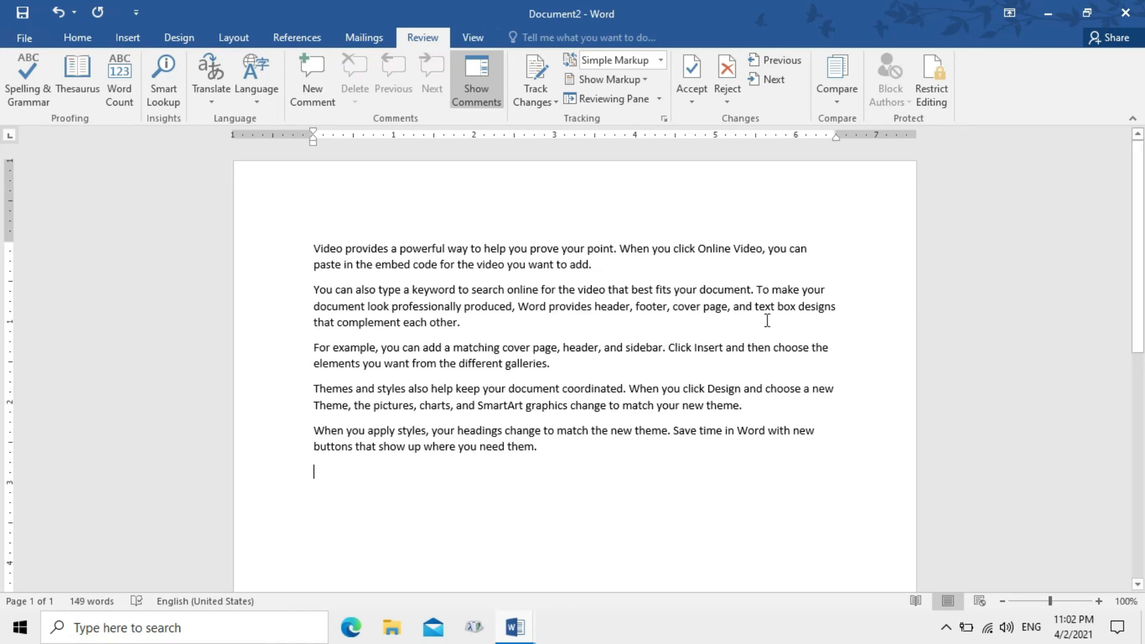
click(938, 97)
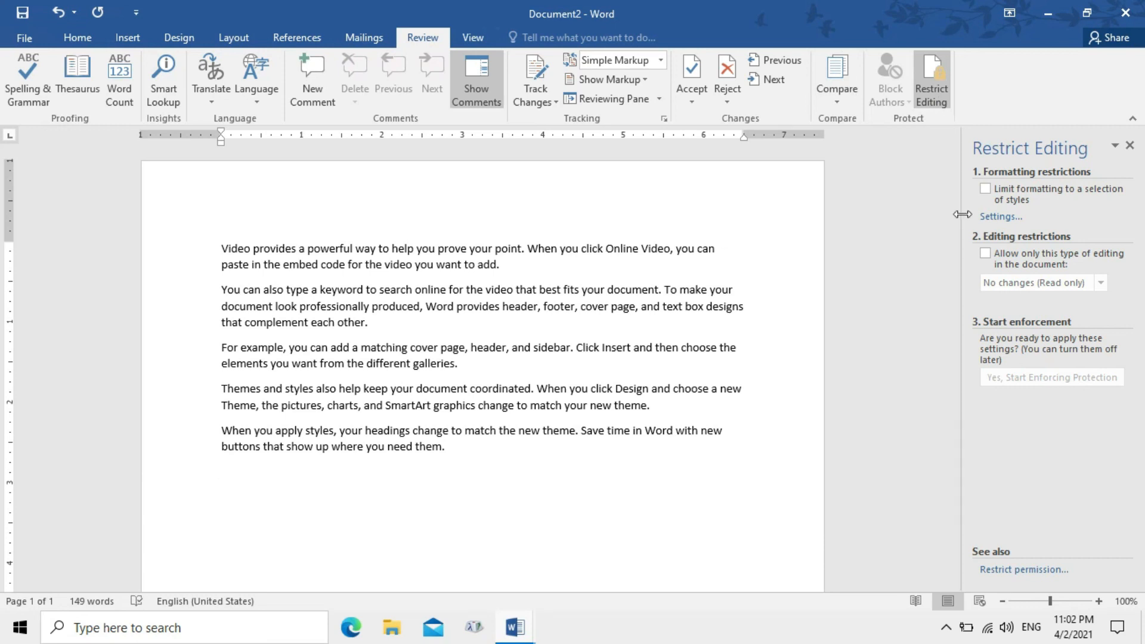
Limit formatting to styles, allow only No changes with an Everyone exception, and enforce it with a password
click(984, 190)
click(984, 253)
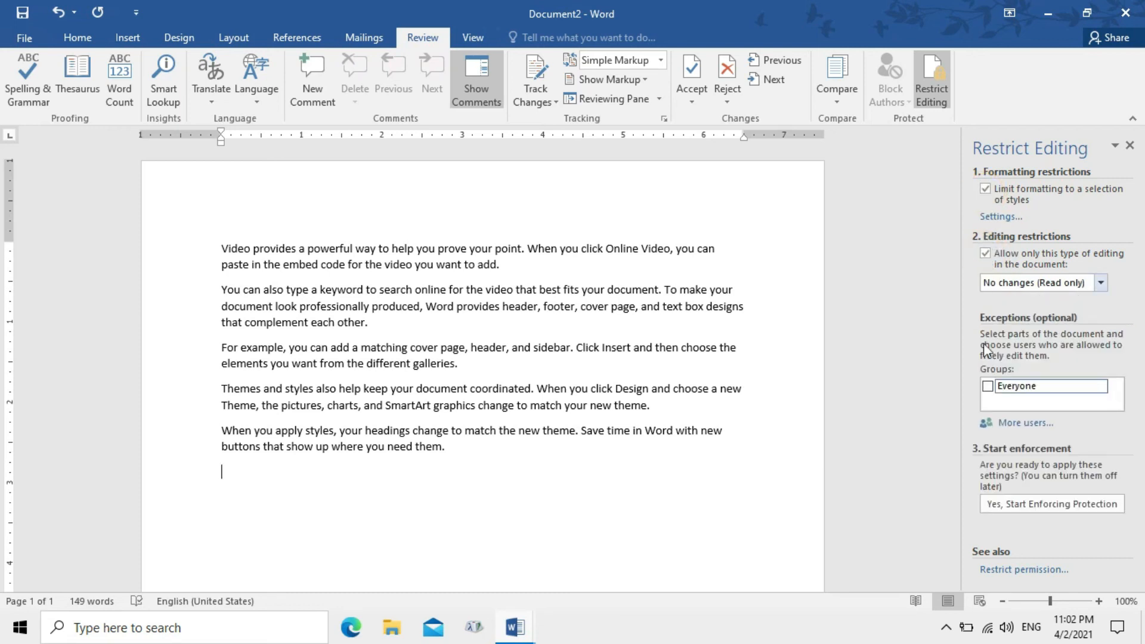
click(988, 386)
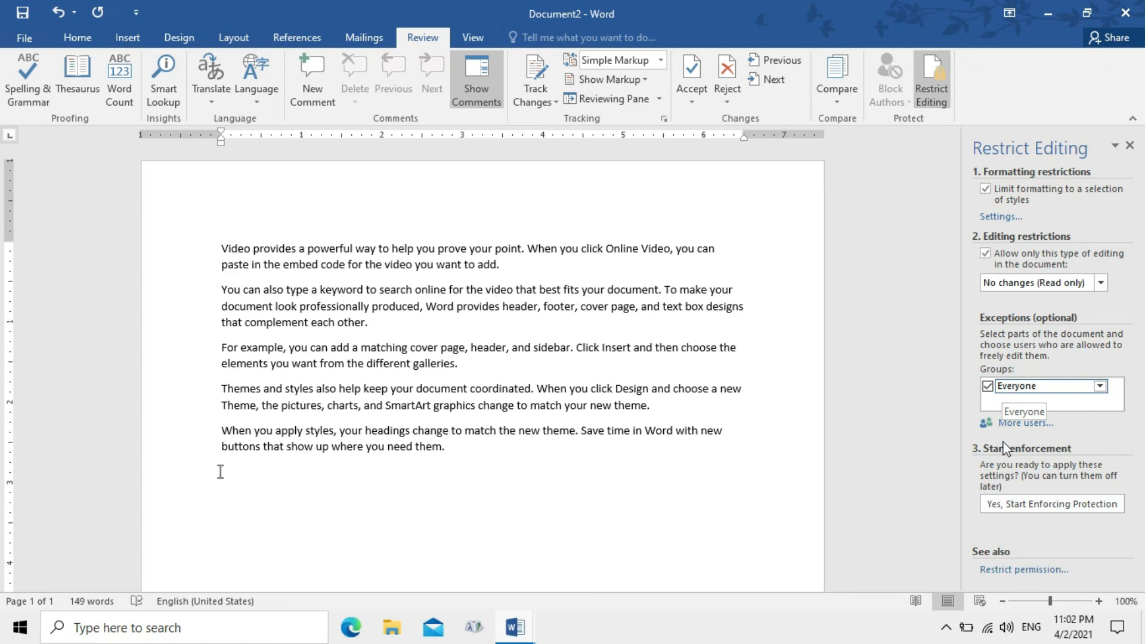
click(1019, 508)
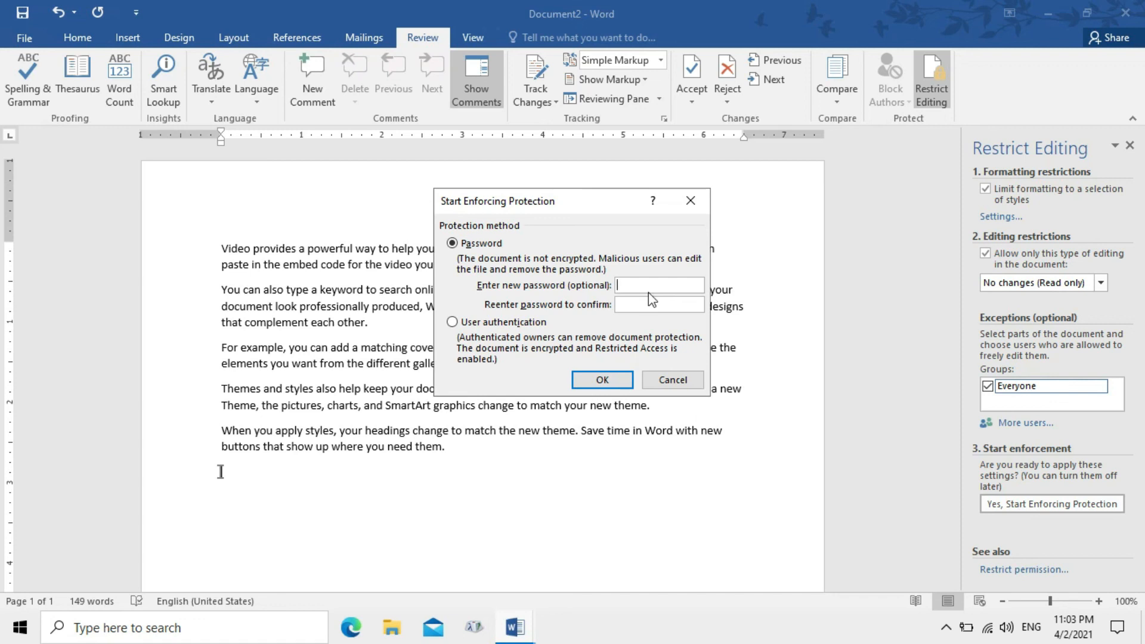
text(12341234)
click(602, 381)
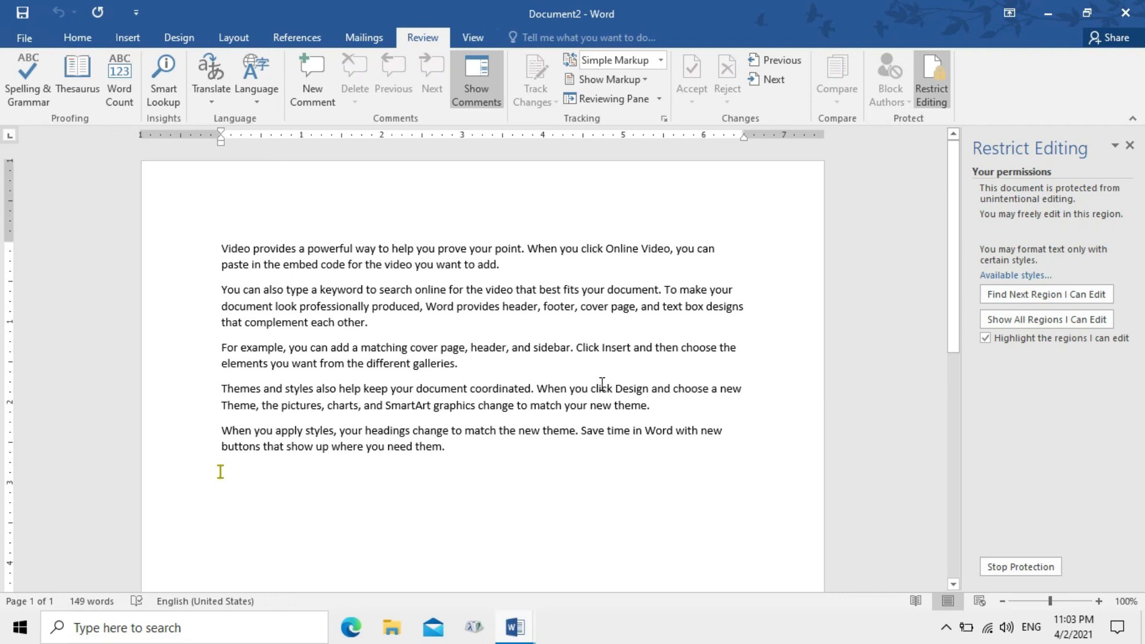
click(428, 382)
key(BackSpace)
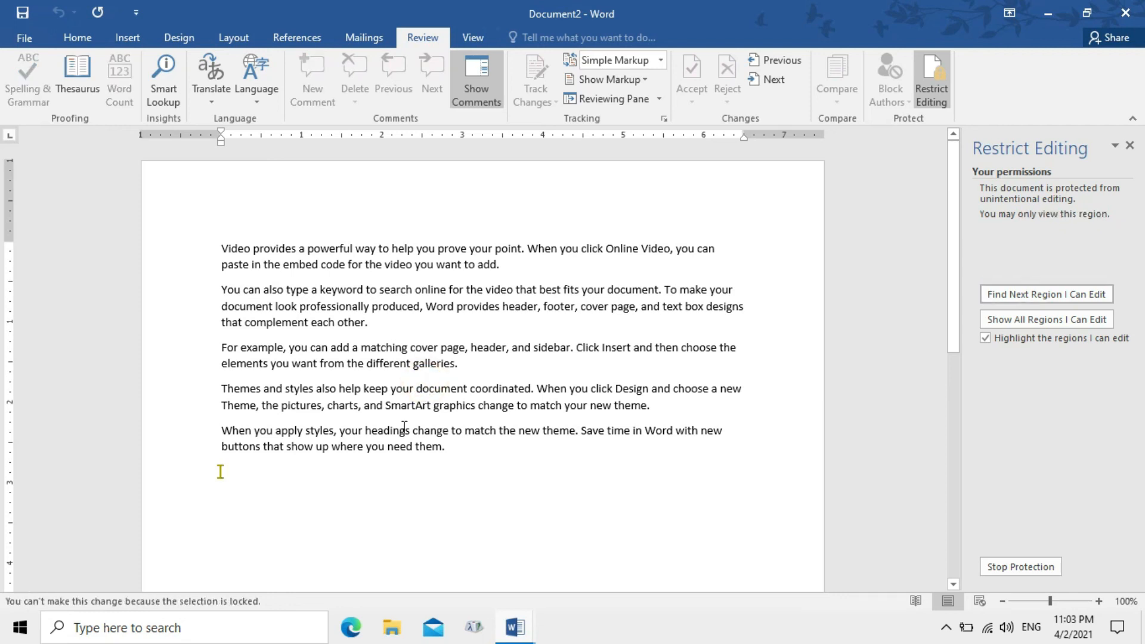
click(1130, 145)
click(454, 520)
text(uhujhu)
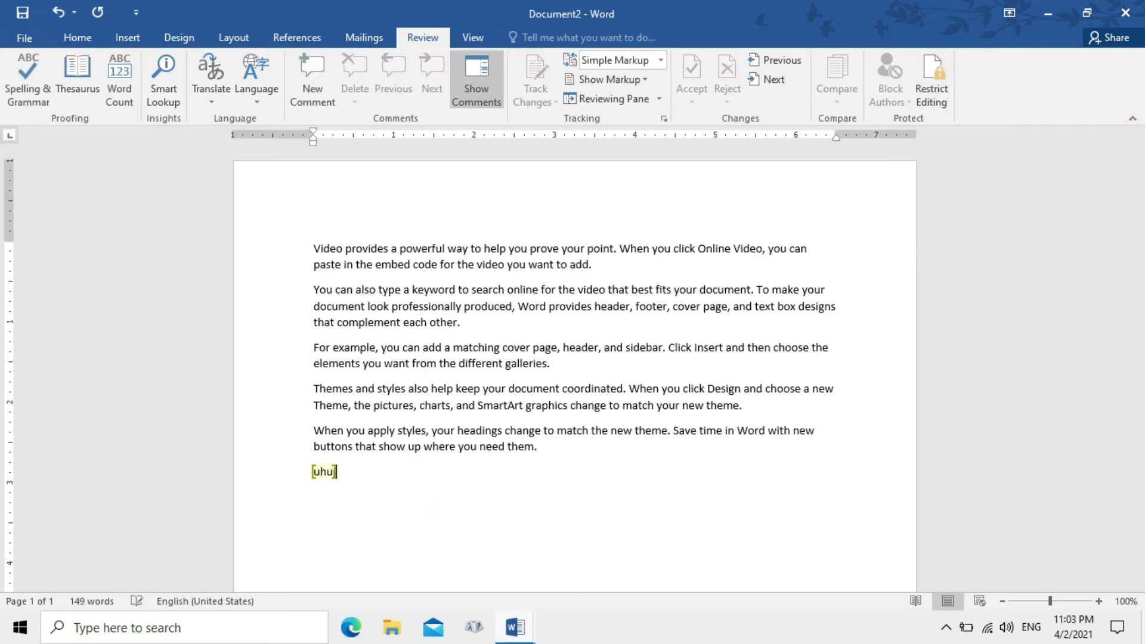
key(BackSpace)
key(BackSpace)
key(BackSpace)
key(BackSpace)
key(BackSpace)
key(BackSpace)
click(524, 425)
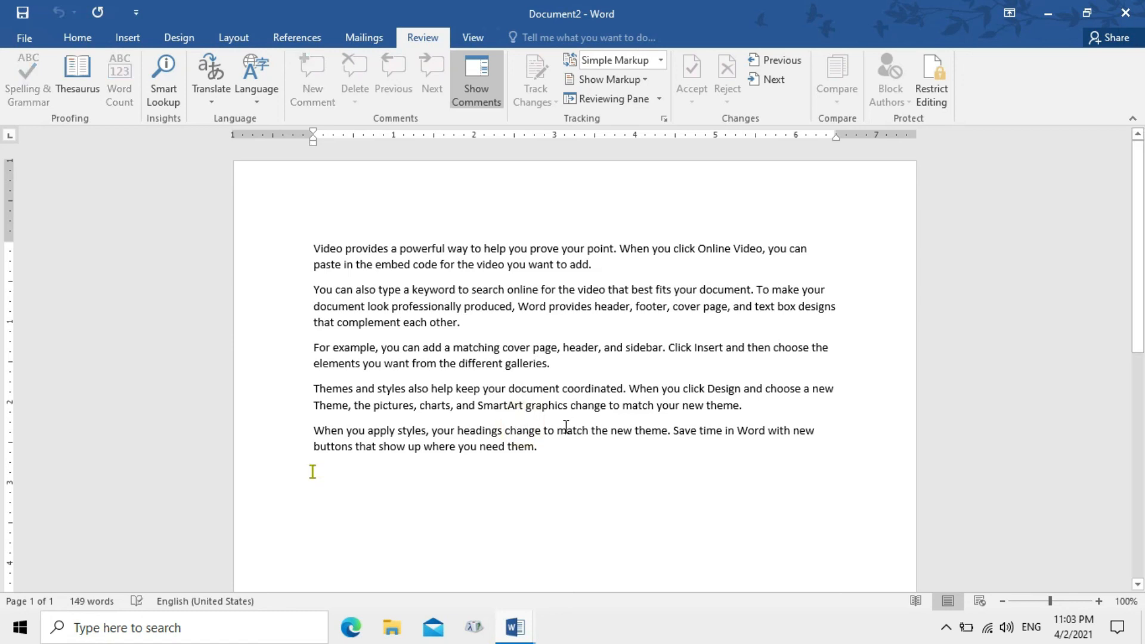
click(932, 83)
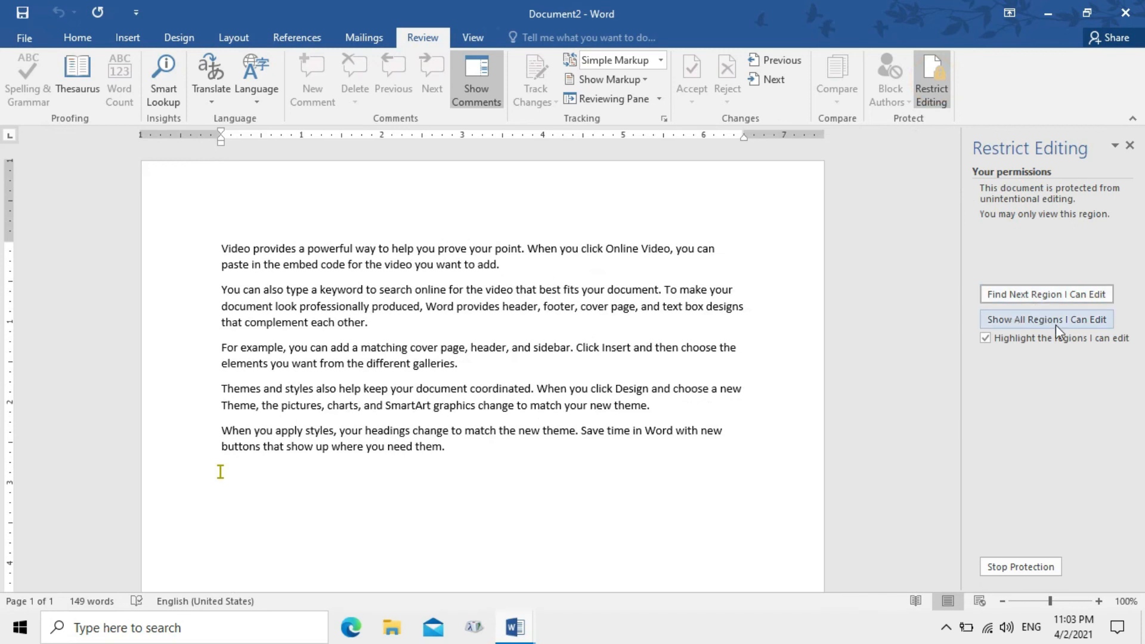
click(656, 342)
key(BackSpace)
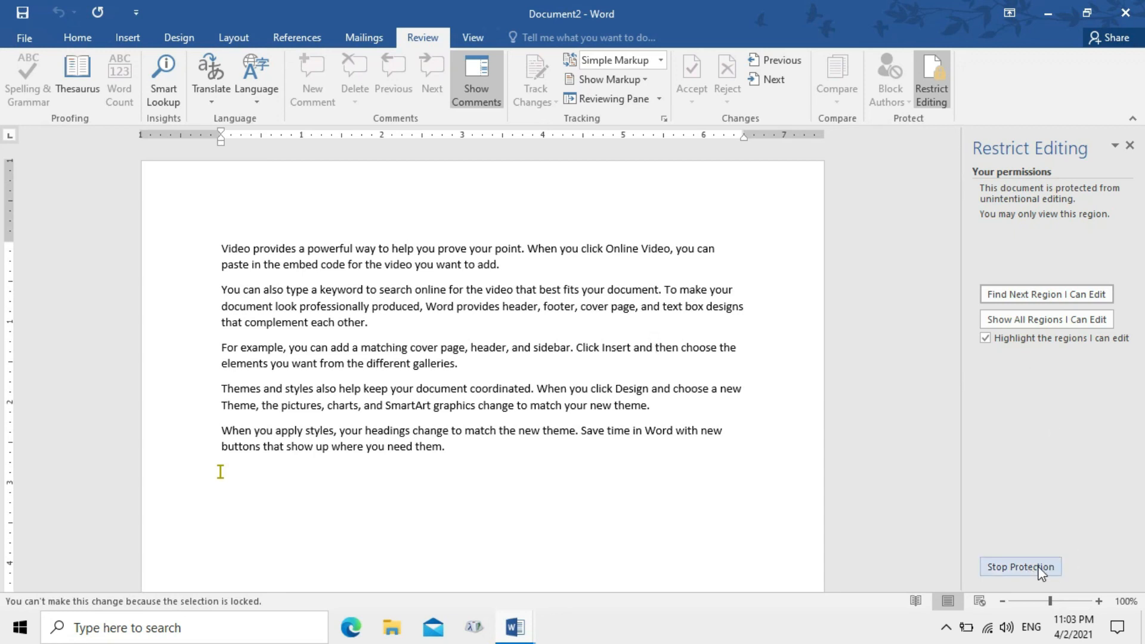
Stop the document protection by entering its password
click(1021, 567)
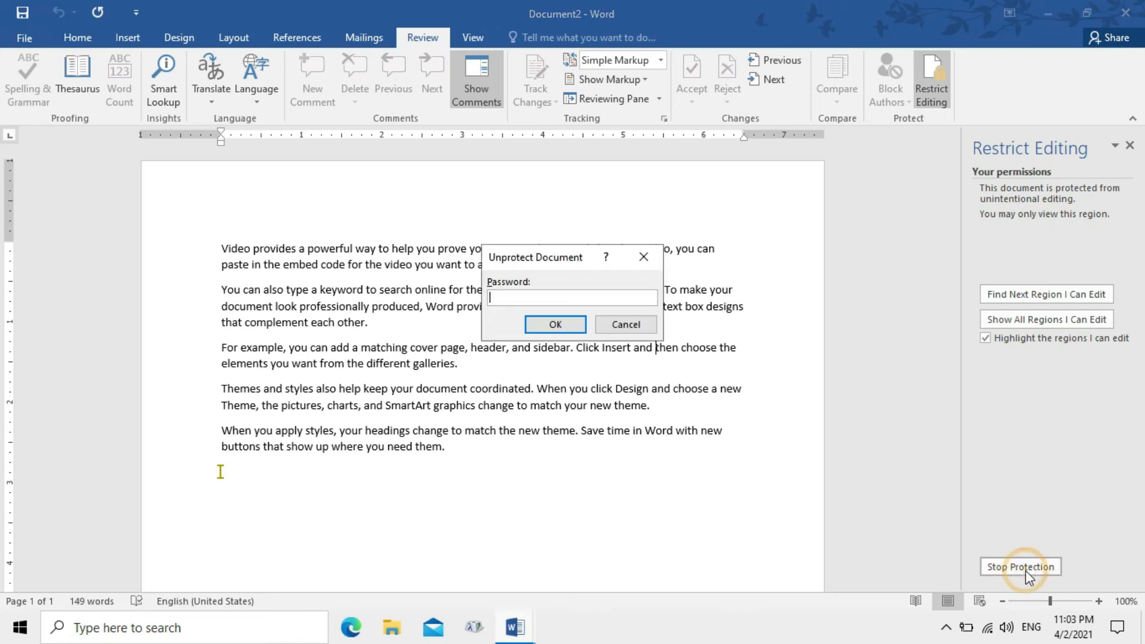
text(1234)
click(552, 326)
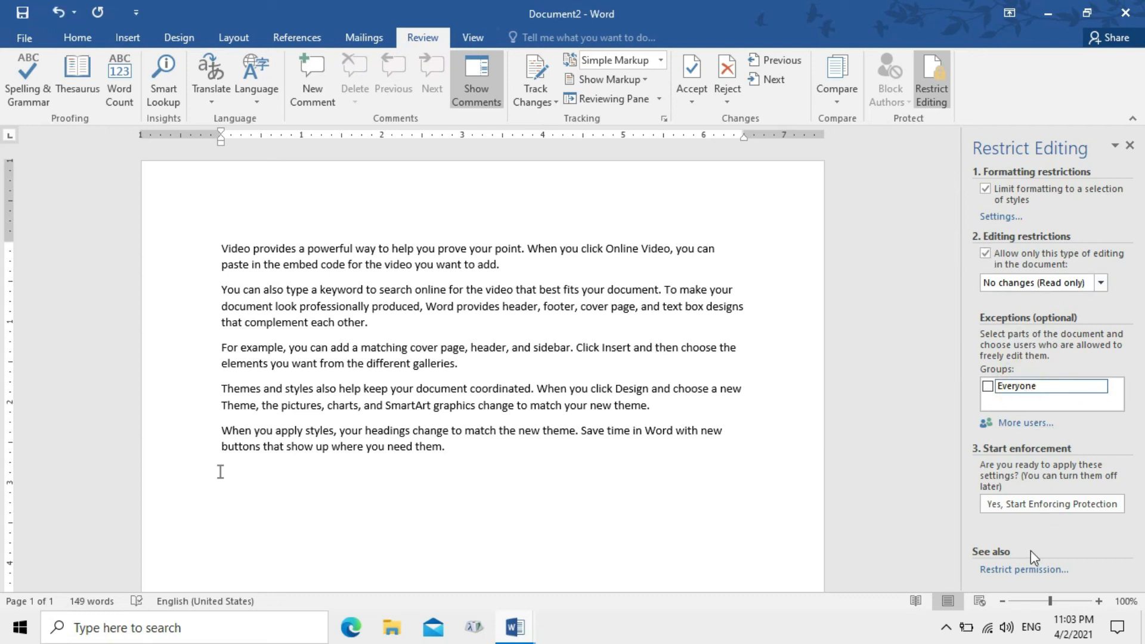
Re-enforce read-only protection without the Everyone exception under a new, confirmed password
click(1032, 504)
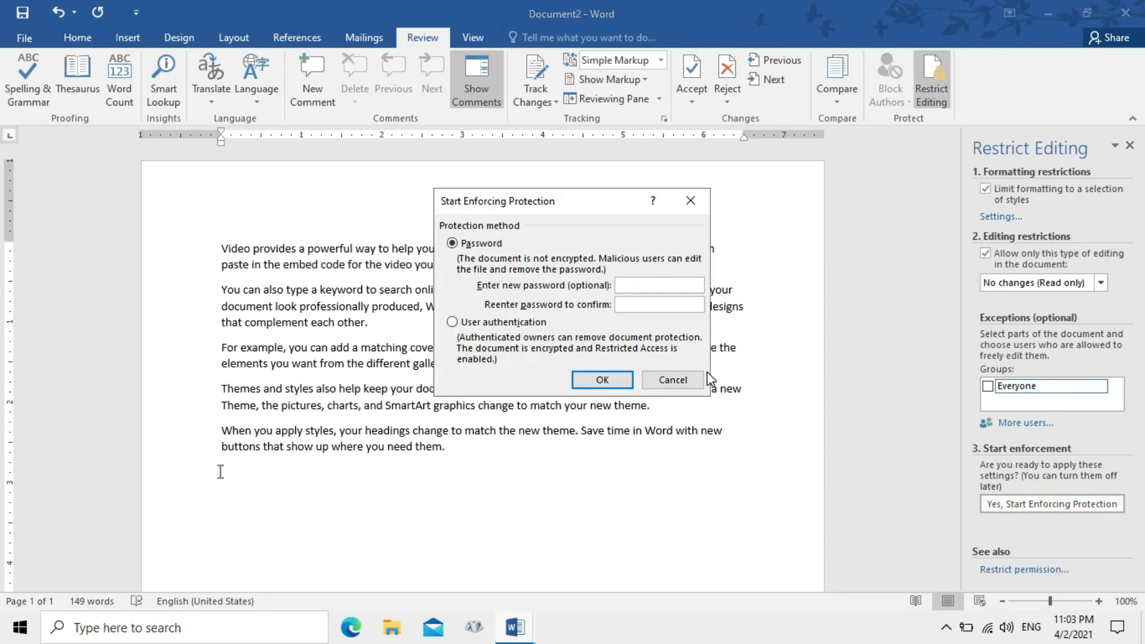
text(1234)
click(659, 305)
text(12)
key(BackSpace)
key(BackSpace)
text(1234)
click(619, 373)
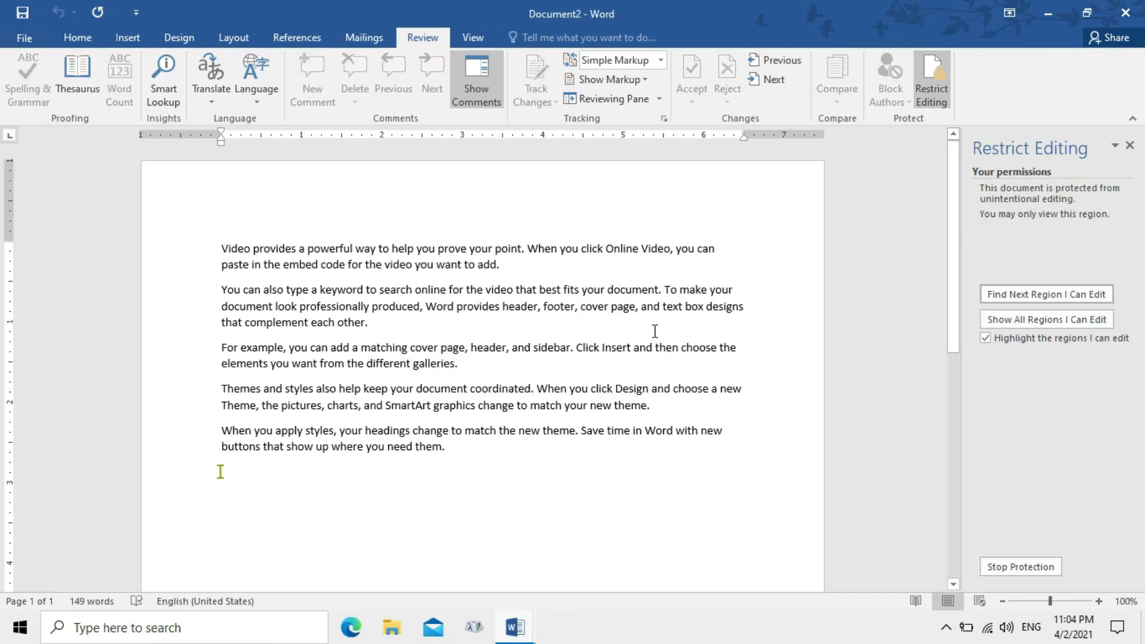
Drag-select all five sample paragraphs in the protected Document2
drag(220, 248, 559, 476)
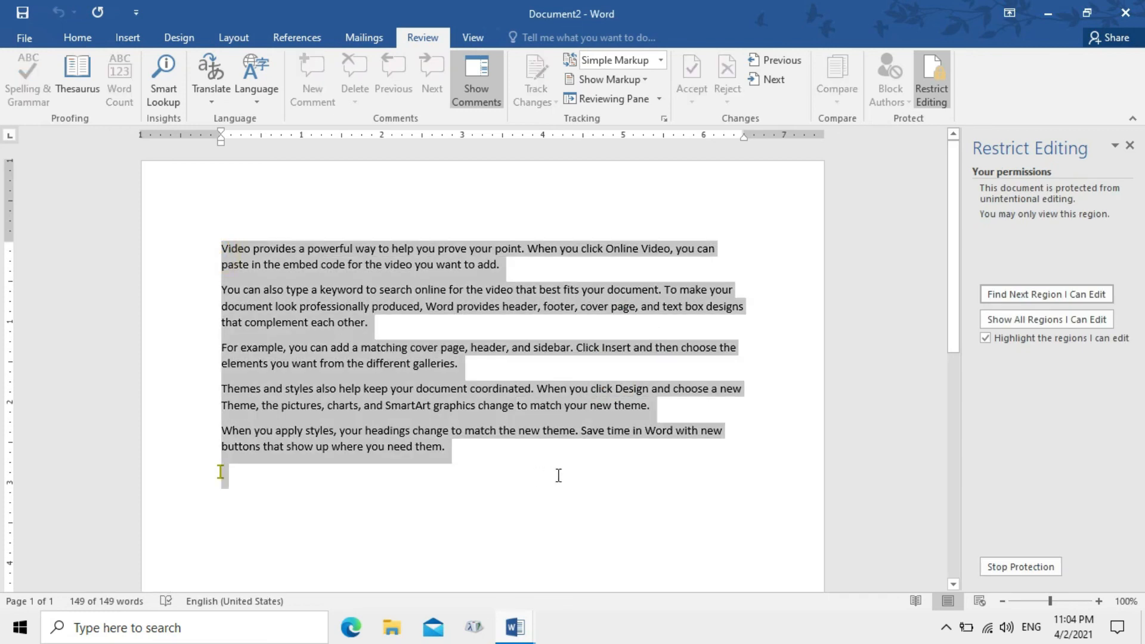